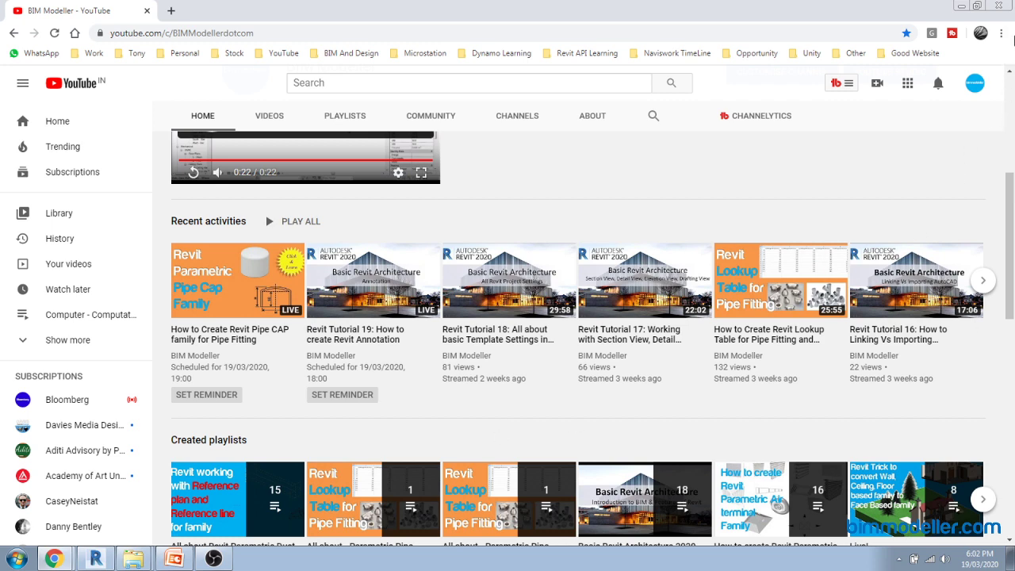
Switch to Revit and draw a rectangular Detail callout around the Hall, Mech, Bath and Laundry rooms on the Level 1 plan.
click(998, 6)
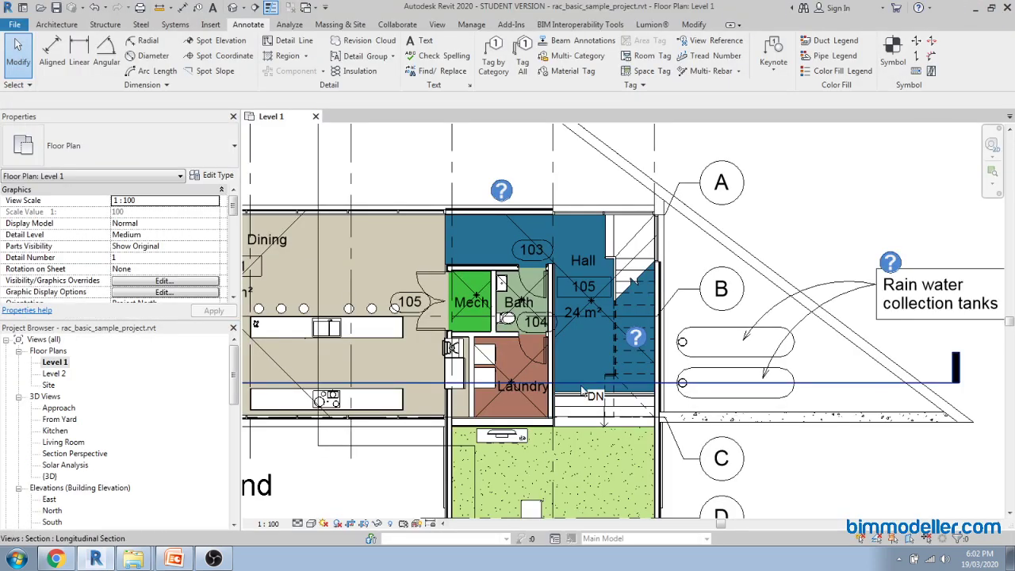
scroll(558, 392, up, 2)
scroll(560, 397, down, 2)
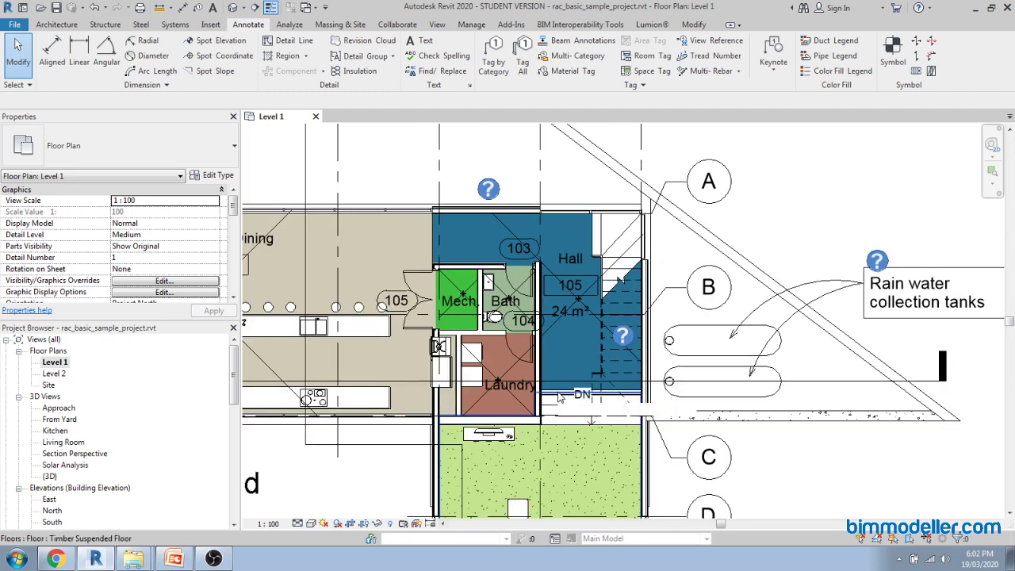
scroll(559, 397, down, 4)
scroll(576, 358, up, 4)
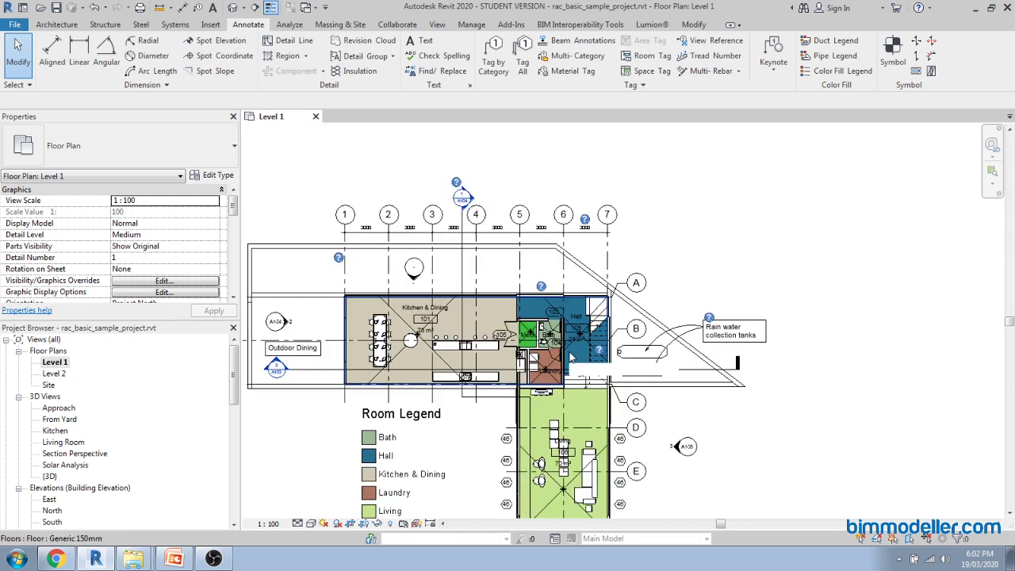
scroll(576, 379, up, 2)
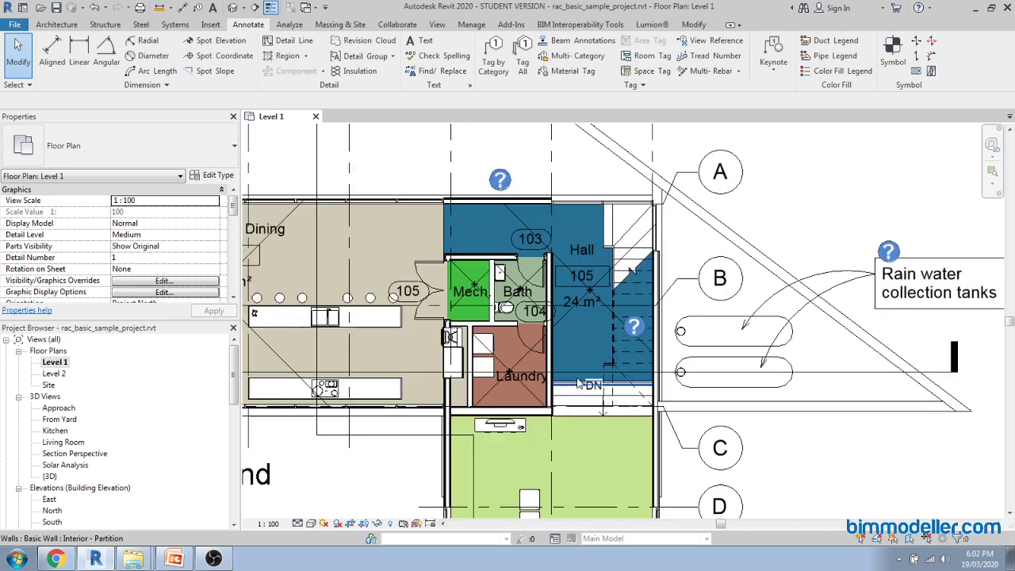
middle_drag(617, 407, 603, 390)
click(433, 26)
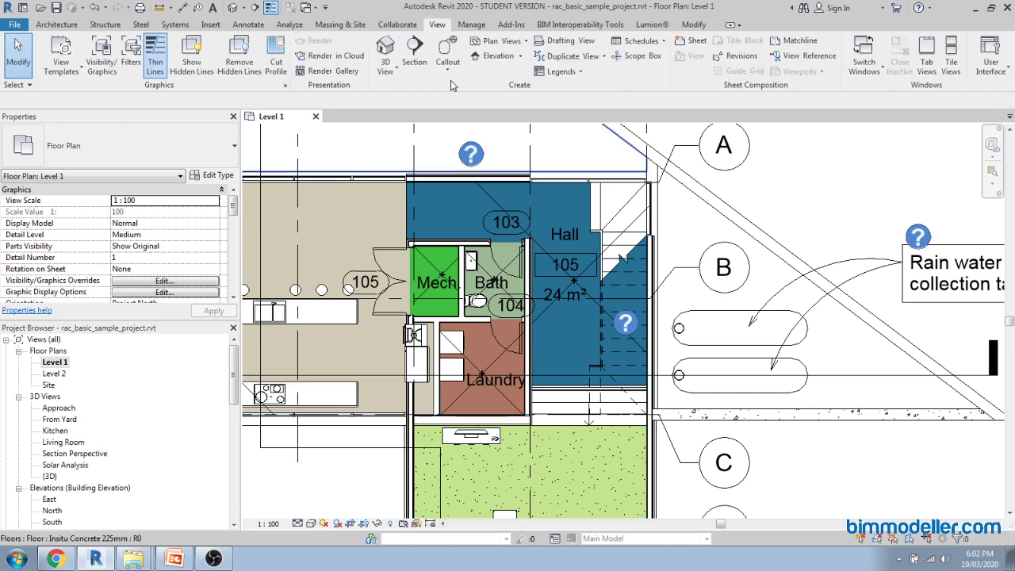
click(447, 68)
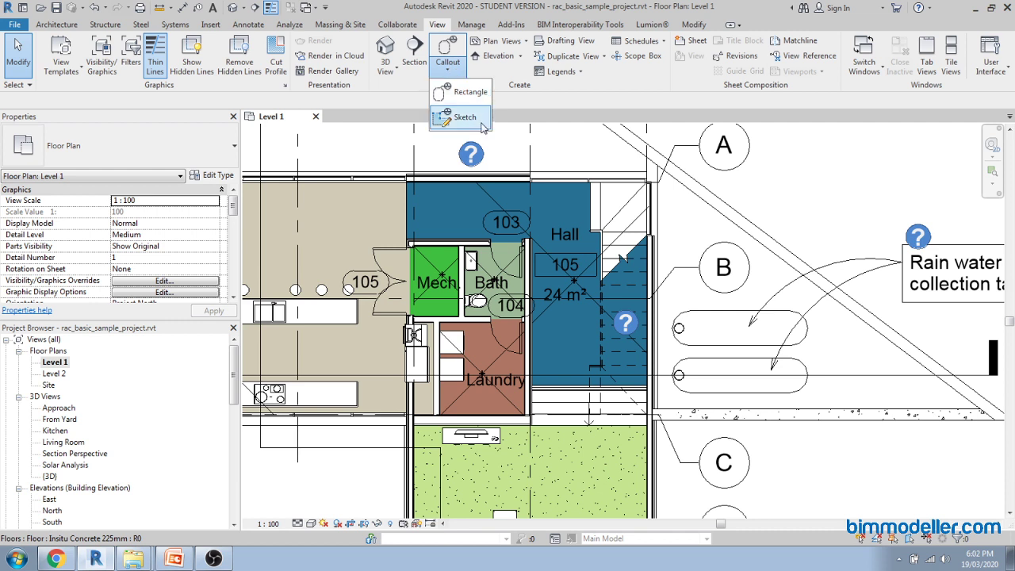
click(470, 92)
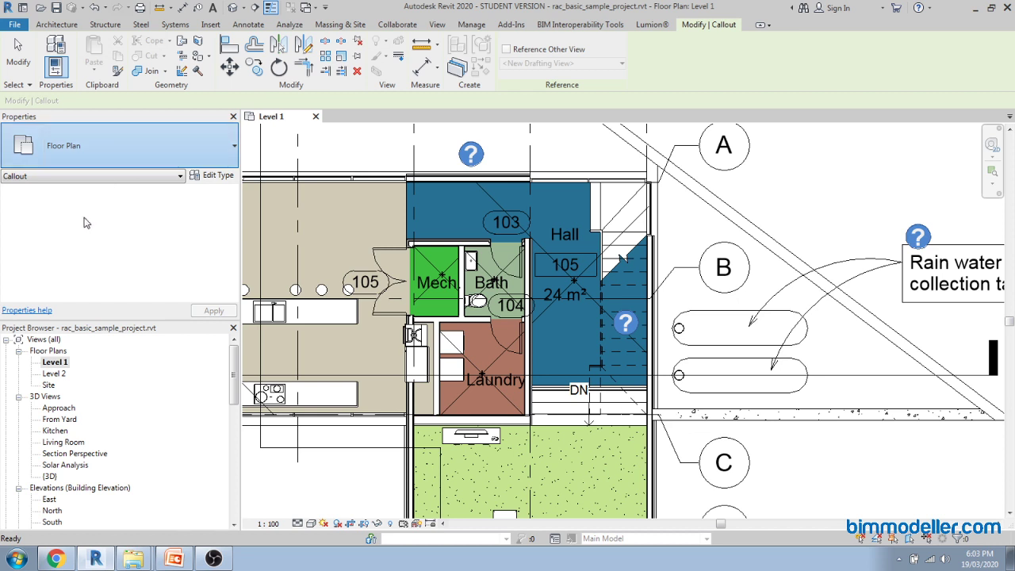
click(394, 153)
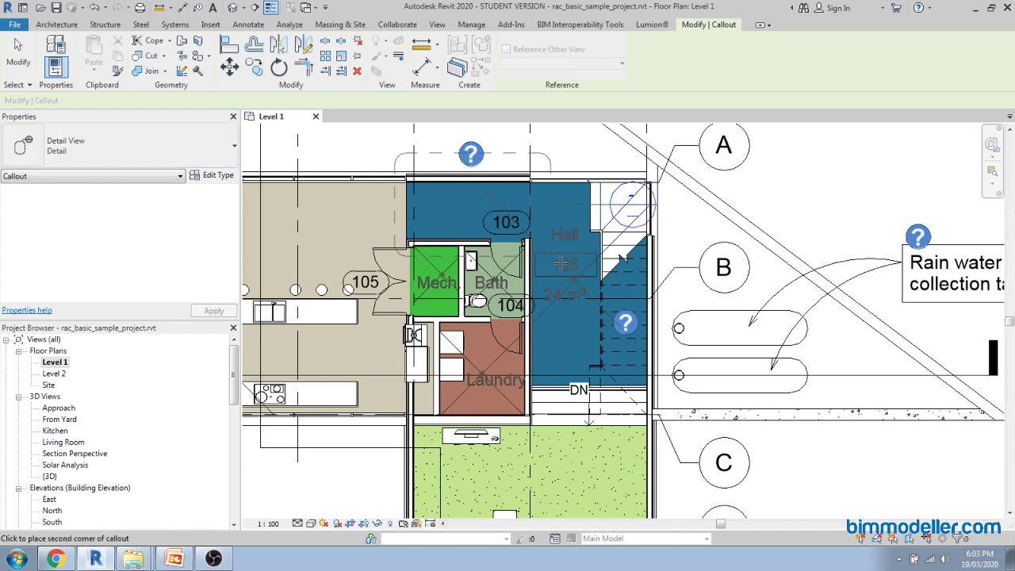
click(674, 432)
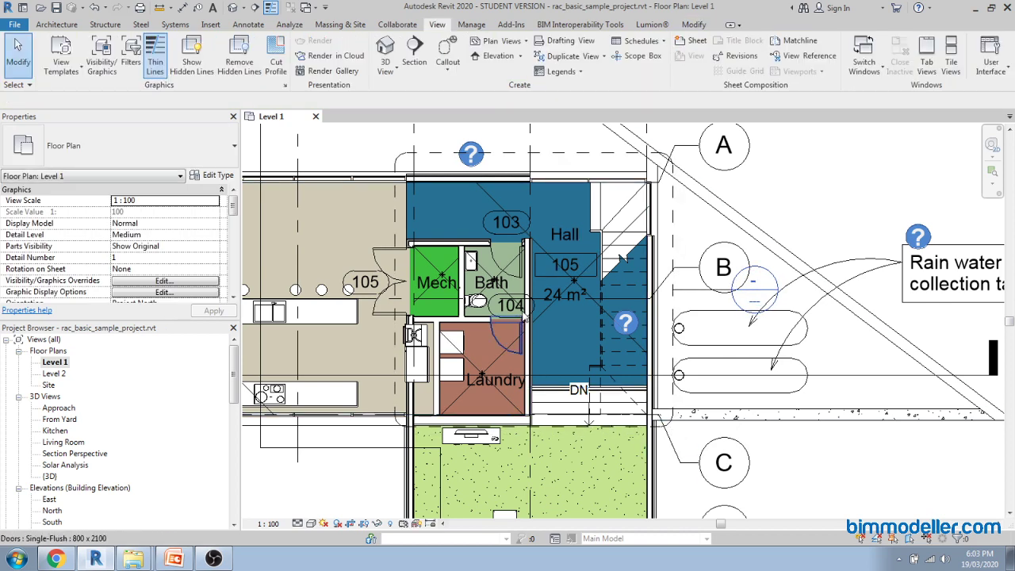
Open the new callout's detail view and set its view scale to 1:25.
double_click(757, 291)
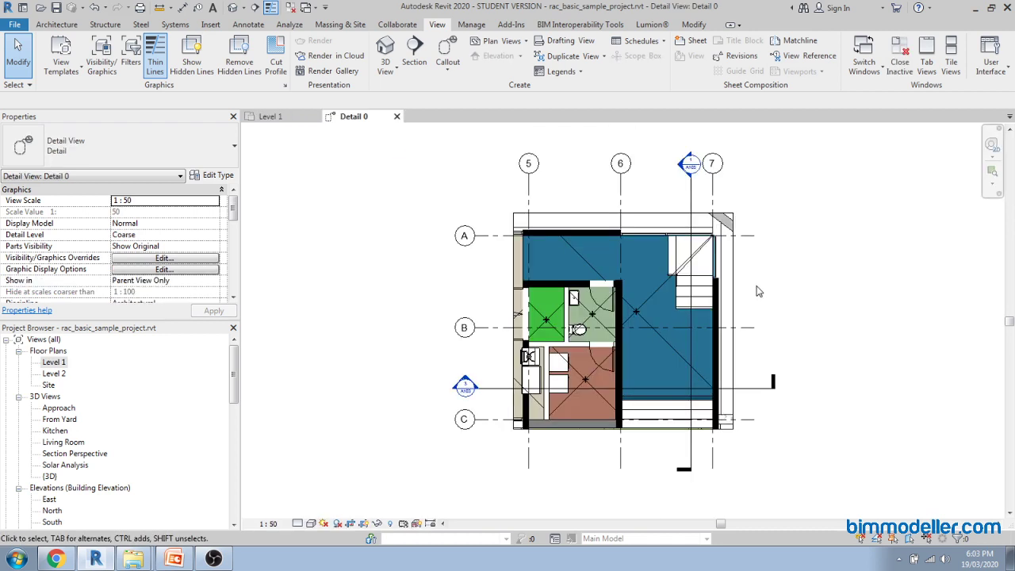
middle_drag(807, 316, 614, 322)
key(z)
key(f)
click(278, 523)
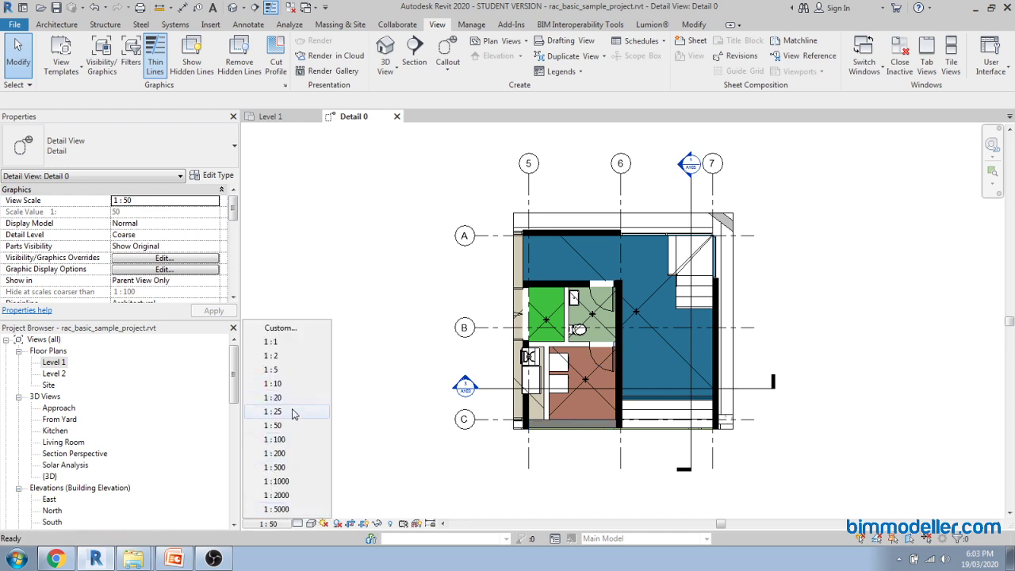
click(292, 414)
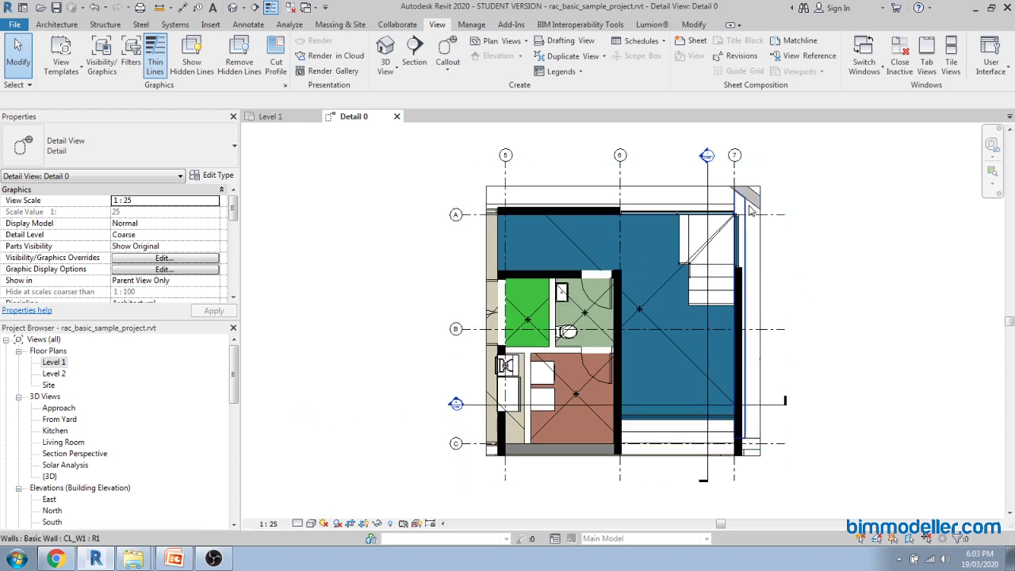
Tighten the detail view's crop region around the rooms by pulling its boundary edges inward.
click(750, 195)
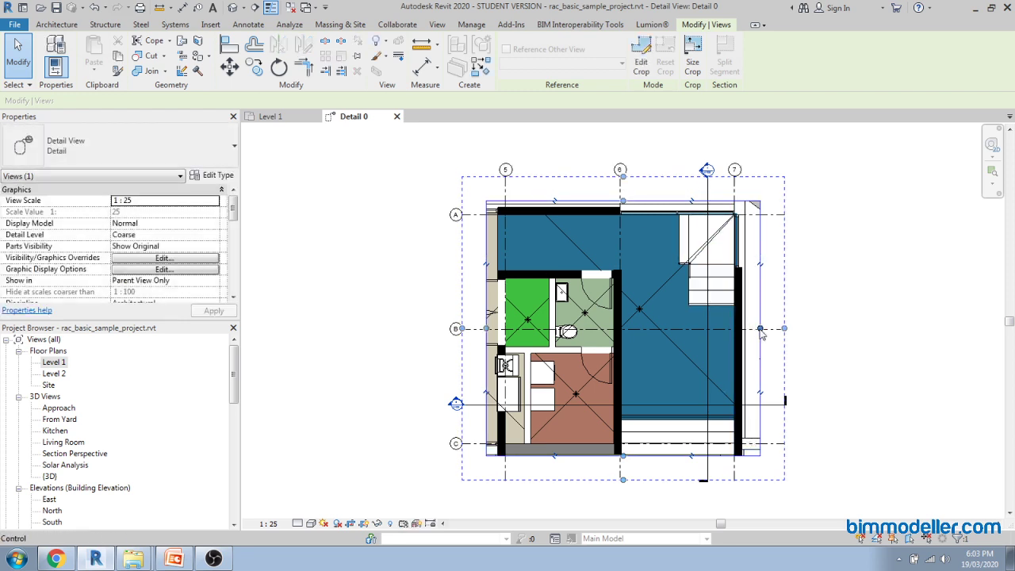
click(862, 344)
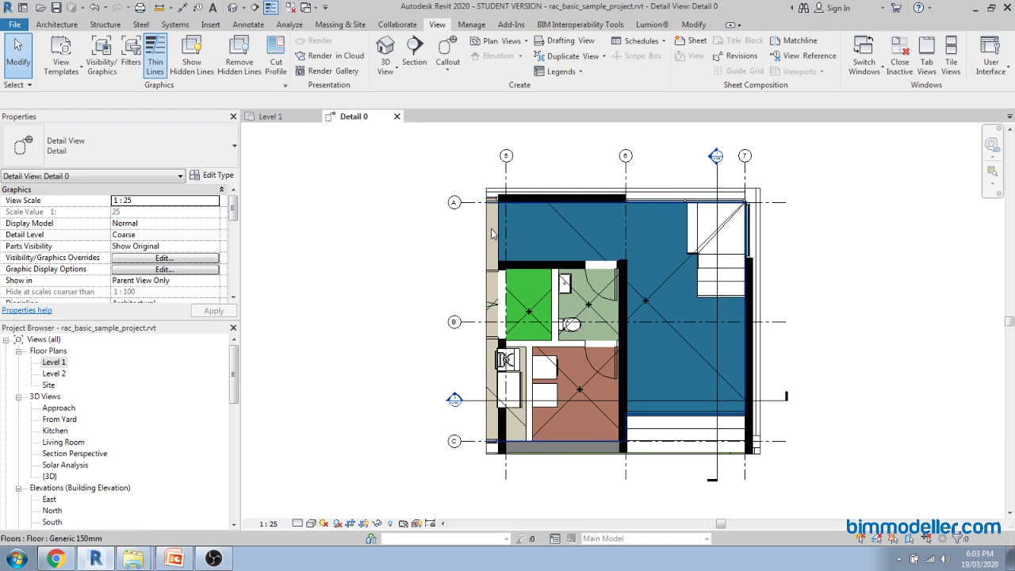
click(488, 286)
drag(488, 286, 493, 330)
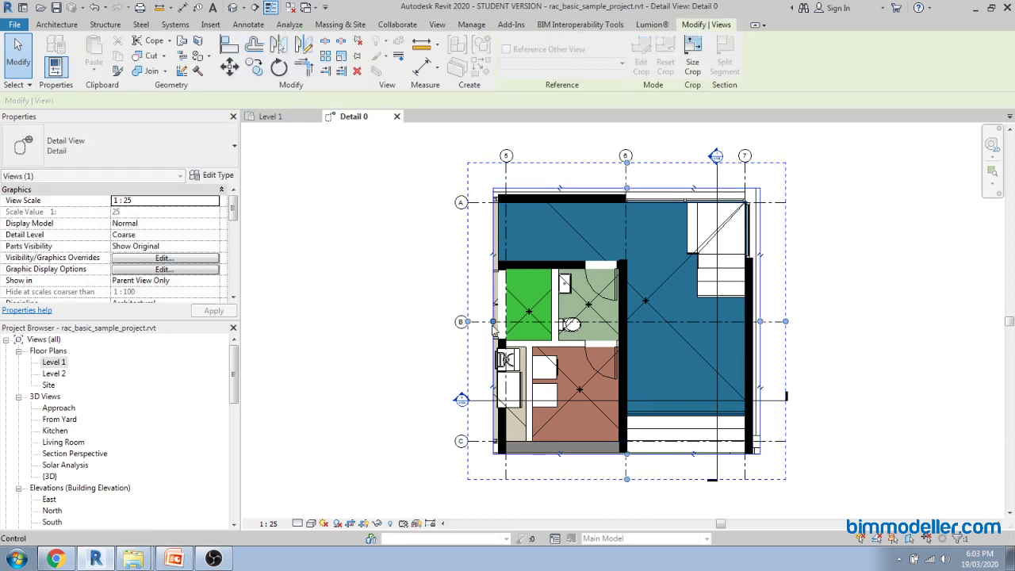
click(423, 324)
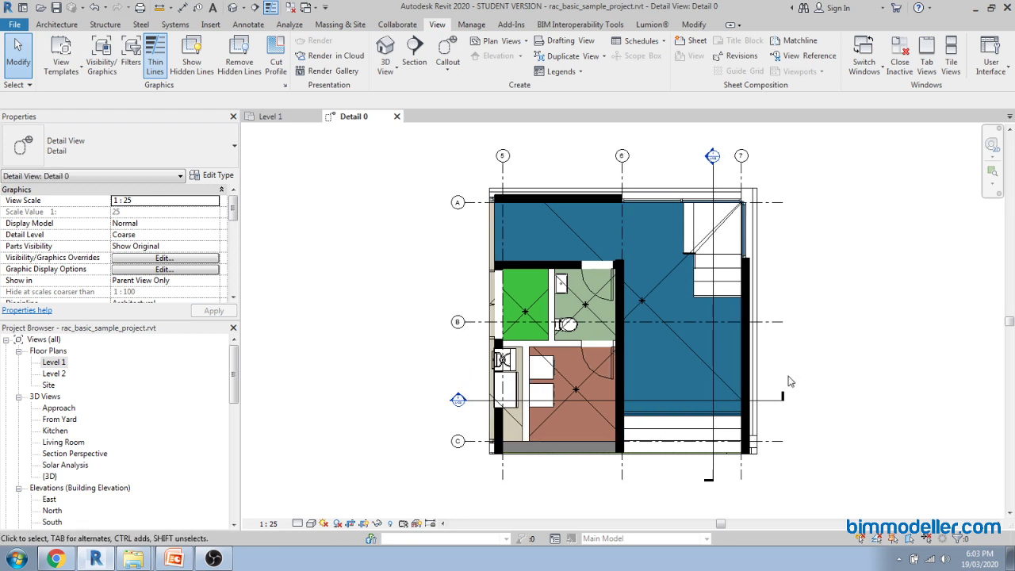
middle_drag(809, 380, 719, 383)
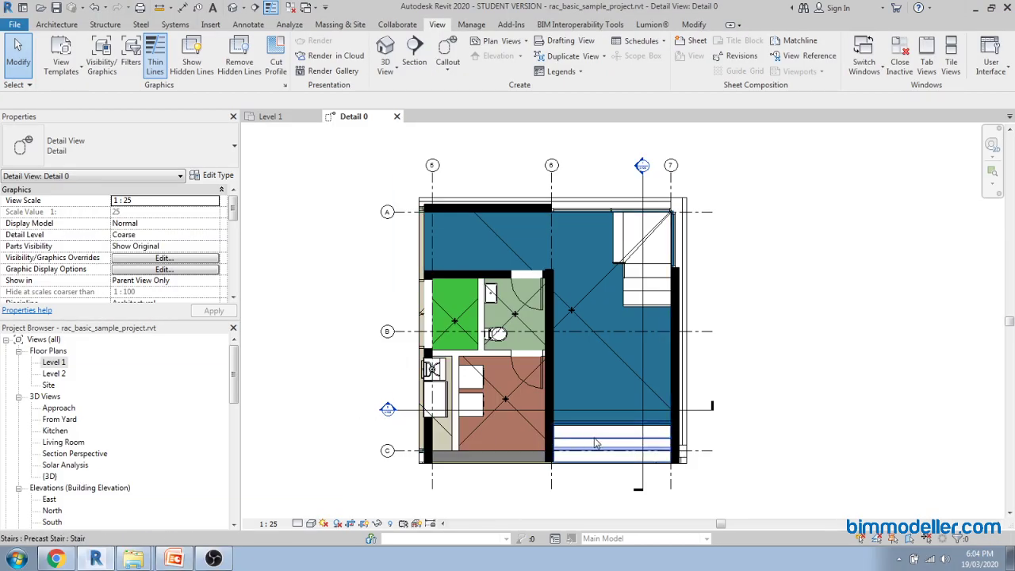
middle_drag(378, 365, 336, 317)
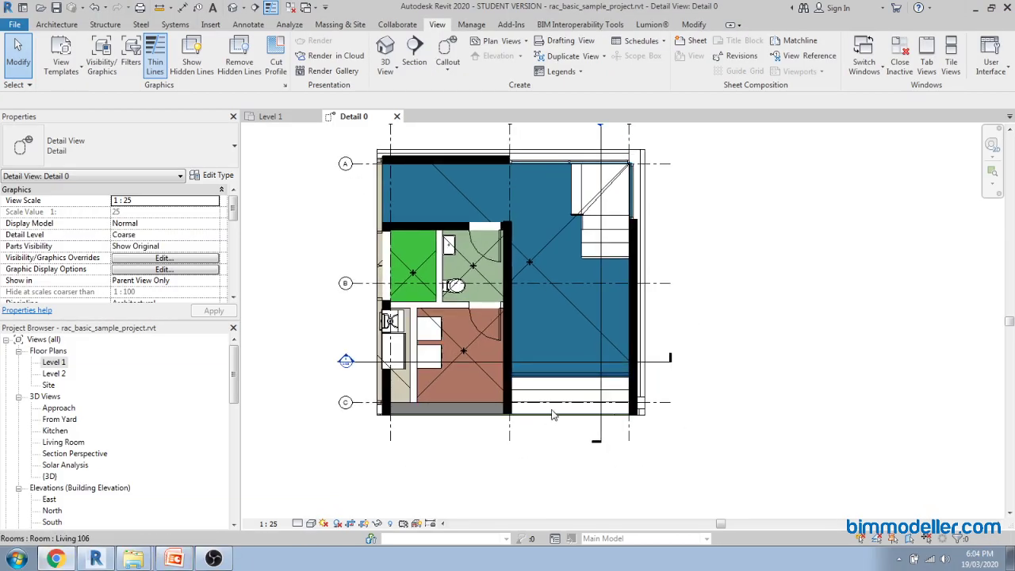
middle_drag(657, 365, 711, 347)
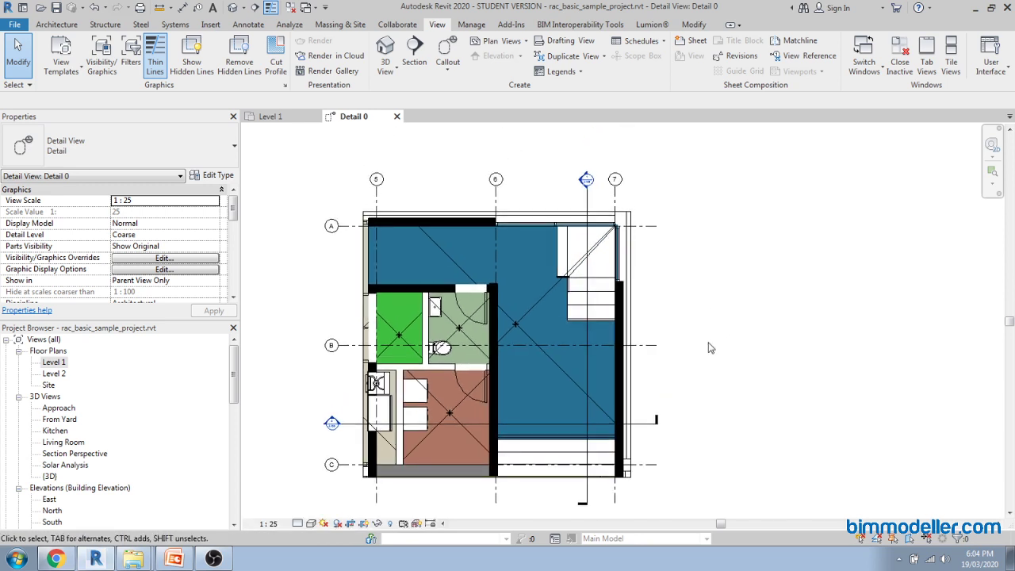
scroll(573, 367, up, 1)
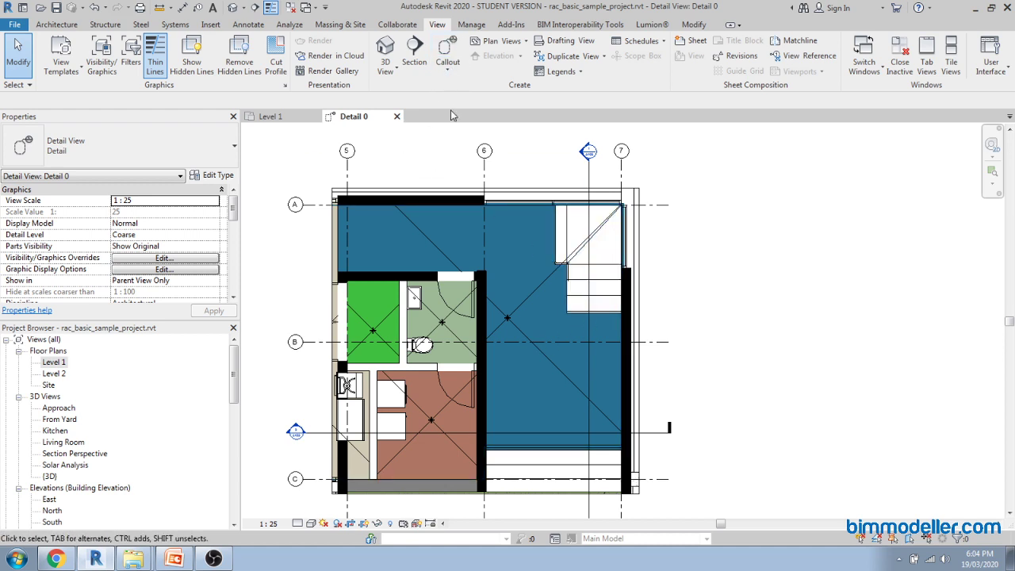
Place a continuous aligned dimension across grids 5, 6 and 7 above the plan in the detail view.
click(255, 25)
middle_drag(636, 251, 646, 252)
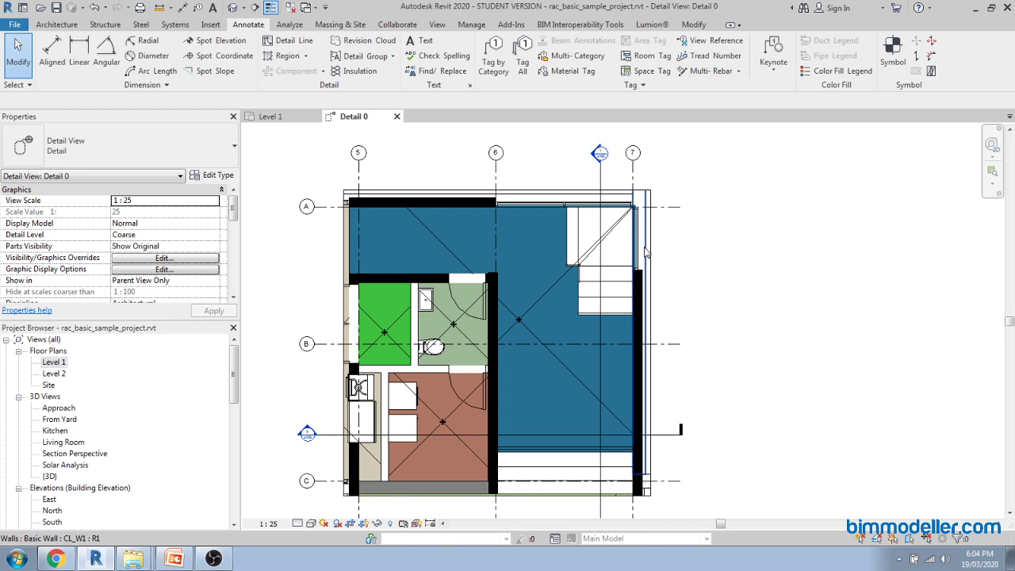
middle_drag(698, 259, 709, 246)
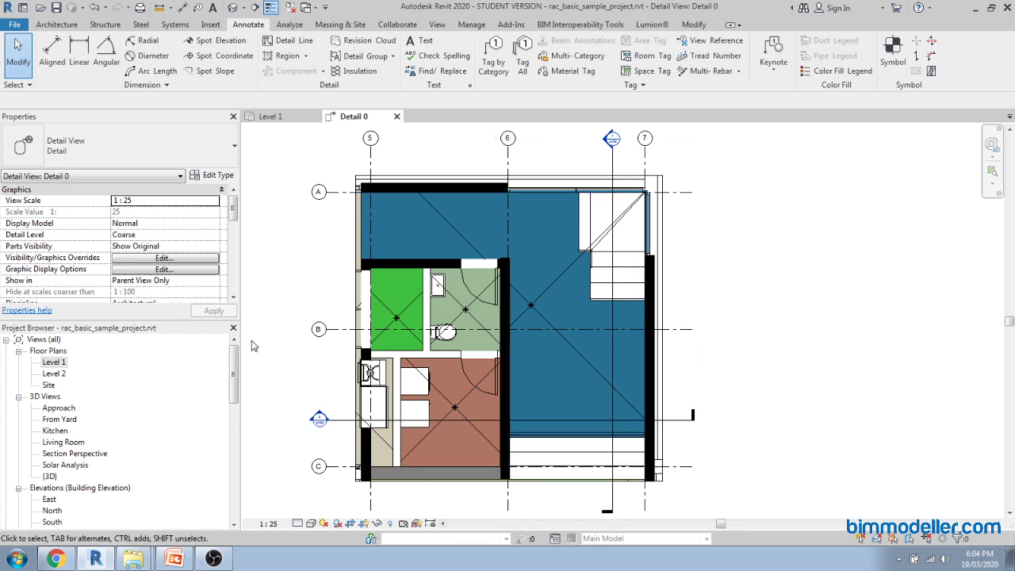
click(52, 63)
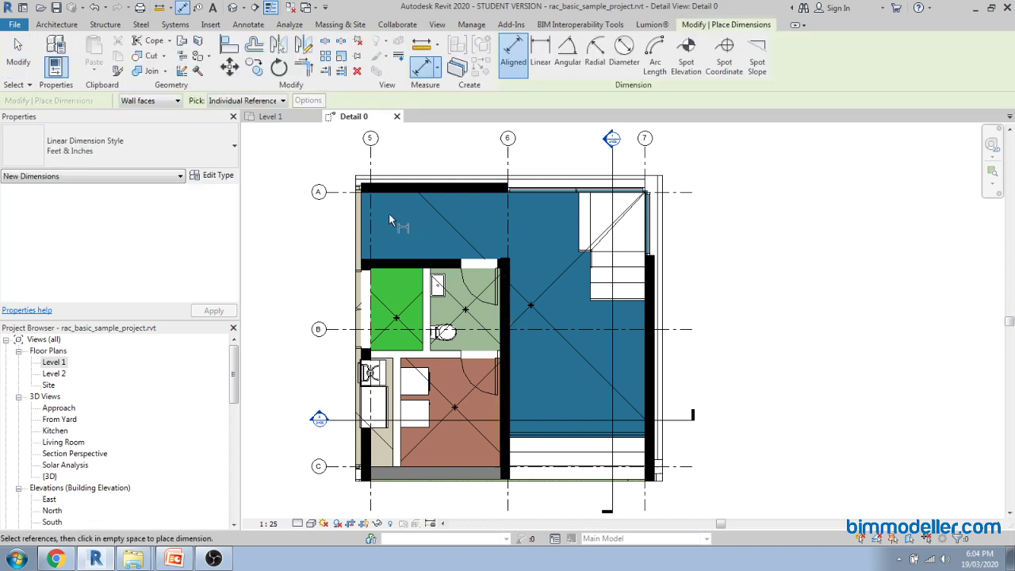
click(508, 169)
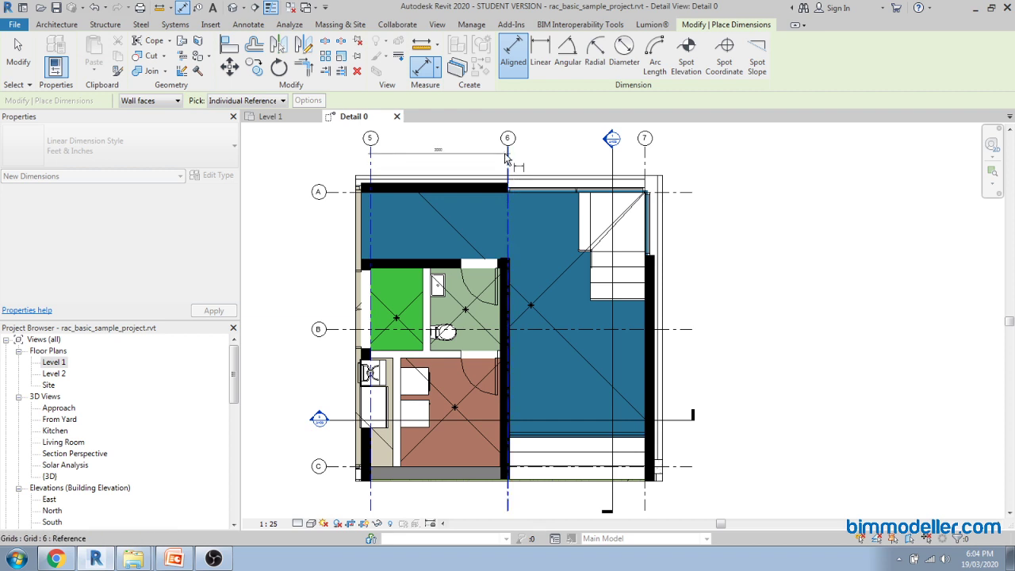
click(645, 160)
click(666, 161)
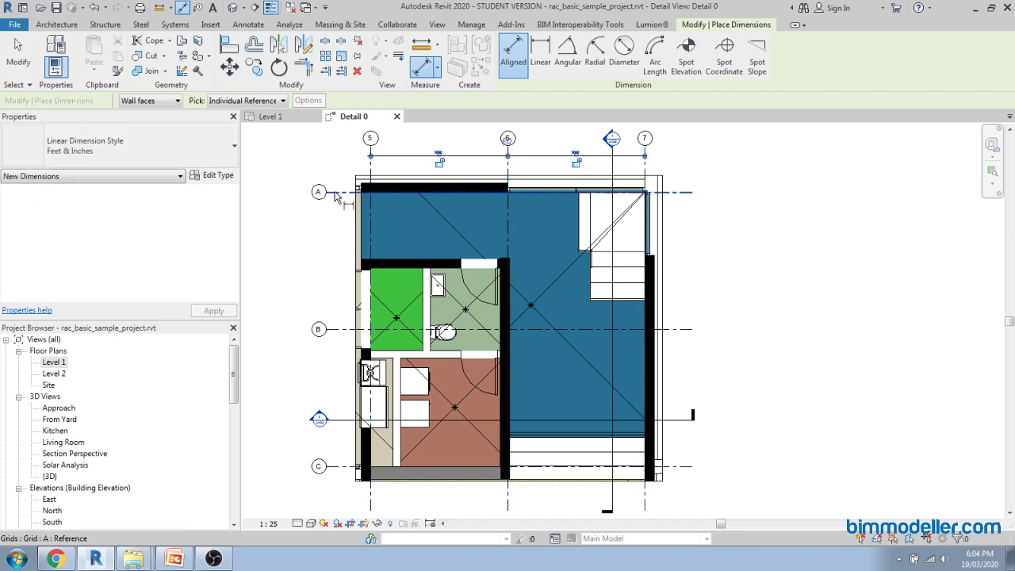
Place an aligned dimension between grids A and B beside the plan and end the dimension command.
click(337, 192)
click(346, 330)
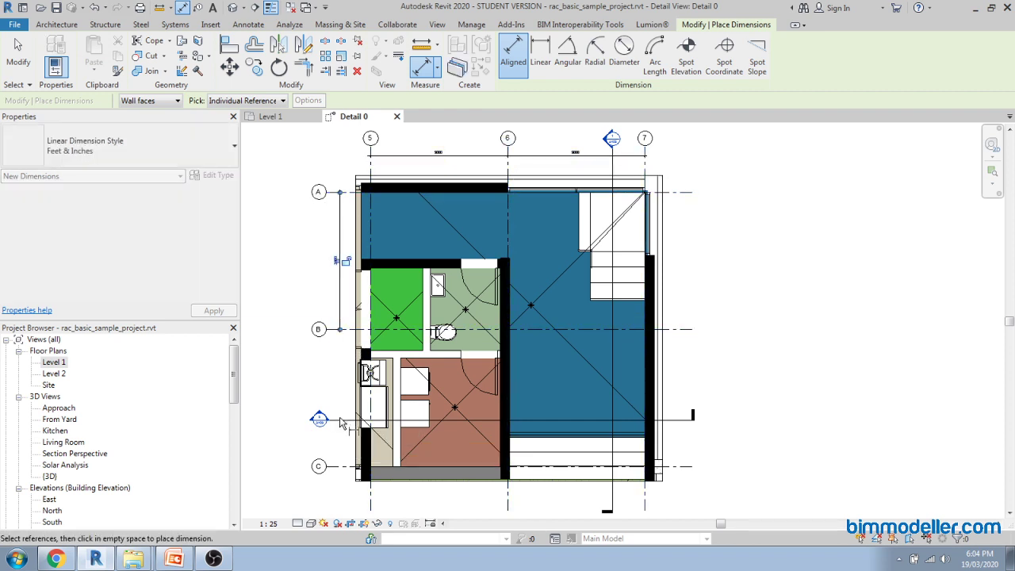
click(340, 327)
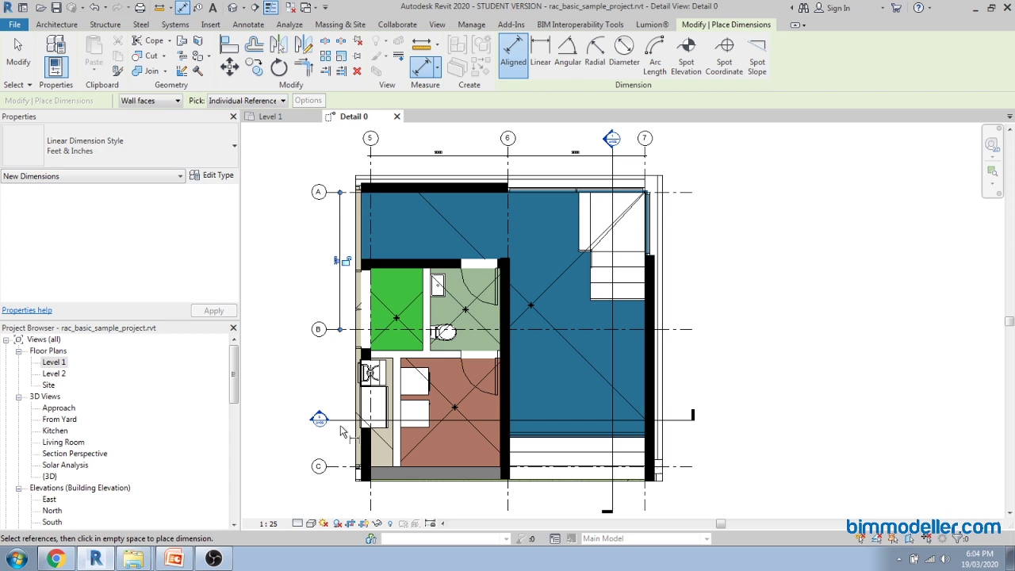
key(Escape)
key(Escape)
Extend the dimension between grids A and B to grid C by editing its witness lines.
click(341, 266)
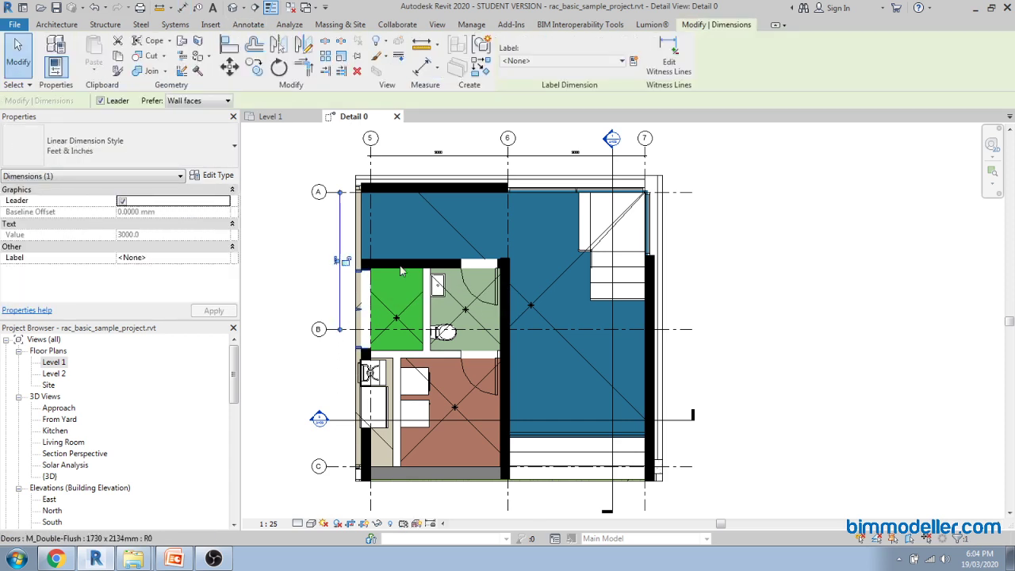
click(676, 69)
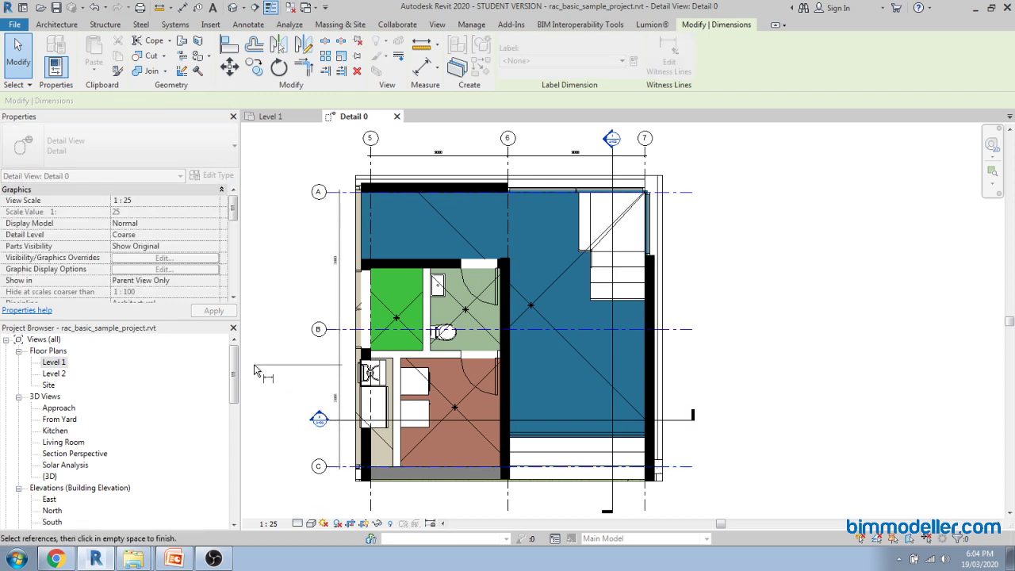
click(282, 385)
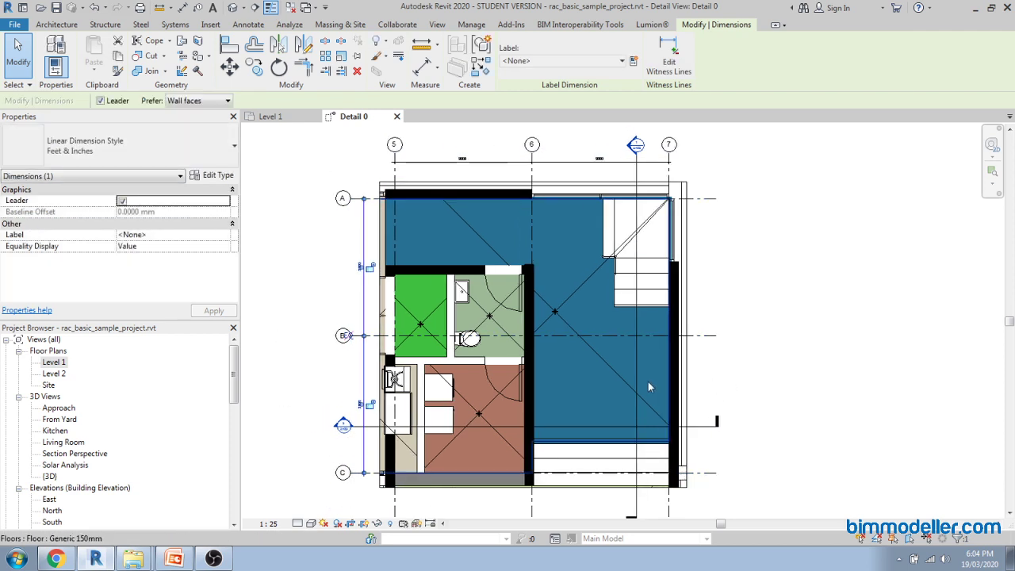
key(Escape)
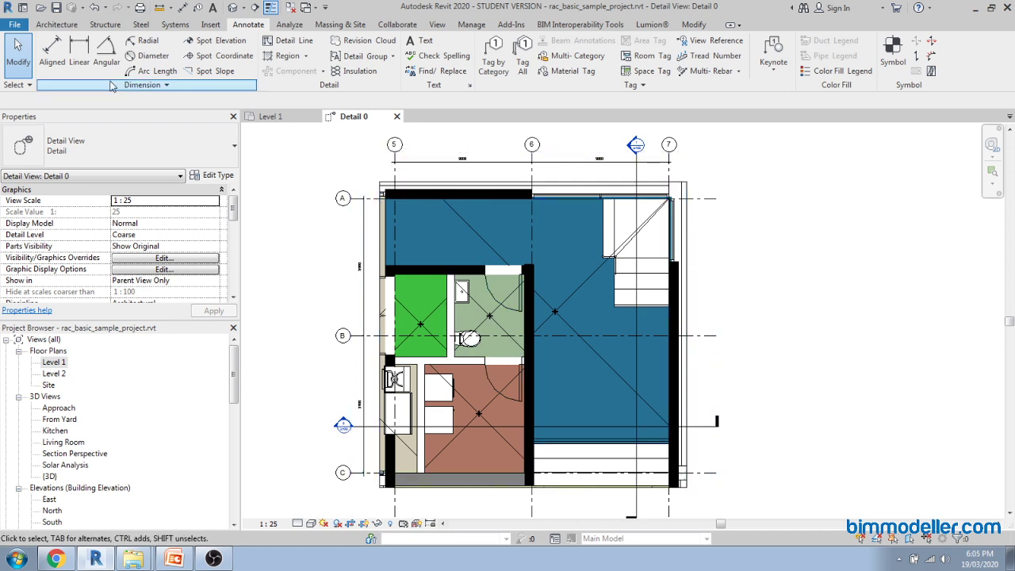
Place a continuous aligned dimension beside the staircase, from grid A across three stair tread lines, and end the dimension command.
click(52, 55)
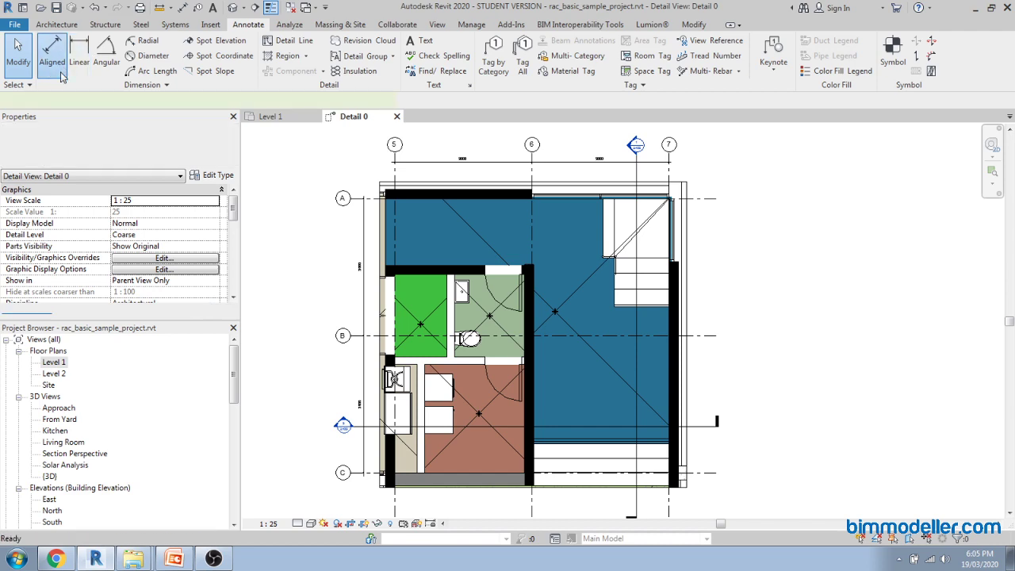
scroll(441, 201, up, 2)
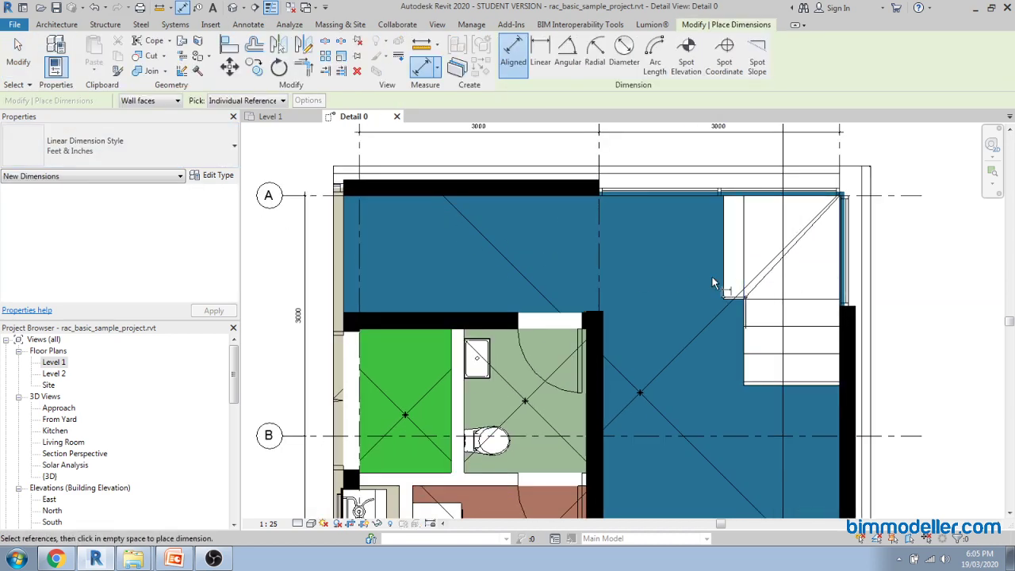
middle_drag(689, 327, 616, 272)
click(763, 245)
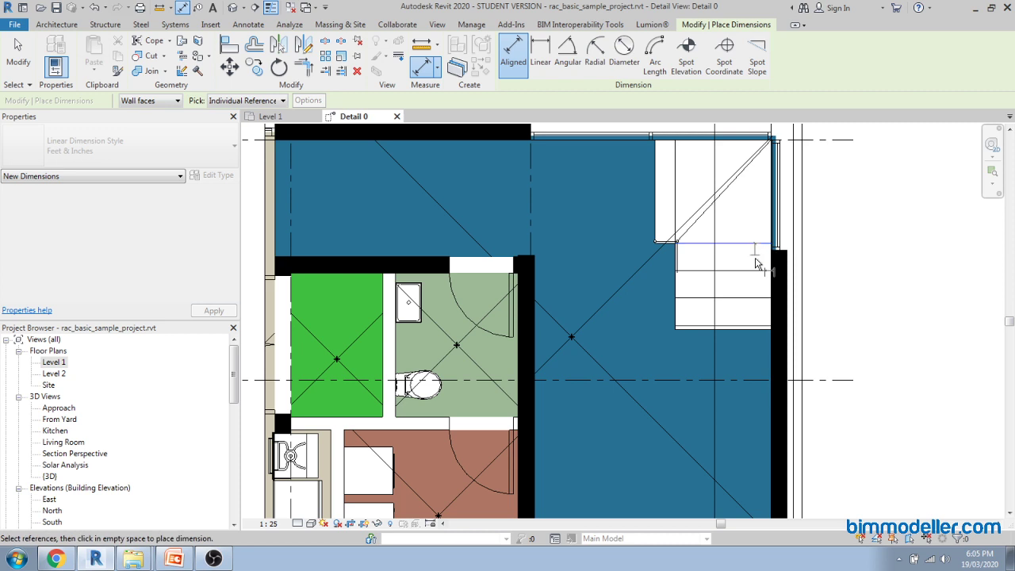
click(760, 270)
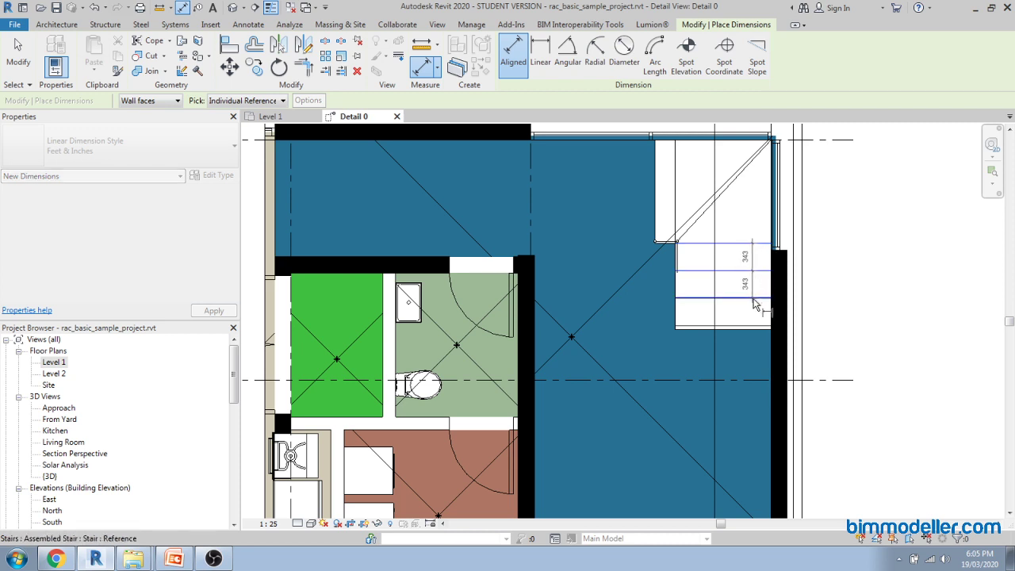
click(756, 298)
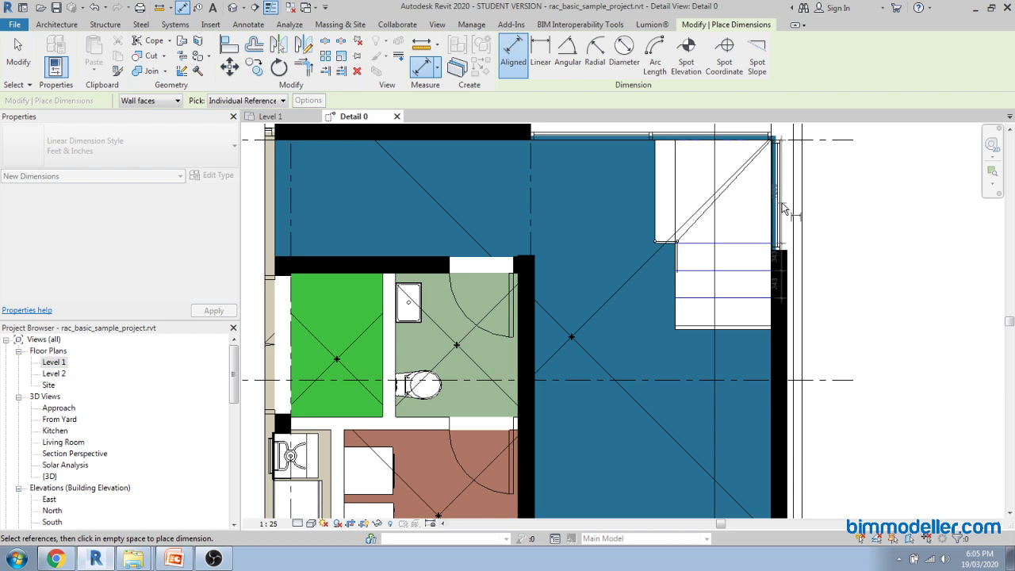
click(746, 144)
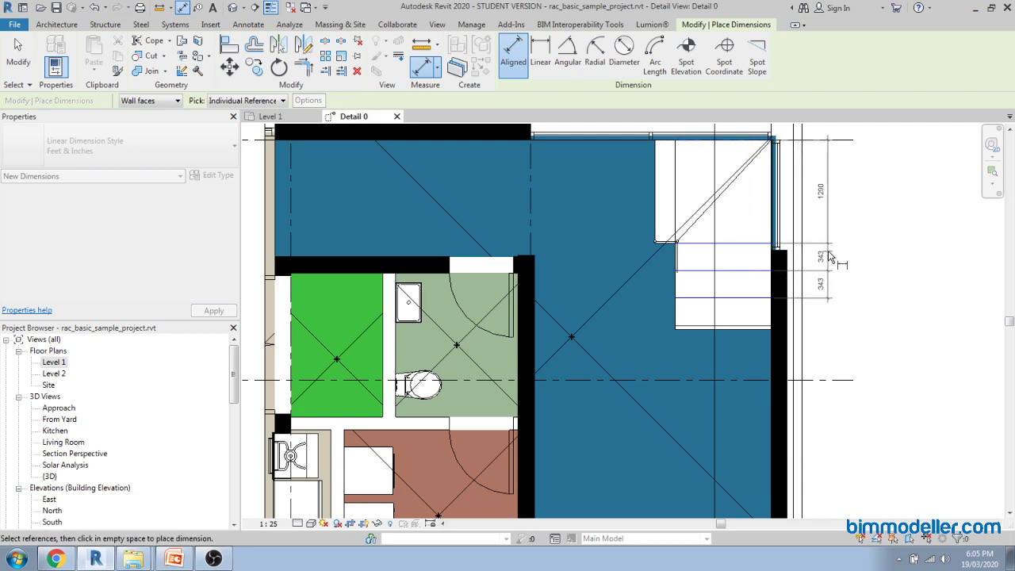
click(825, 258)
scroll(712, 255, down, 3)
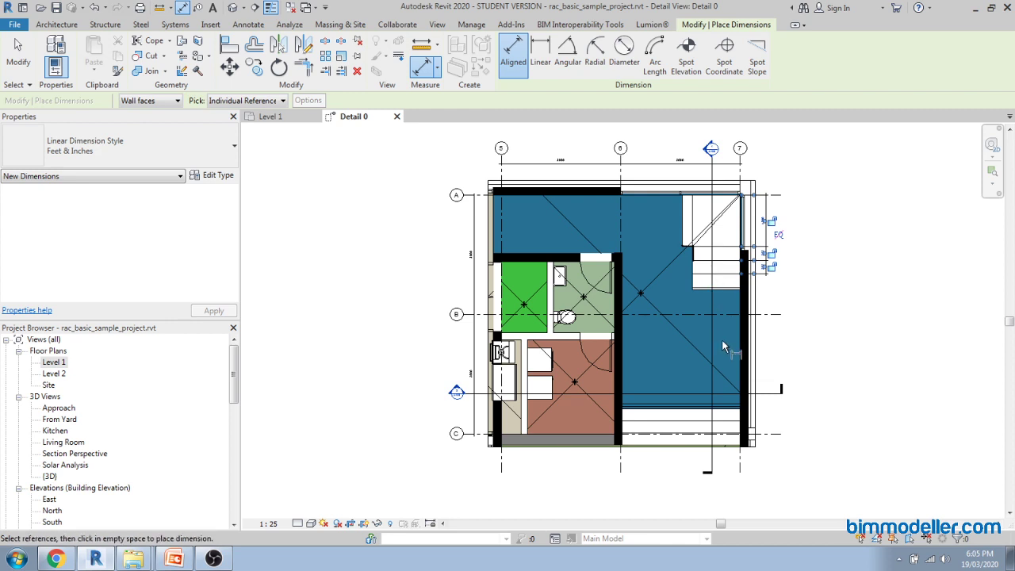
scroll(770, 270, up, 2)
key(Escape)
key(Escape)
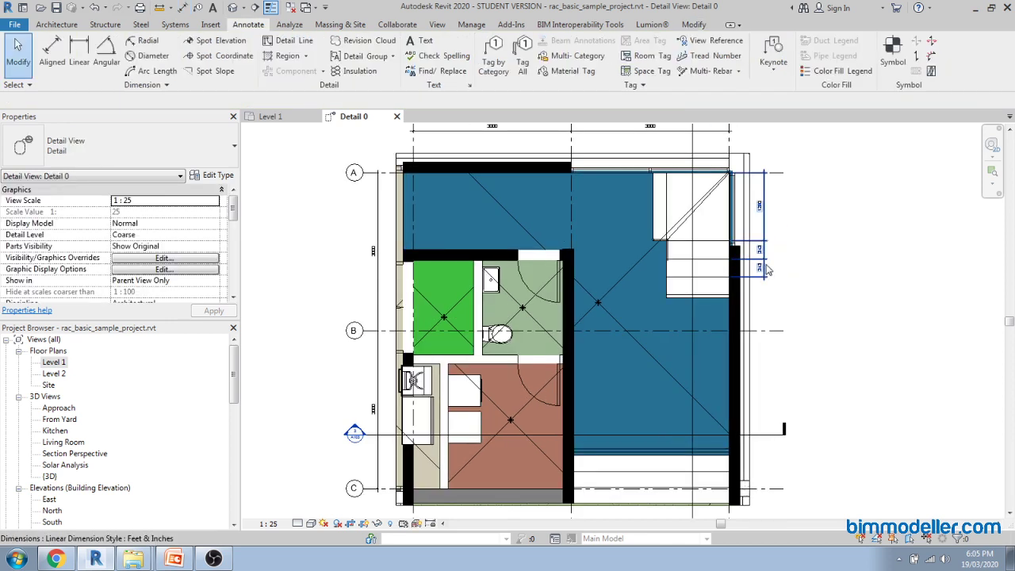
Move the stair dimension string farther away from the plan, past the annotation crop boundary.
click(751, 291)
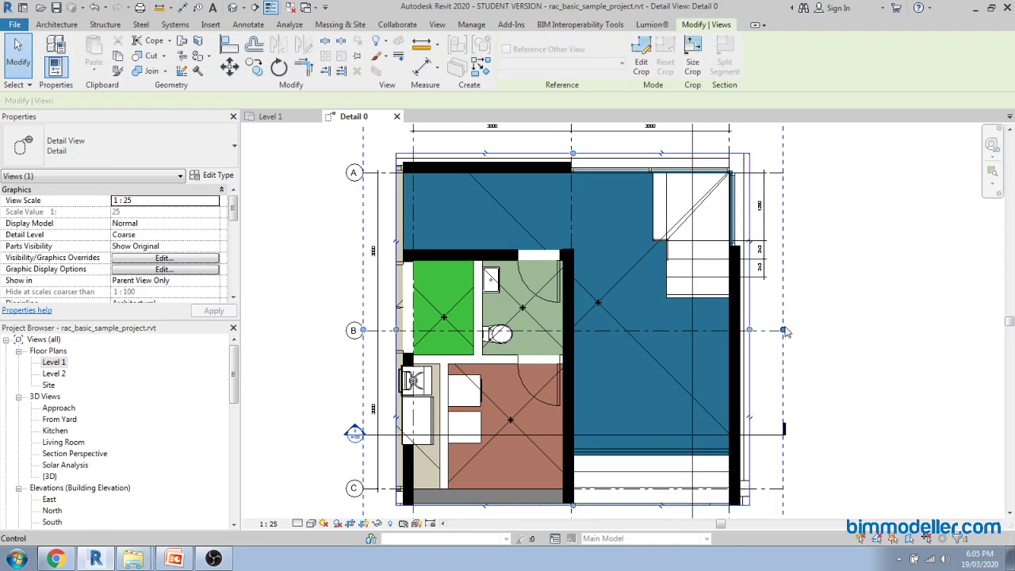
key(Escape)
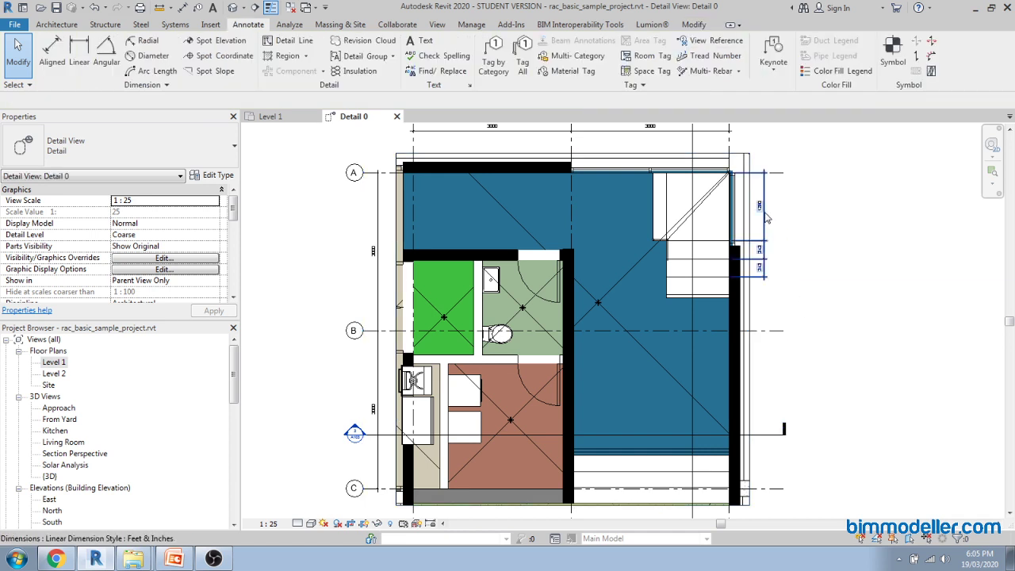
click(763, 226)
key(Delete)
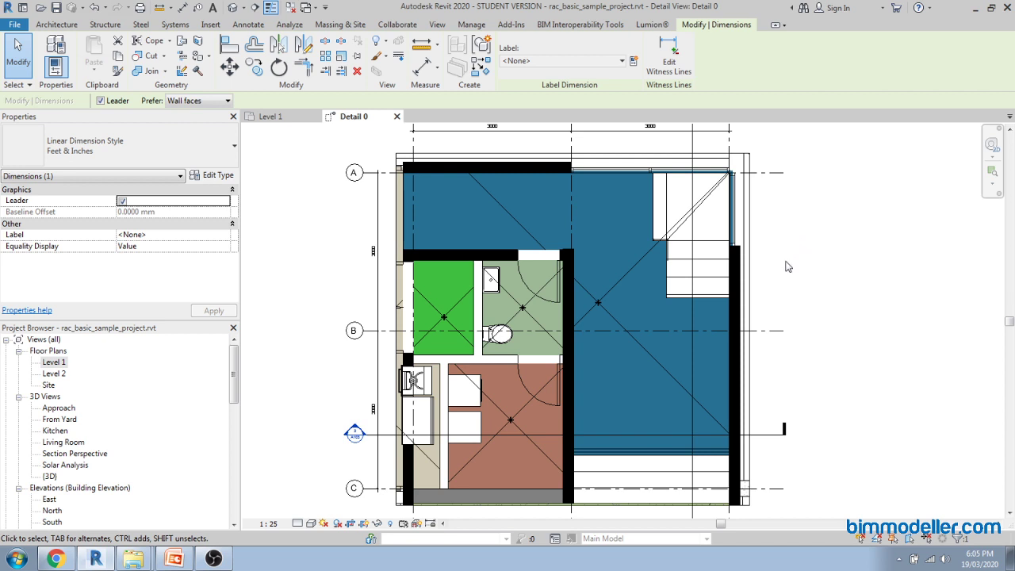
Stretch the annotation crop boundary on the stair side outward past the stair dimension and review the view's extents properties.
click(750, 307)
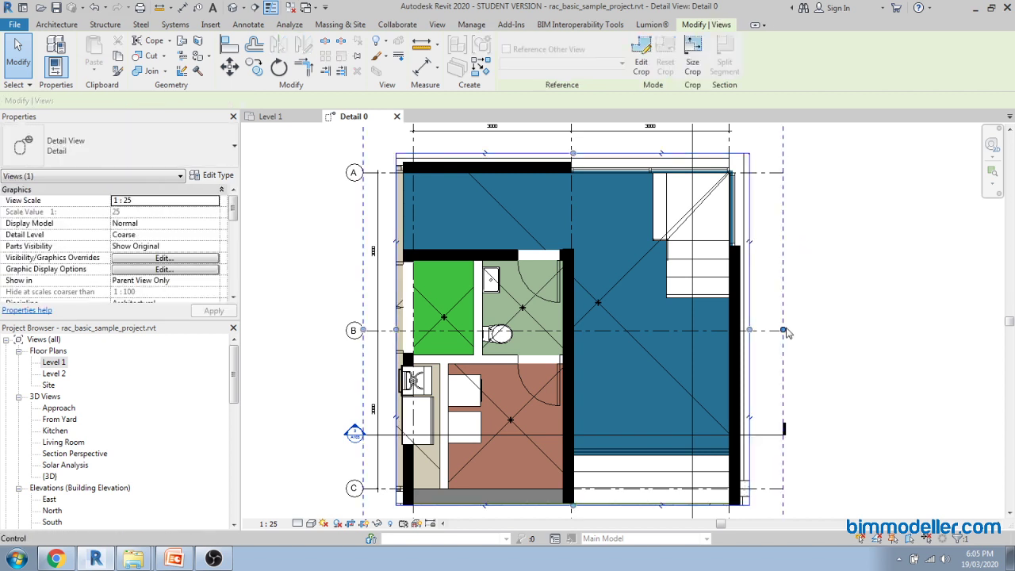
drag(783, 330, 839, 330)
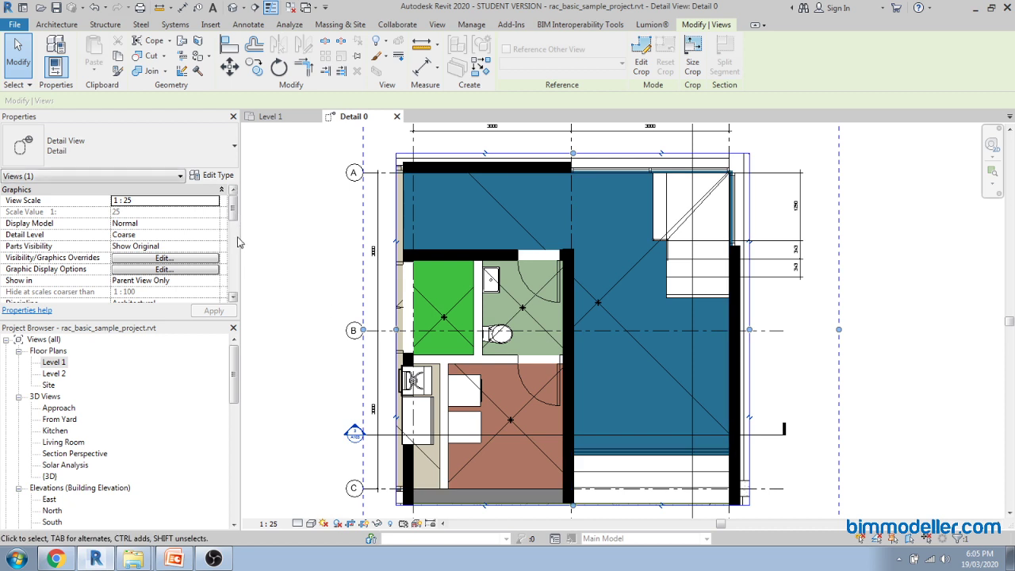
drag(236, 208, 236, 245)
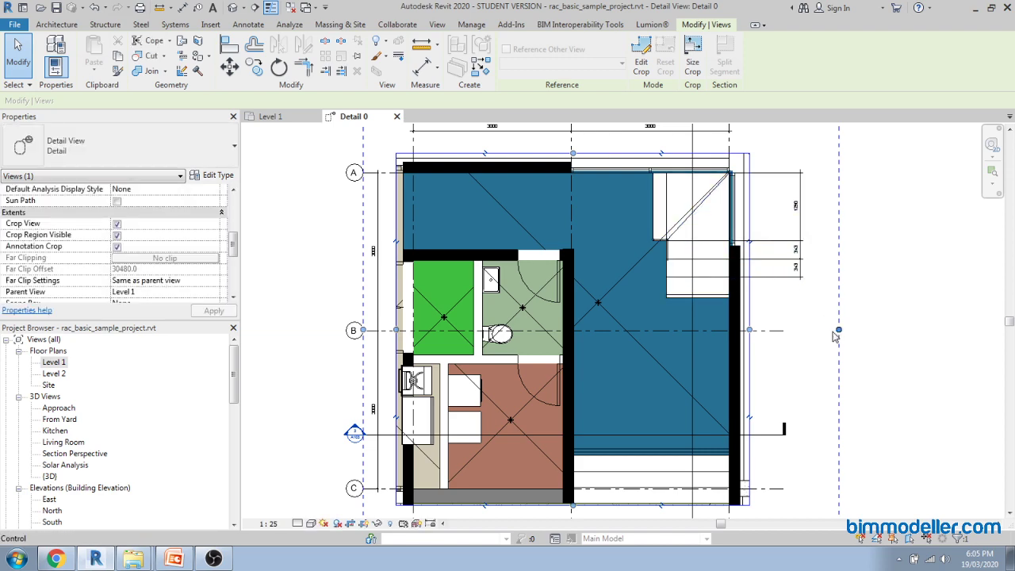
Move the stair dimension string back closer to the outer wall and deselect it.
scroll(835, 337, down, 1)
click(808, 274)
scroll(807, 274, up, 1)
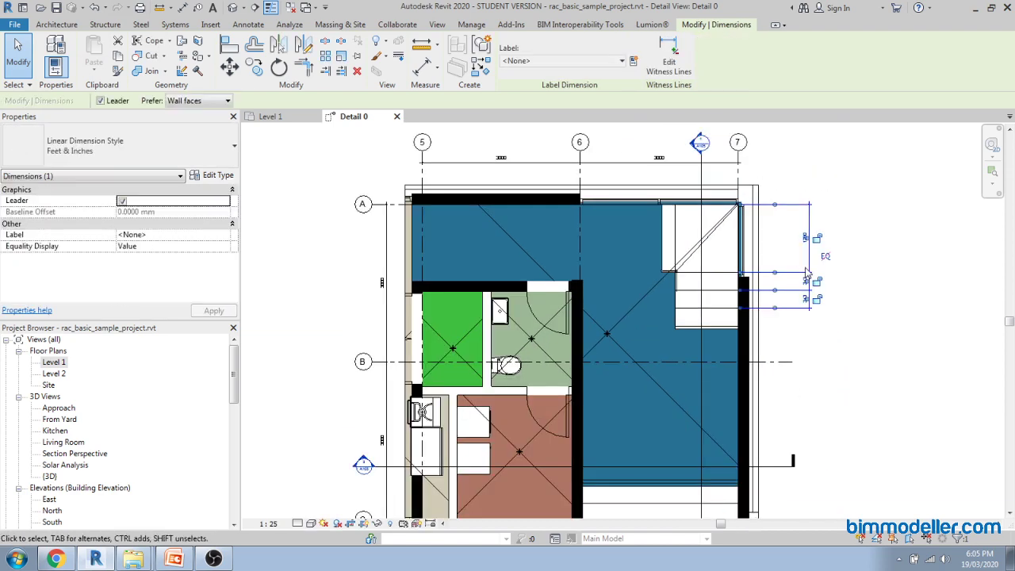
drag(808, 273, 772, 276)
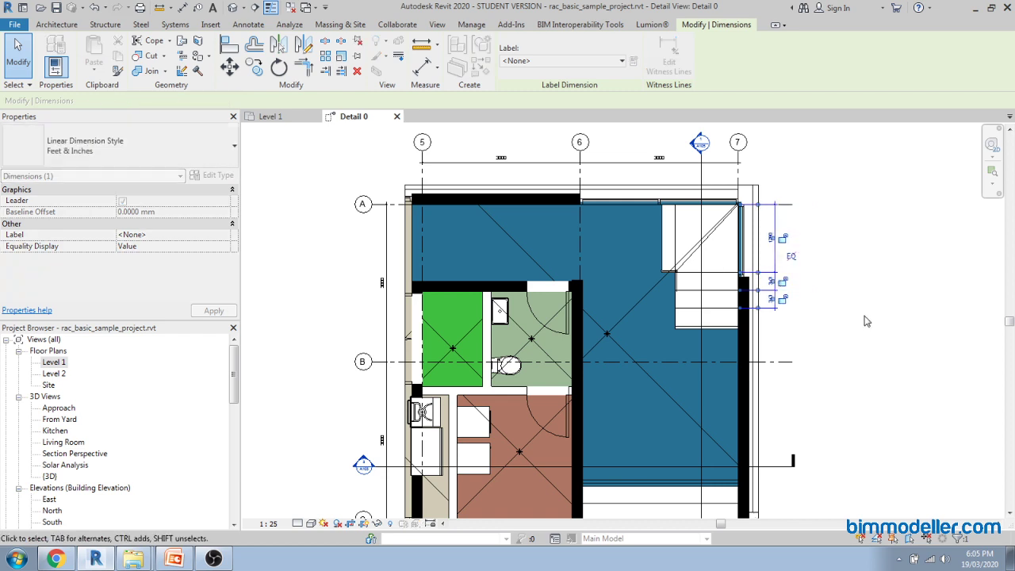
click(867, 321)
Place a spot elevation with a leader and shoulder on the diagonal tread line of the staircase's turn.
click(248, 25)
scroll(416, 246, down, 1)
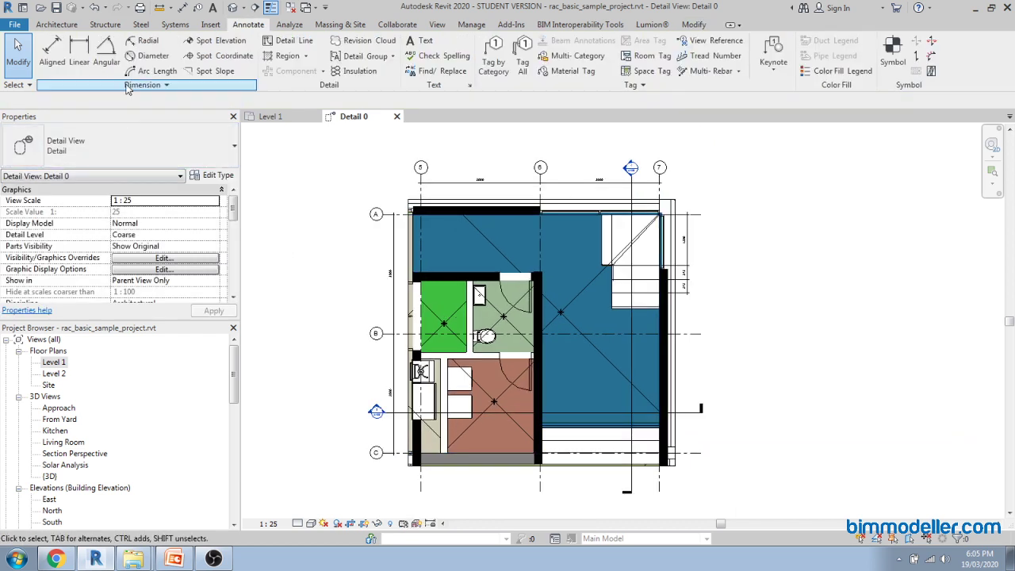
scroll(390, 313, up, 2)
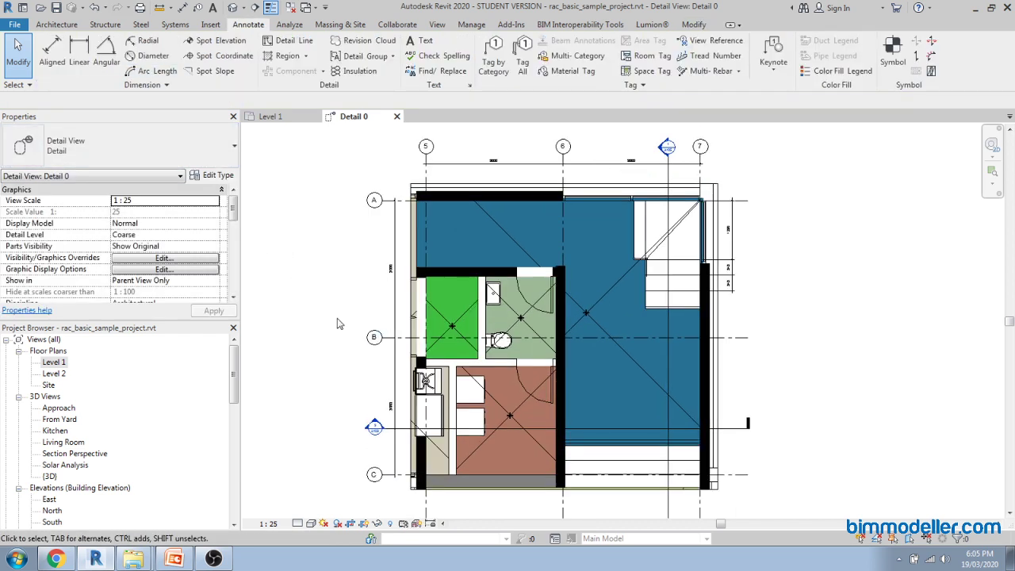
scroll(341, 321, down, 1)
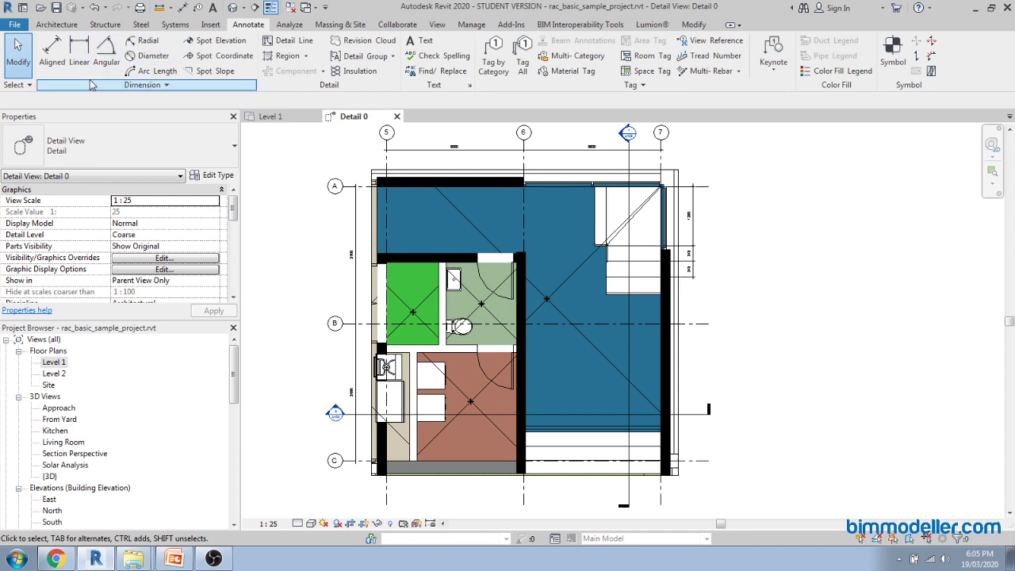
click(221, 40)
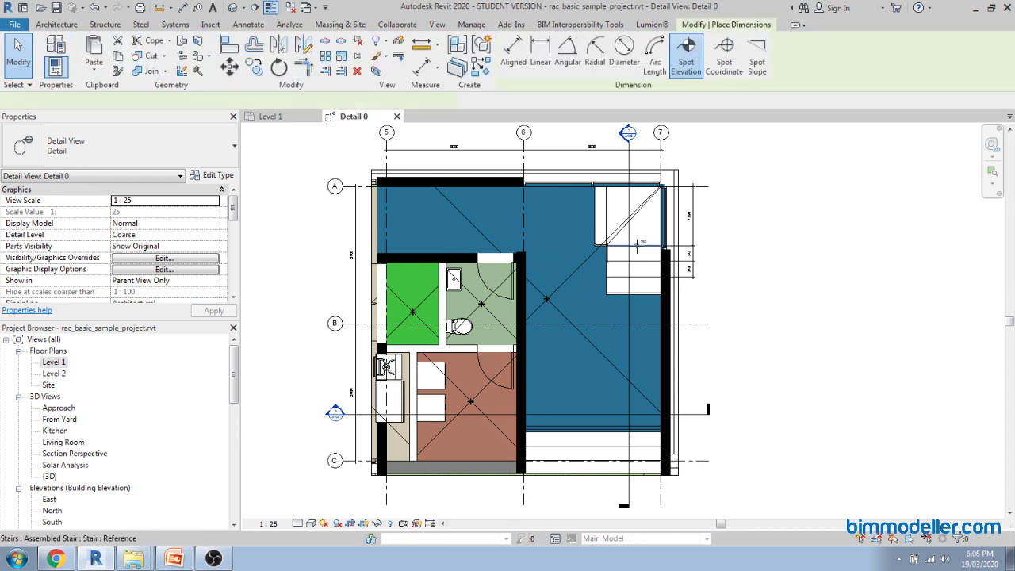
scroll(638, 238, up, 2)
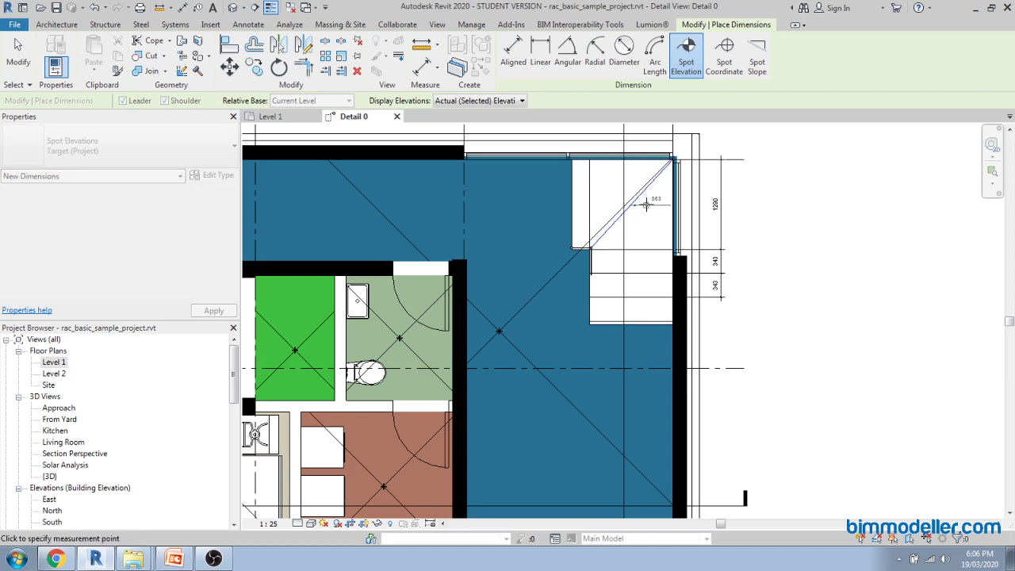
scroll(646, 205, up, 3)
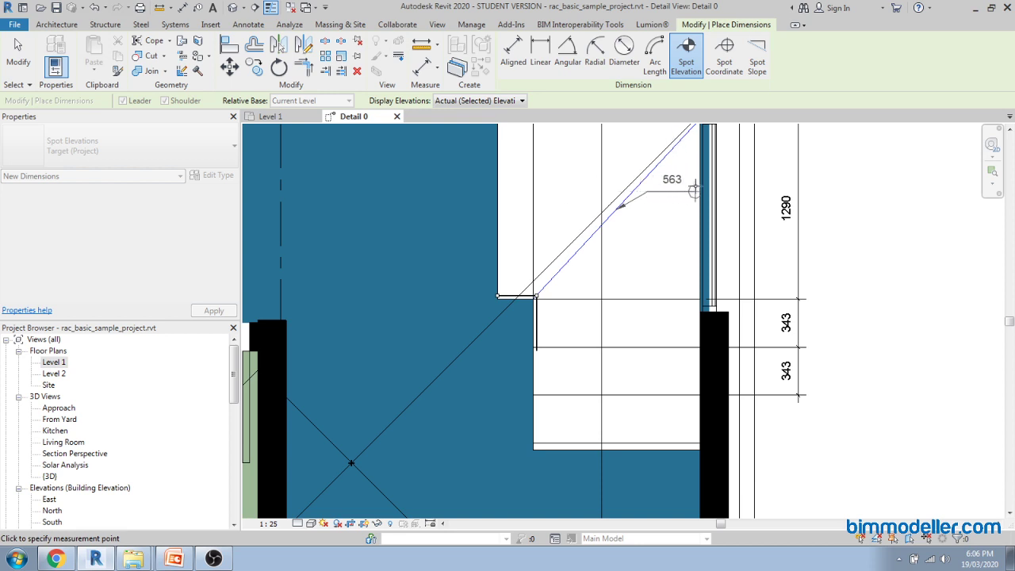
scroll(694, 190, down, 2)
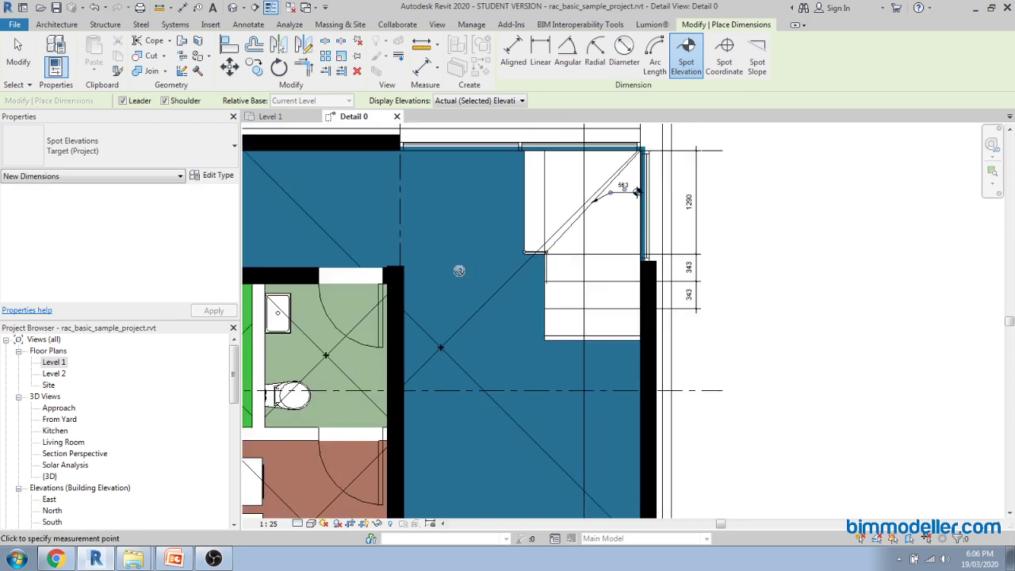
scroll(458, 270, down, 3)
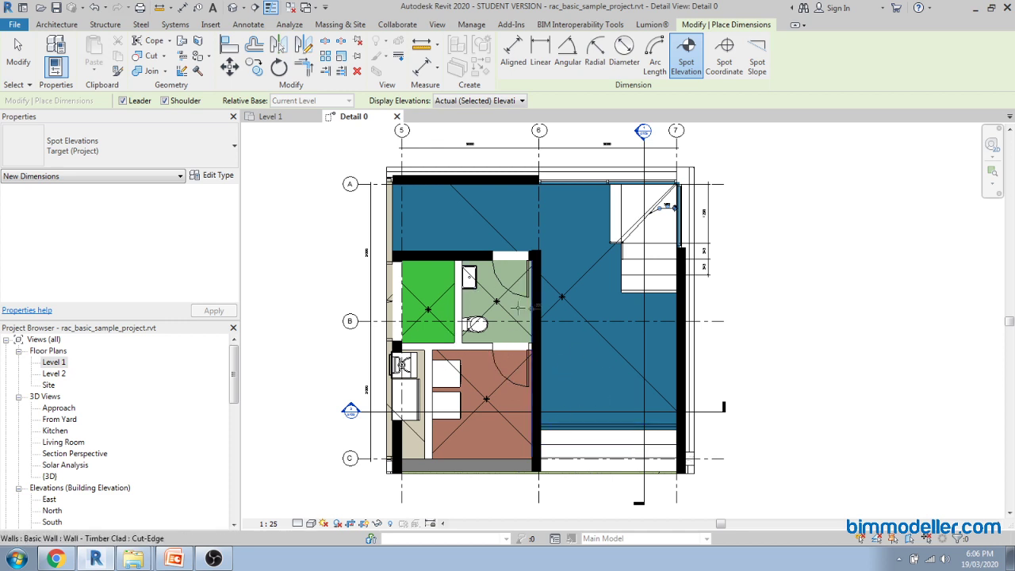
Place a spot elevation with a leader on the edge of the upper white fixture in the brown room.
scroll(501, 306, up, 3)
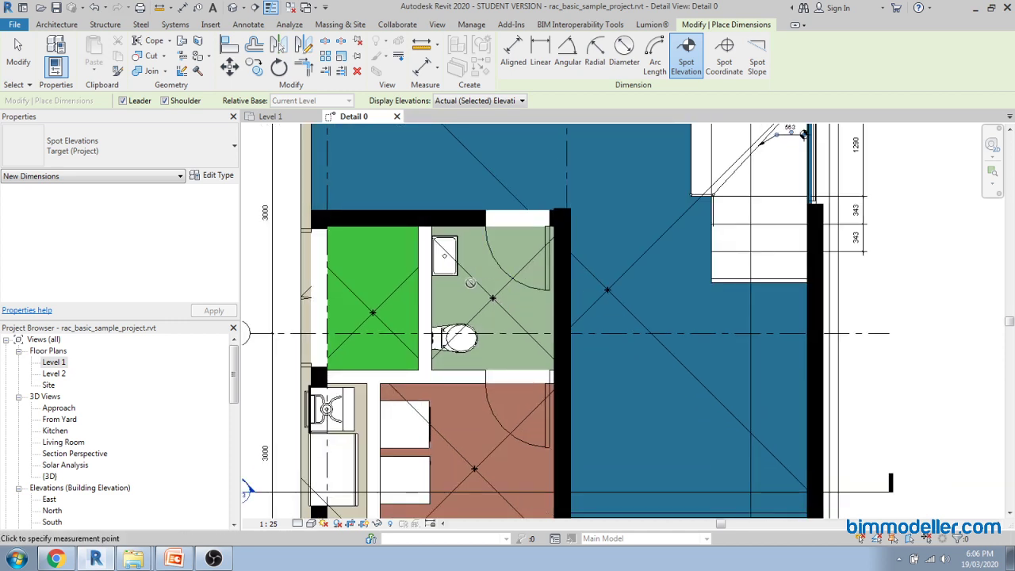
scroll(449, 314, up, 2)
scroll(480, 333, down, 2)
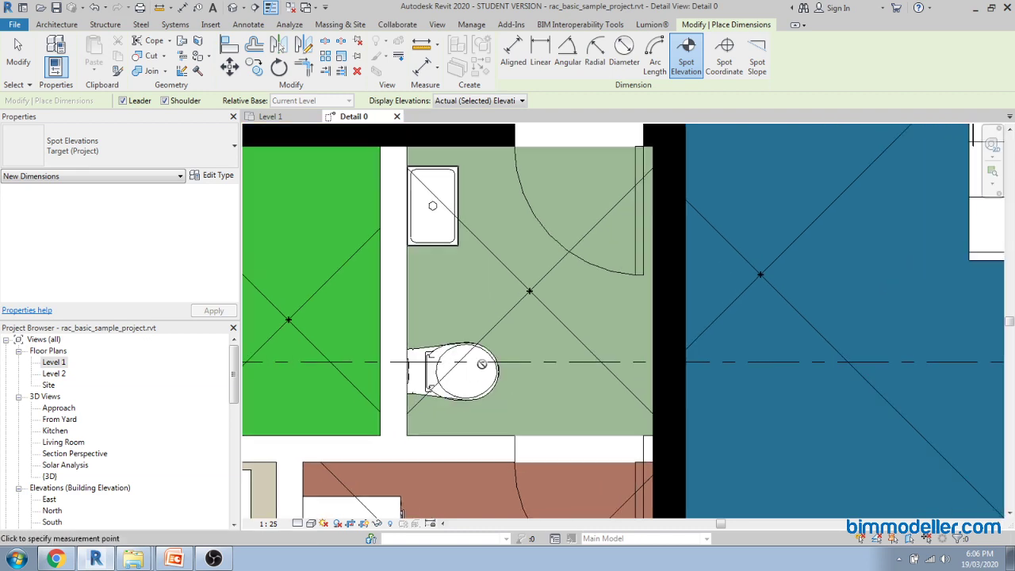
middle_drag(427, 360, 481, 301)
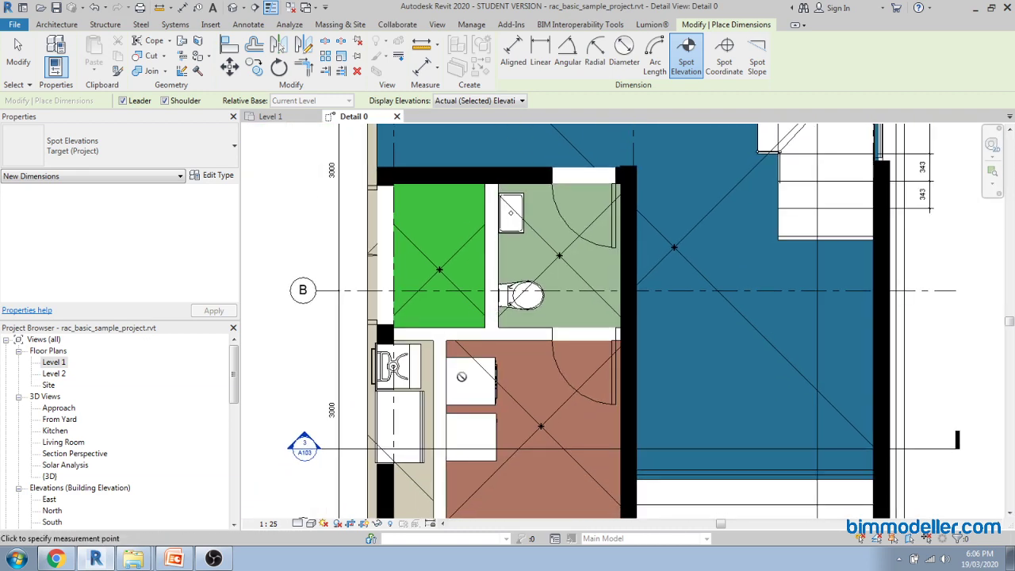
scroll(476, 387, up, 2)
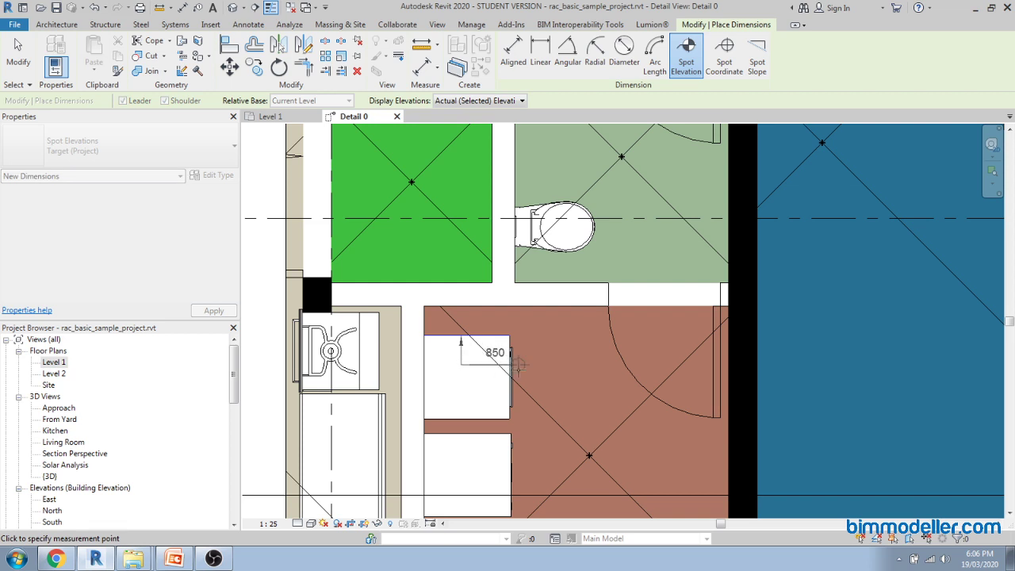
scroll(514, 341, down, 3)
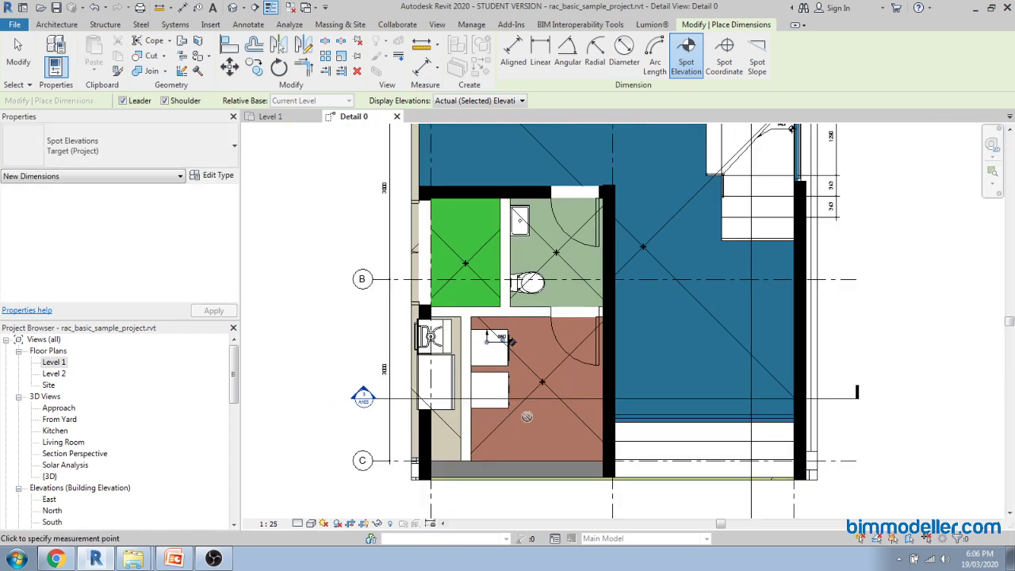
middle_drag(502, 422, 506, 438)
Place a spot elevation with a leader on the bathroom lavatory's edge and end the command.
scroll(529, 227, up, 5)
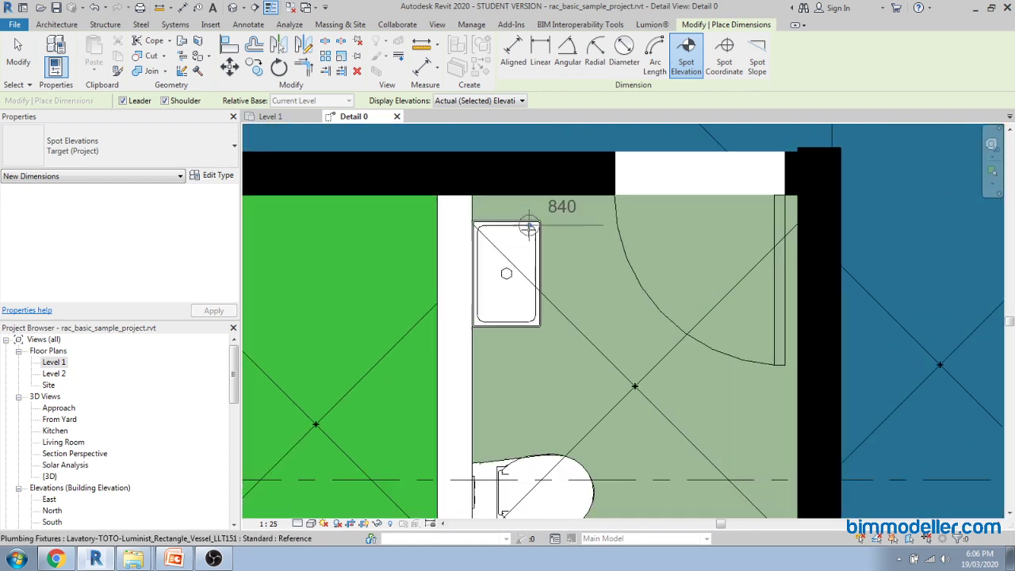
scroll(529, 227, up, 1)
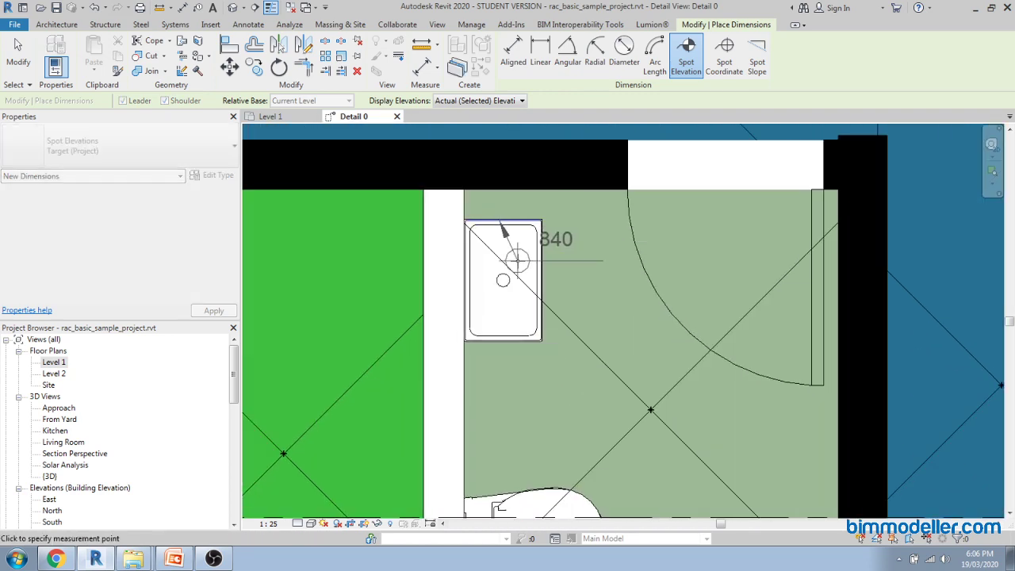
click(609, 259)
scroll(447, 262, down, 3)
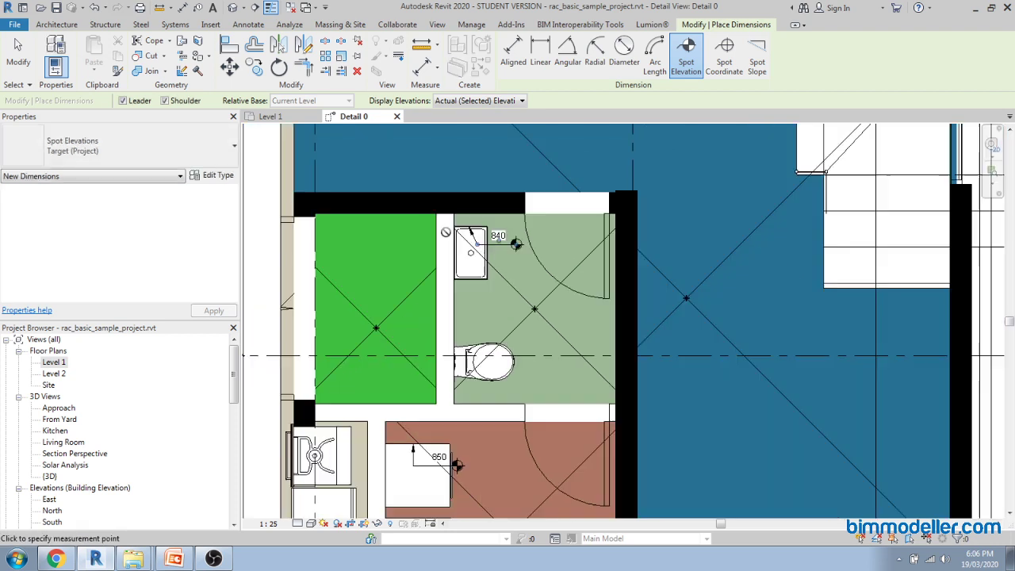
key(Escape)
key(Escape)
Review the type properties of the Feet & Inches linear dimension style and exit without changing them.
scroll(446, 266, down, 2)
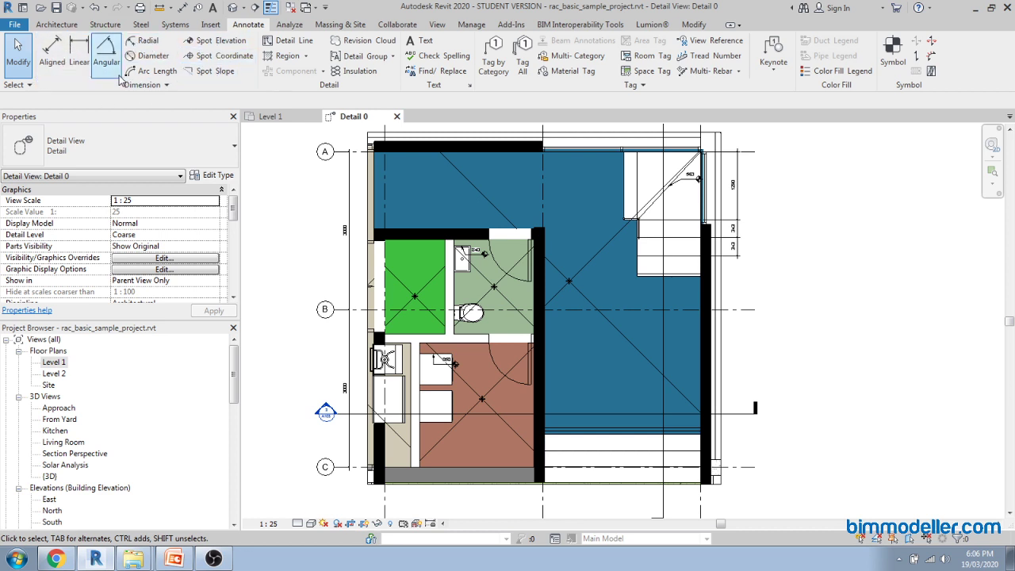
click(60, 70)
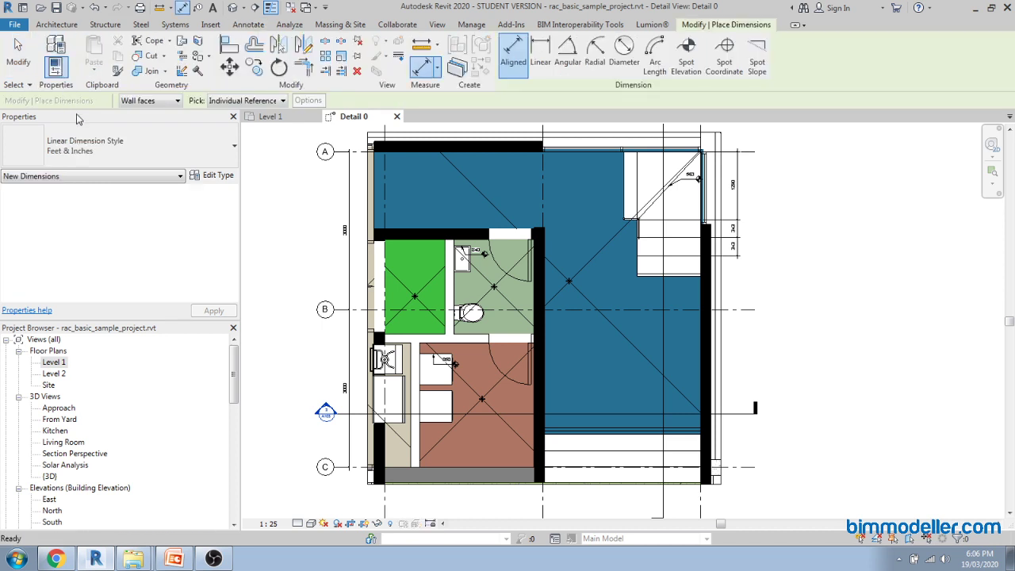
click(211, 175)
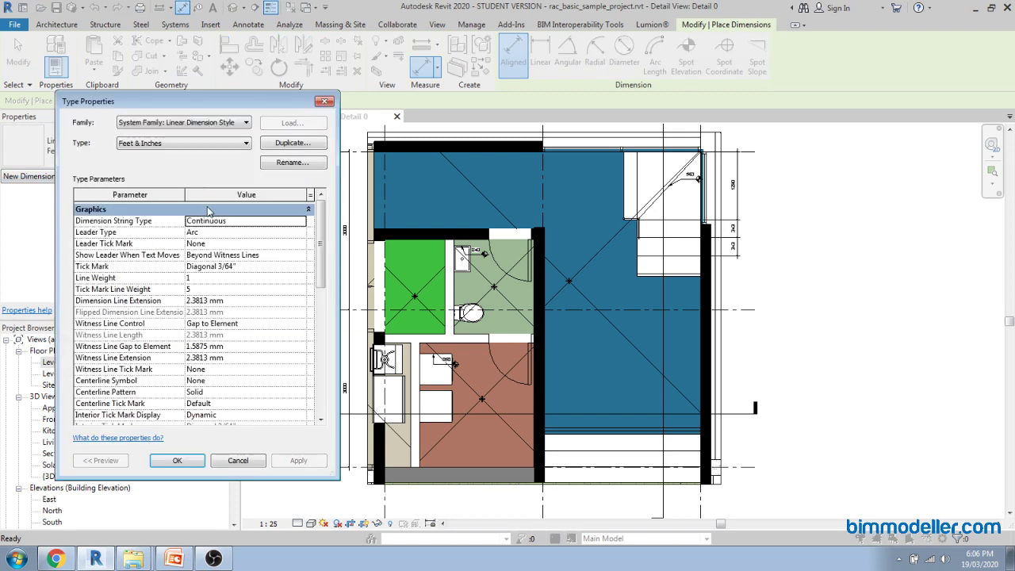
drag(320, 222, 317, 171)
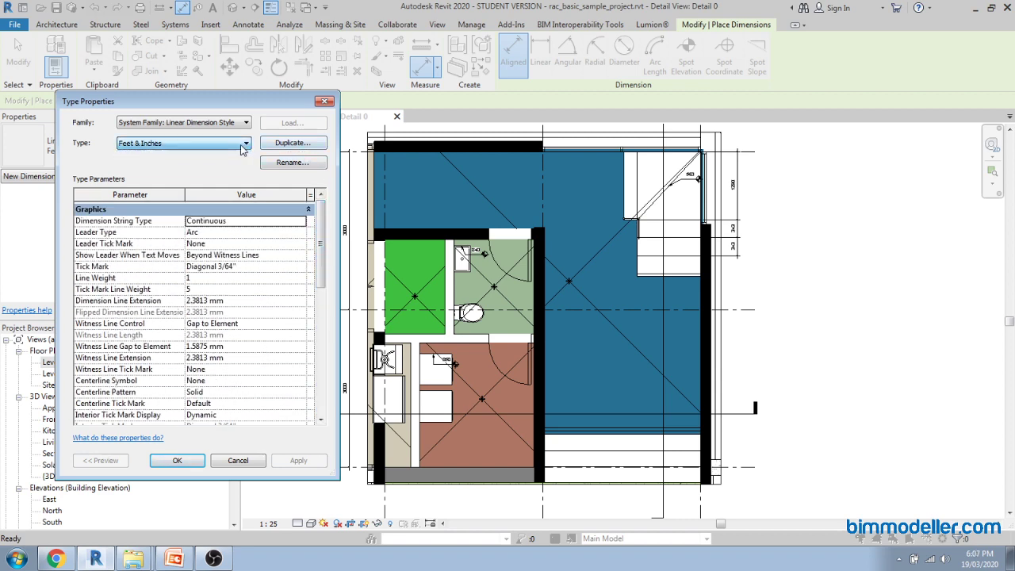
key(Escape)
key(Escape)
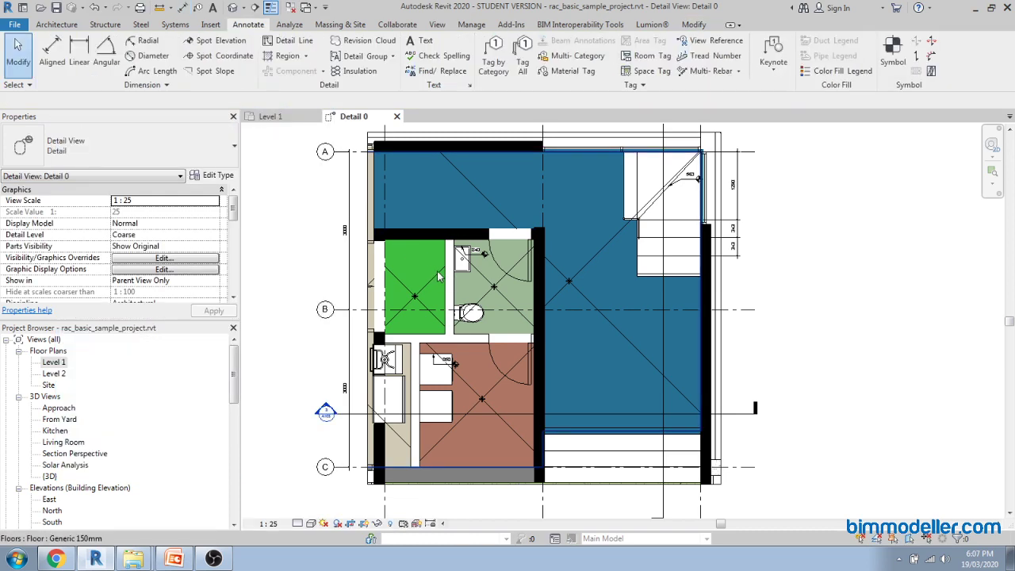
Add riser numbers along the whole staircase with the Tread Number tool and end the command.
middle_drag(438, 276, 486, 292)
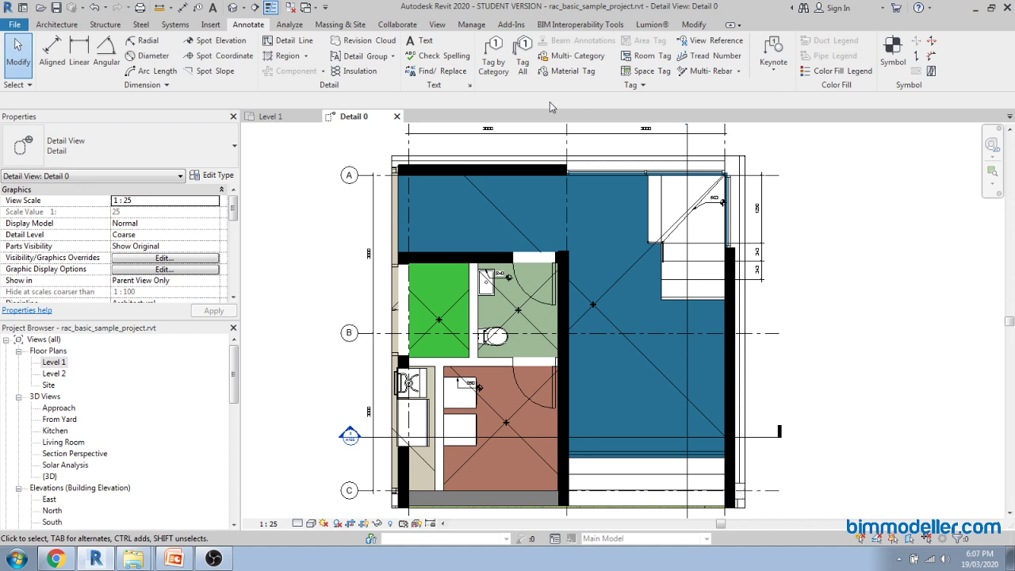
click(707, 57)
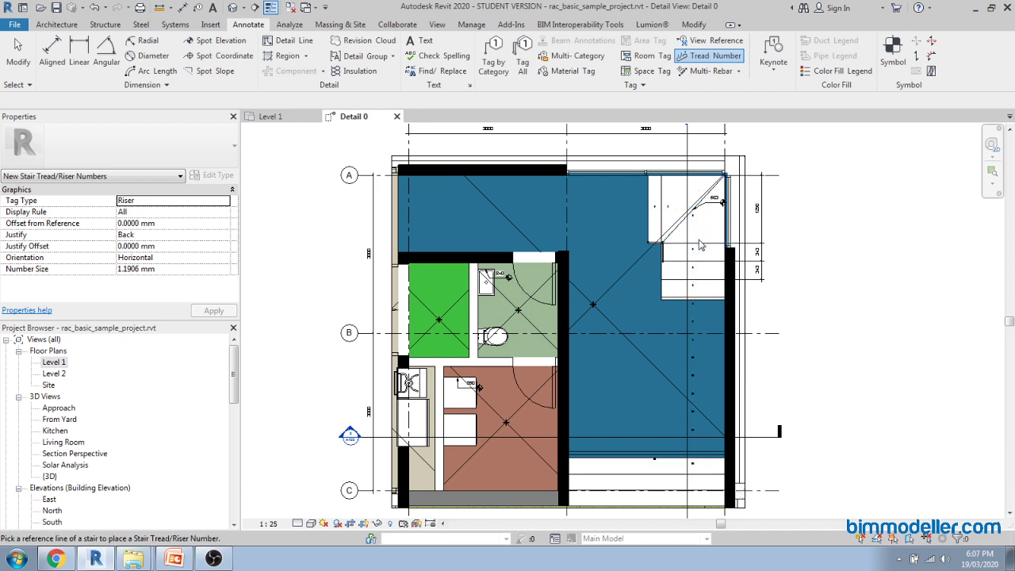
scroll(698, 274, up, 4)
scroll(689, 346, up, 4)
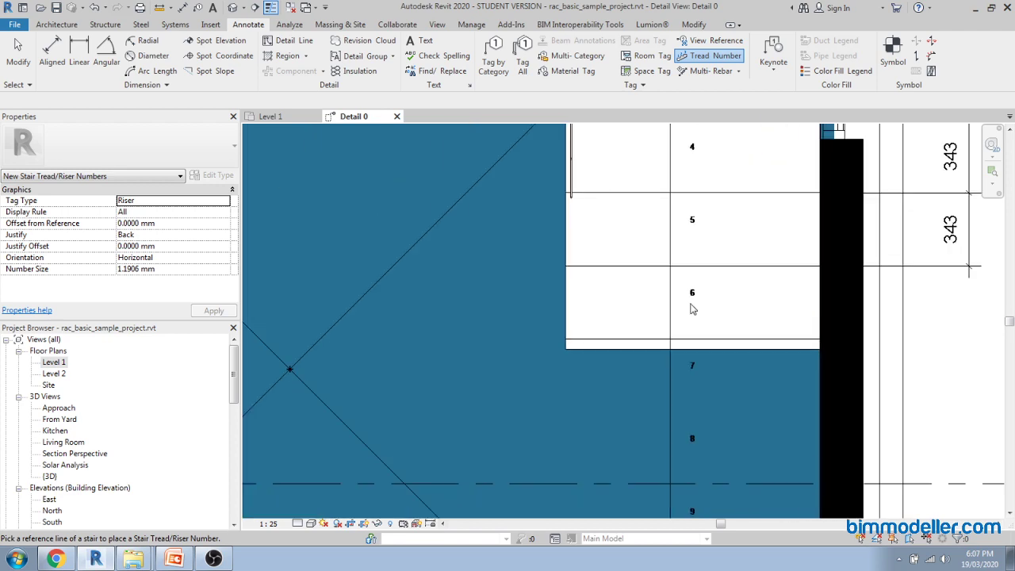
scroll(694, 305, down, 2)
middle_drag(691, 290, 702, 320)
scroll(710, 264, down, 2)
scroll(643, 230, down, 5)
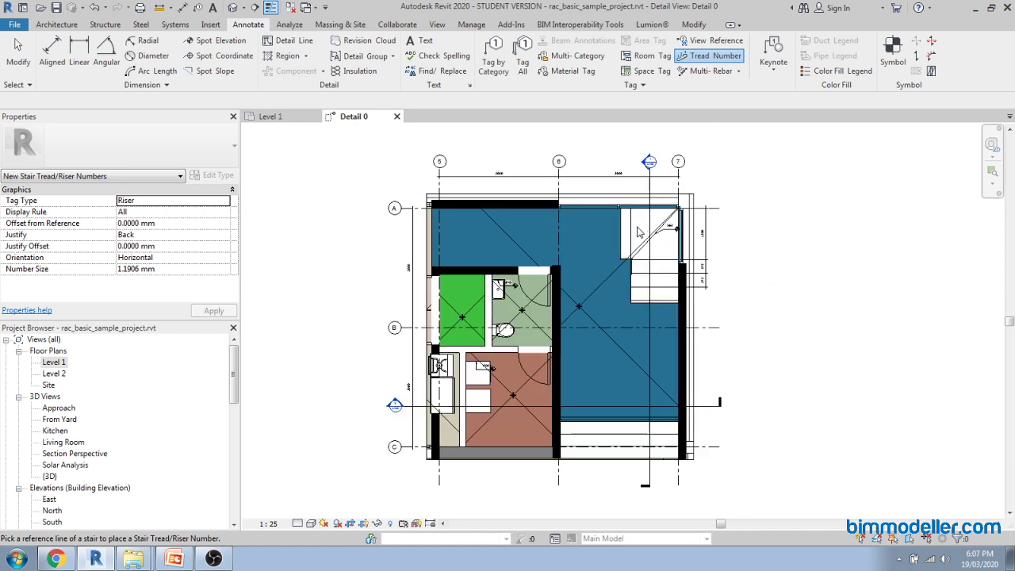
key(Escape)
key(Escape)
Try a 1:50 scale on the detail view and revert it to 1:25.
scroll(639, 262, up, 3)
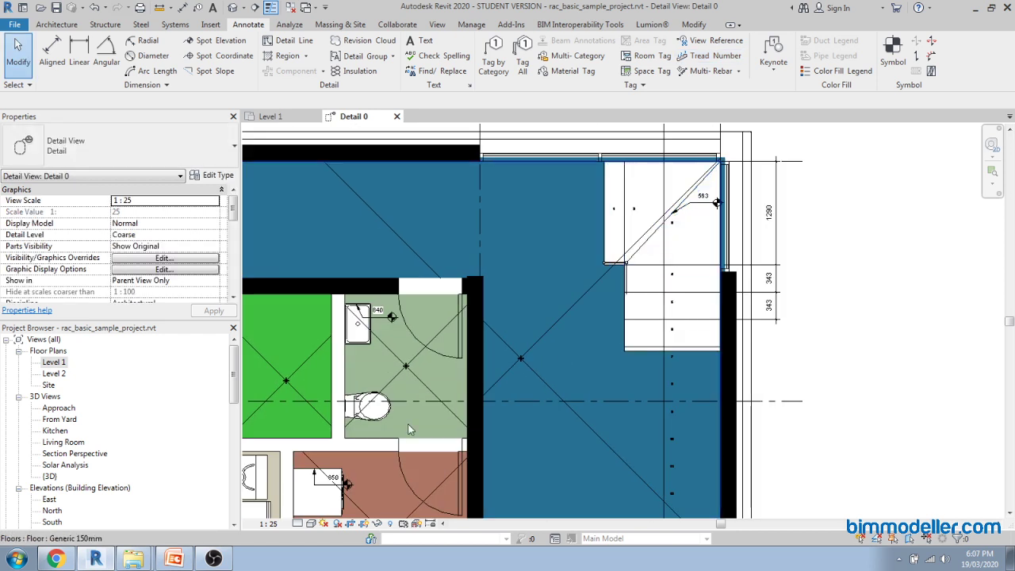
click(268, 523)
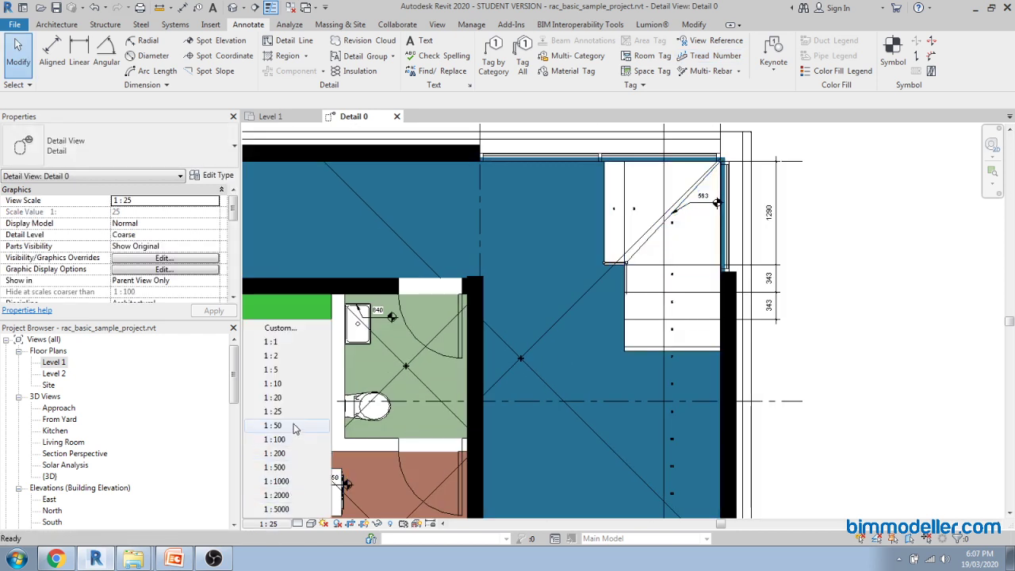
click(294, 428)
scroll(628, 356, down, 3)
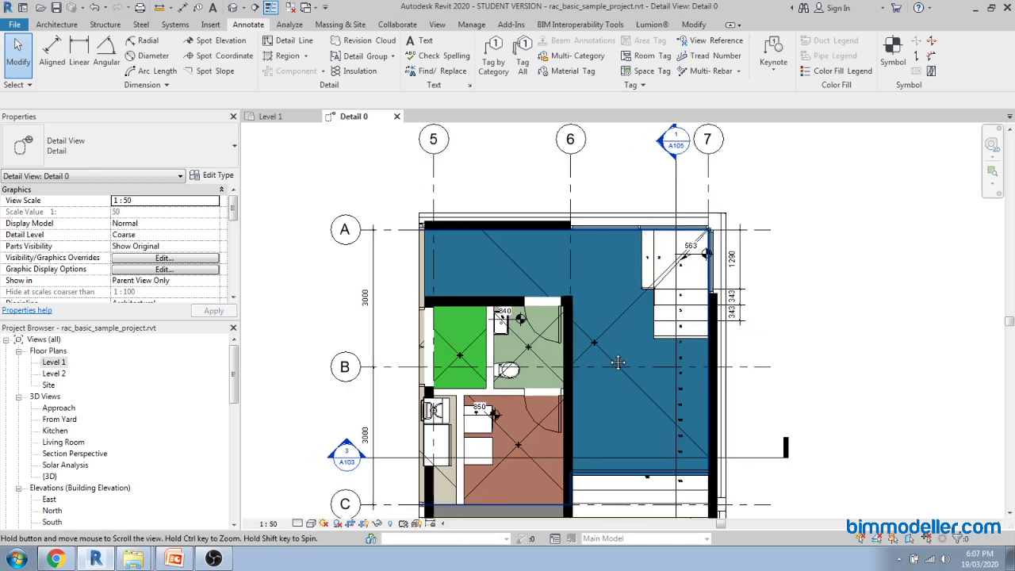
scroll(491, 434, up, 2)
scroll(746, 206, up, 2)
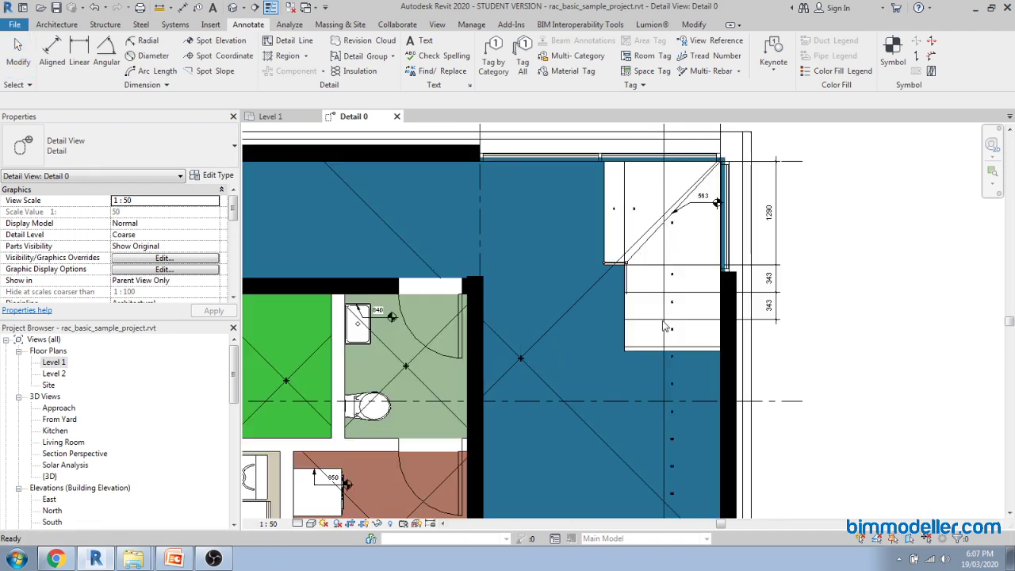
scroll(719, 273, up, 5)
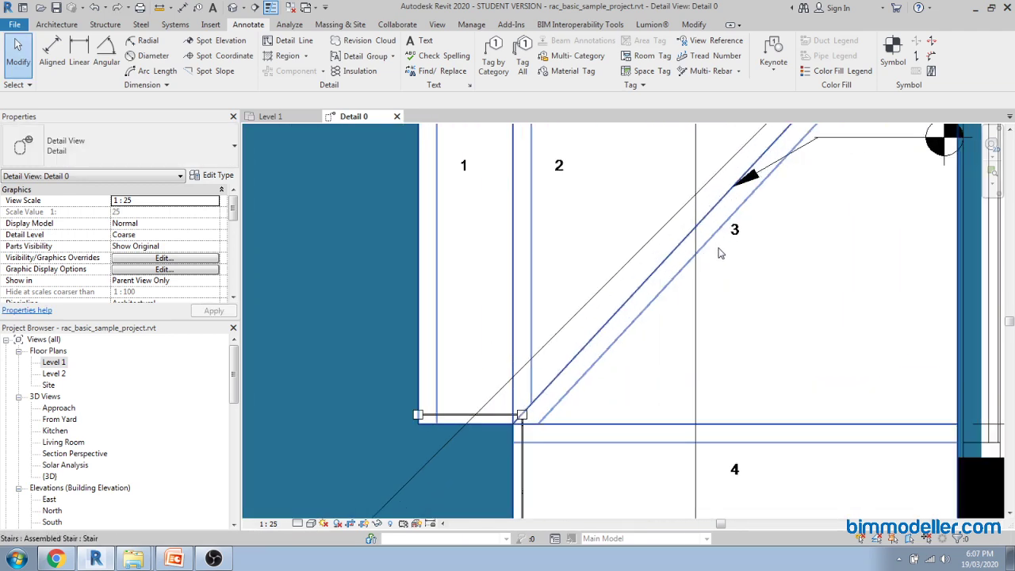
scroll(718, 252, down, 5)
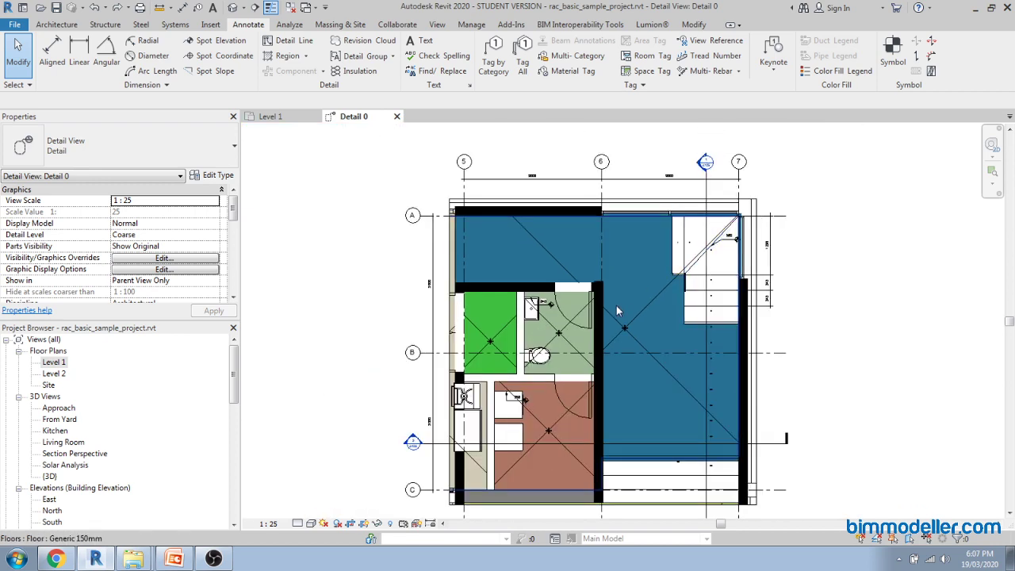
middle_drag(608, 359, 572, 347)
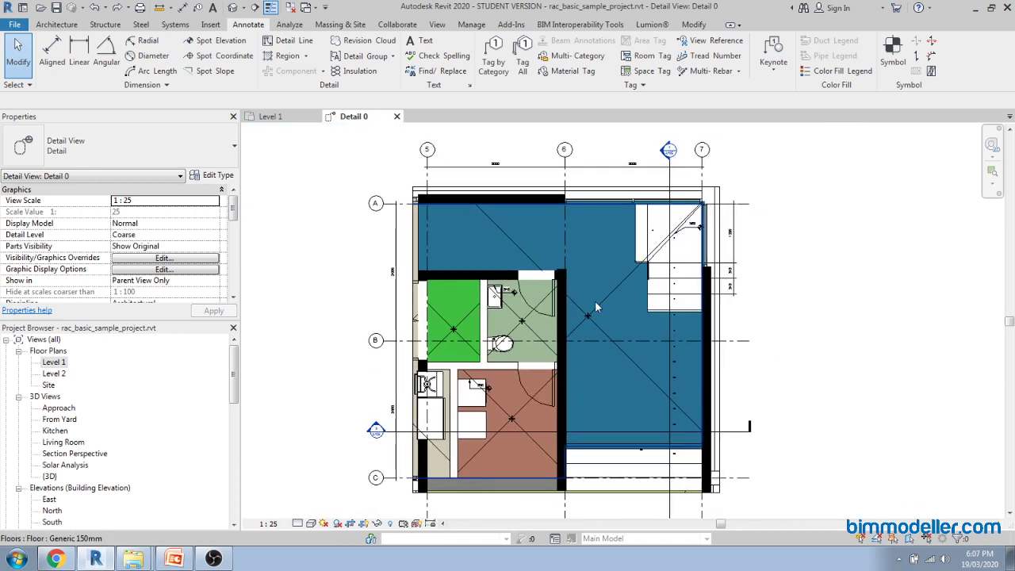
Place a horizontal room tag without a leader at the centre of the Hall and end the command.
click(492, 68)
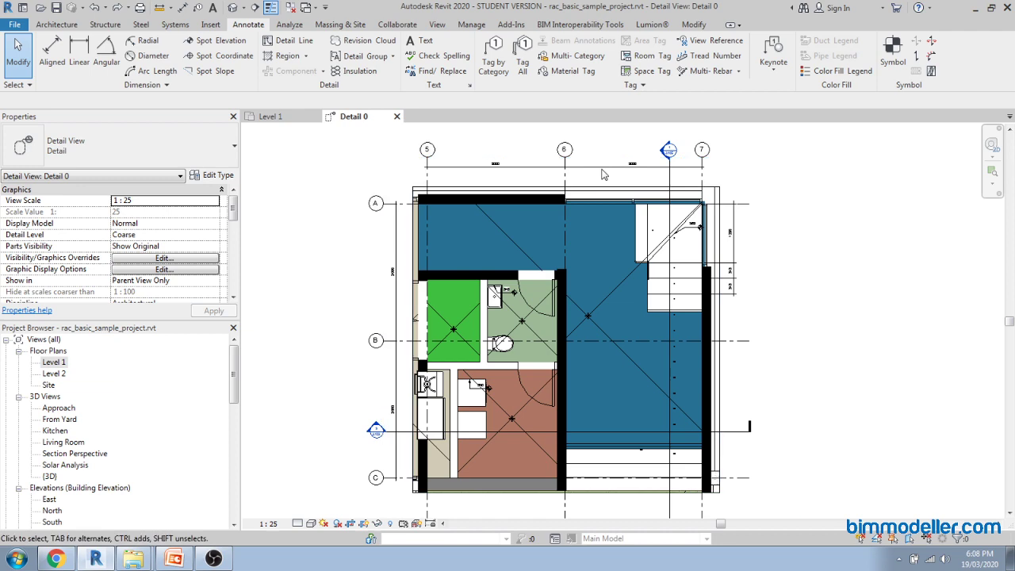
click(639, 56)
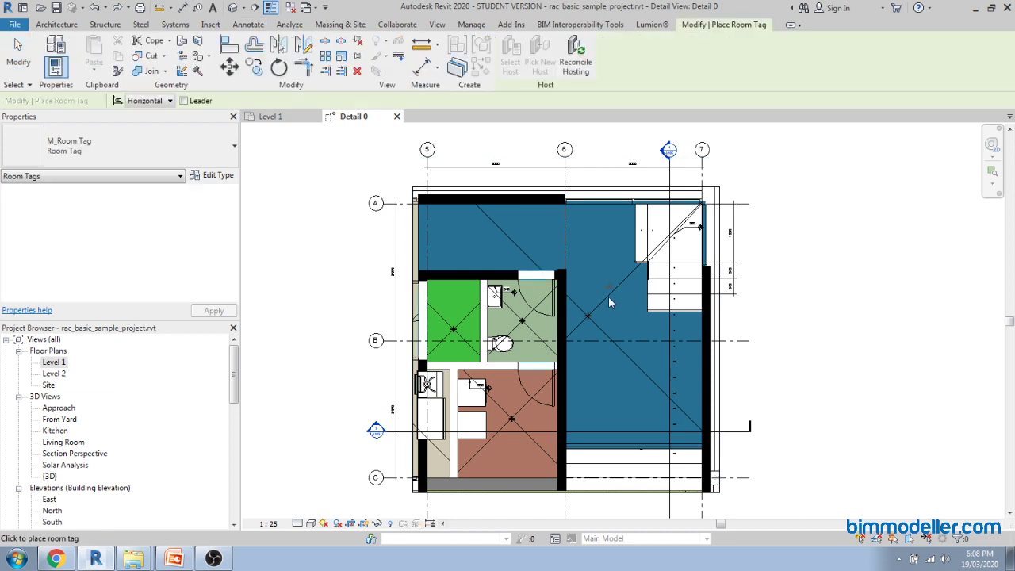
scroll(588, 317, up, 5)
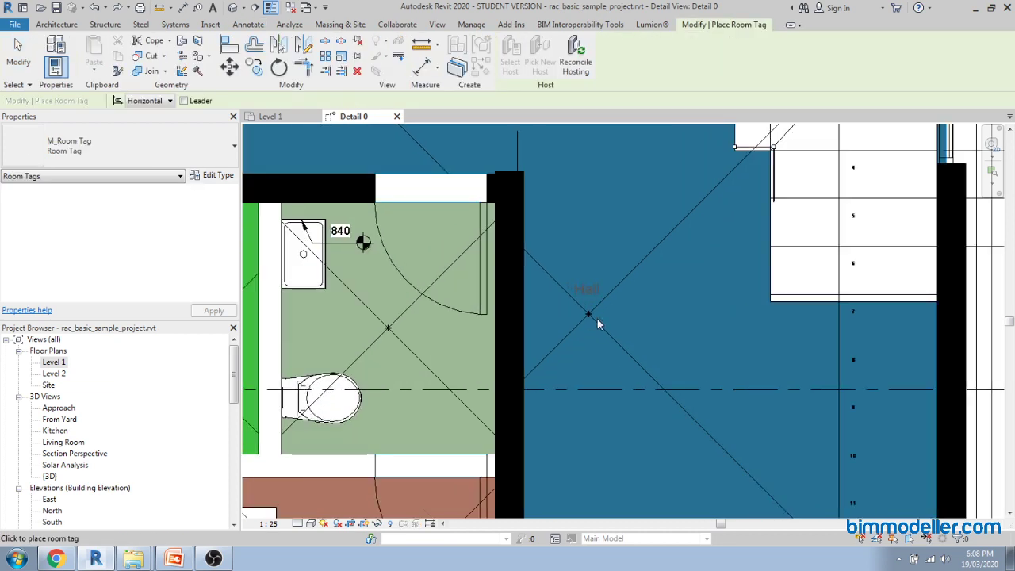
click(591, 313)
scroll(648, 340, down, 4)
scroll(545, 319, up, 3)
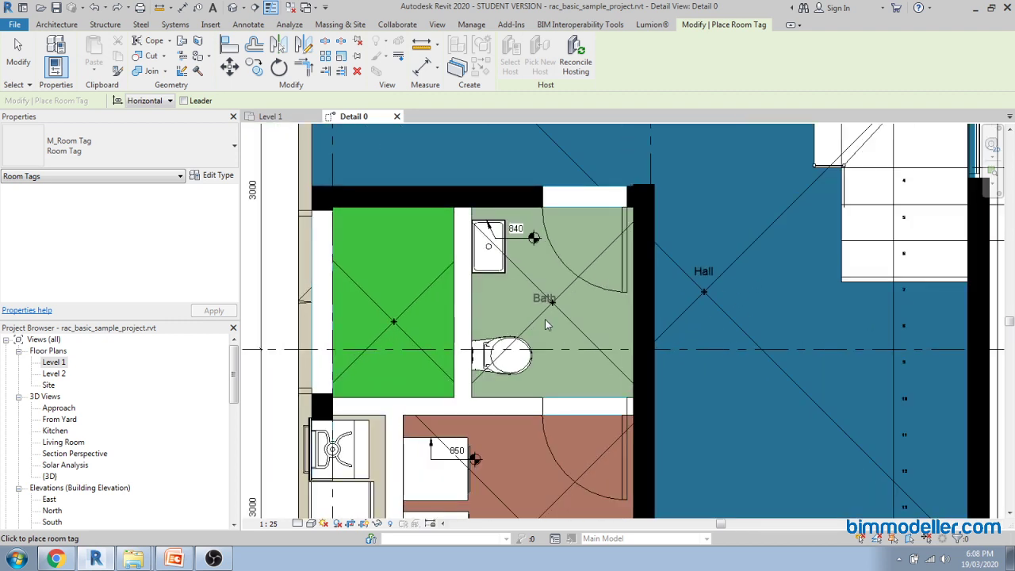
key(Escape)
key(Escape)
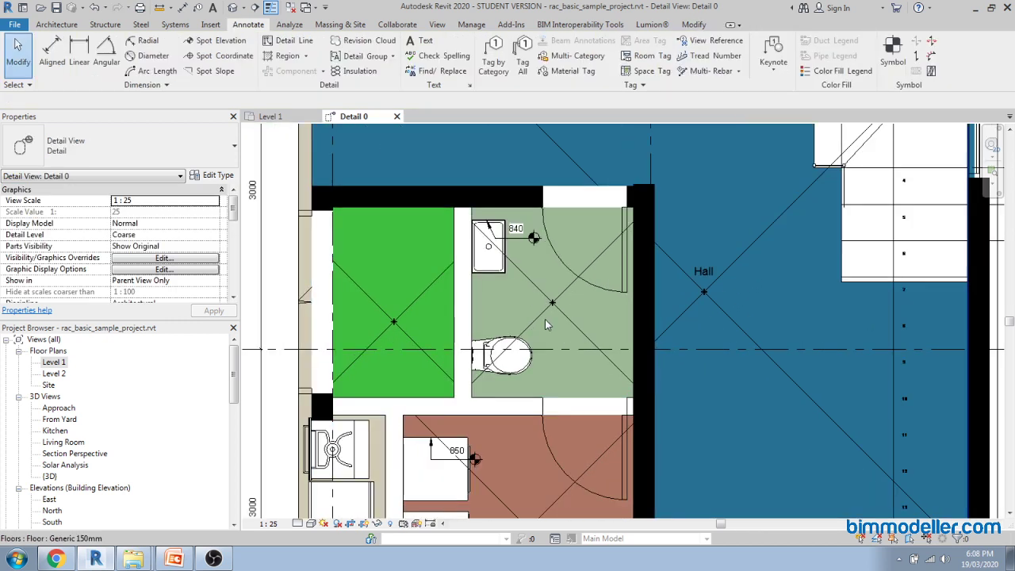
Tag all remaining untagged rooms in the current view with M_Room Tag, without leaders.
click(523, 64)
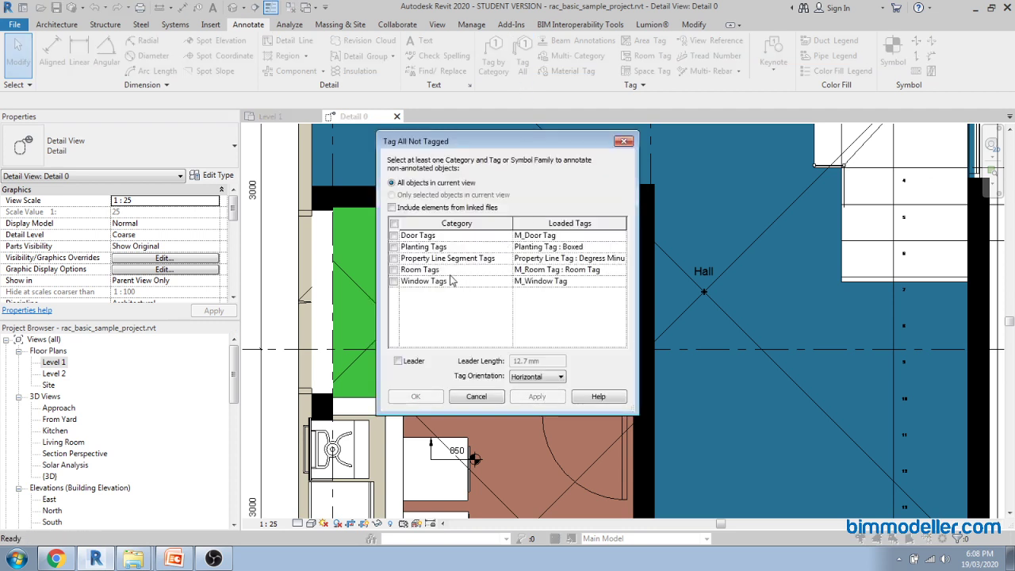
click(394, 271)
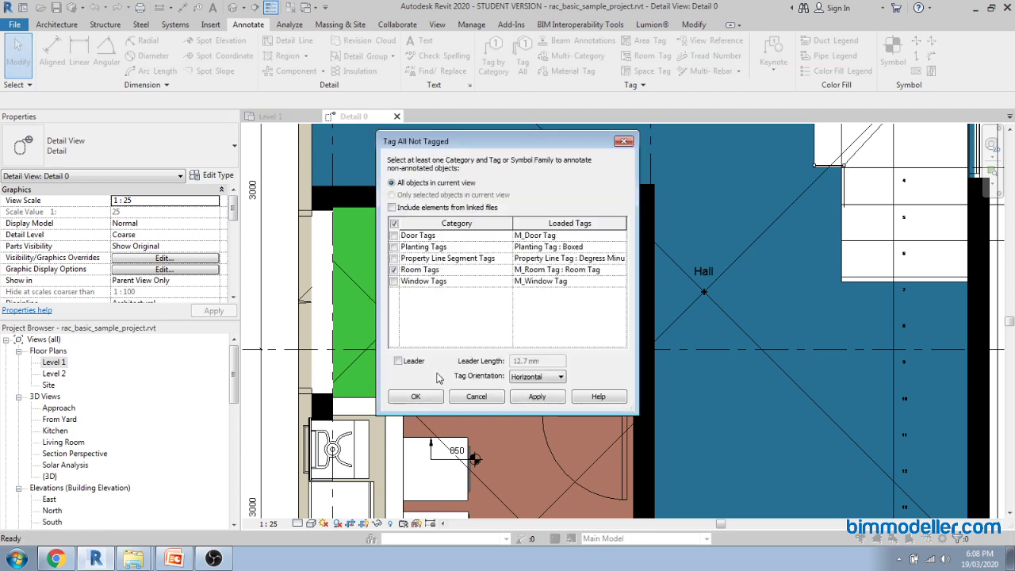
click(417, 397)
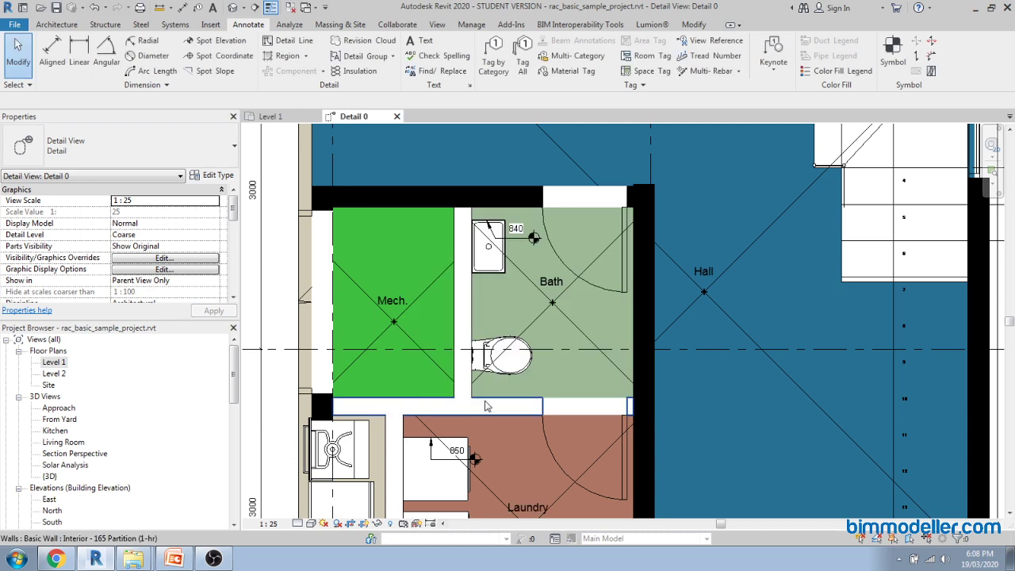
Examine the room tags and other annotations across the detail plan.
scroll(499, 336, down, 1)
scroll(471, 315, down, 3)
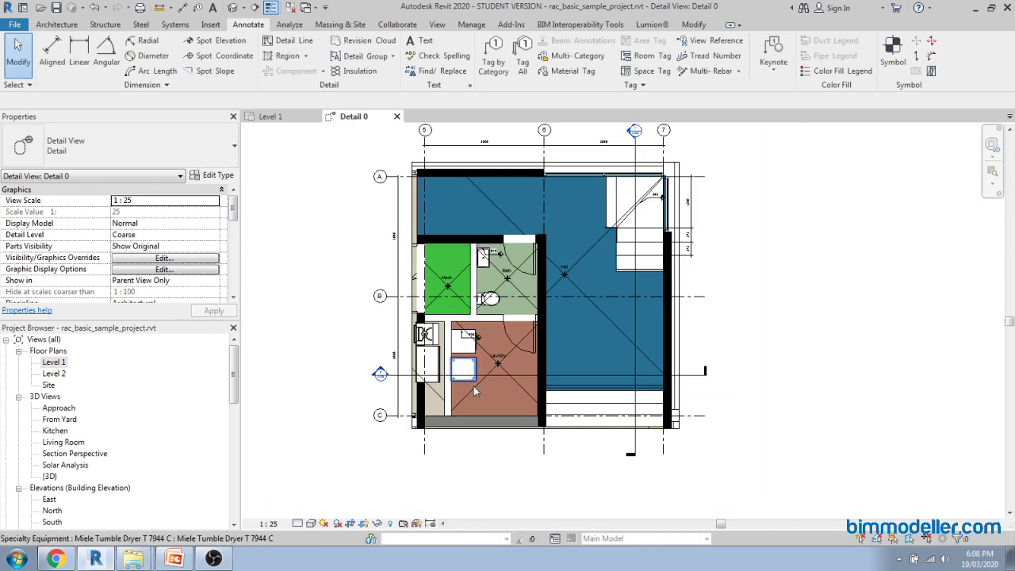
scroll(474, 384, up, 3)
scroll(452, 361, down, 2)
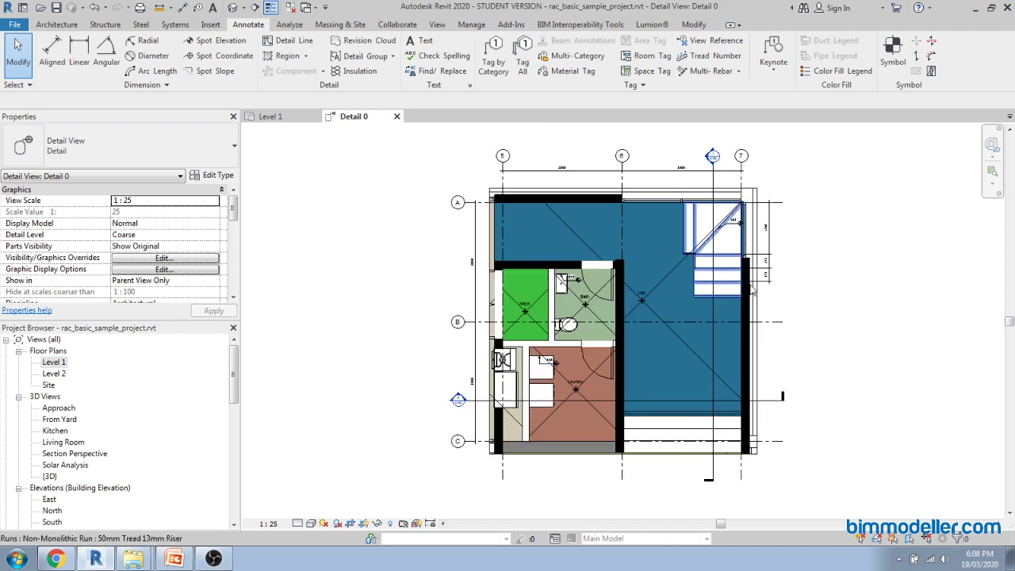
scroll(659, 253, up, 1)
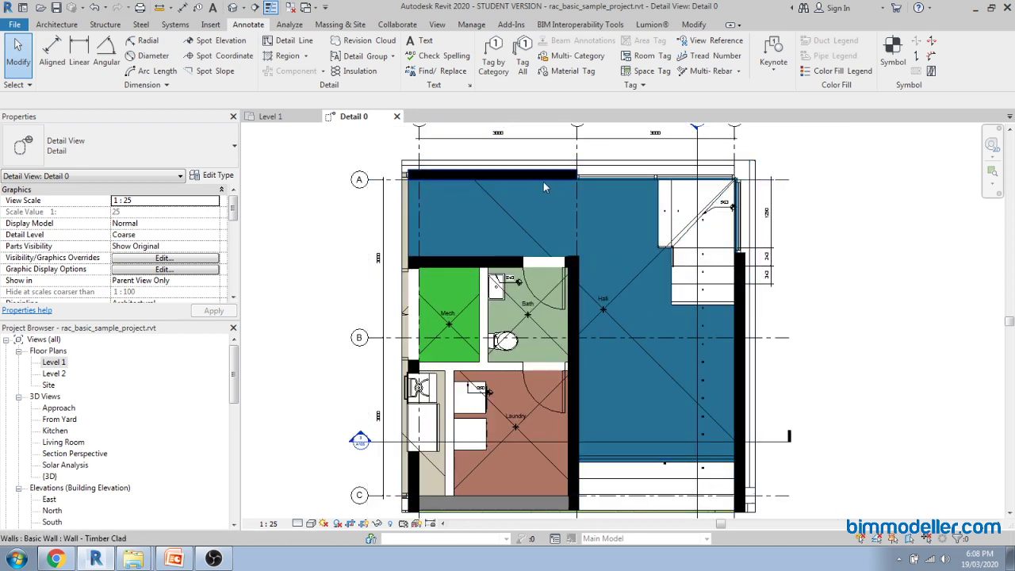
middle_drag(556, 222, 504, 218)
scroll(505, 218, up, 1)
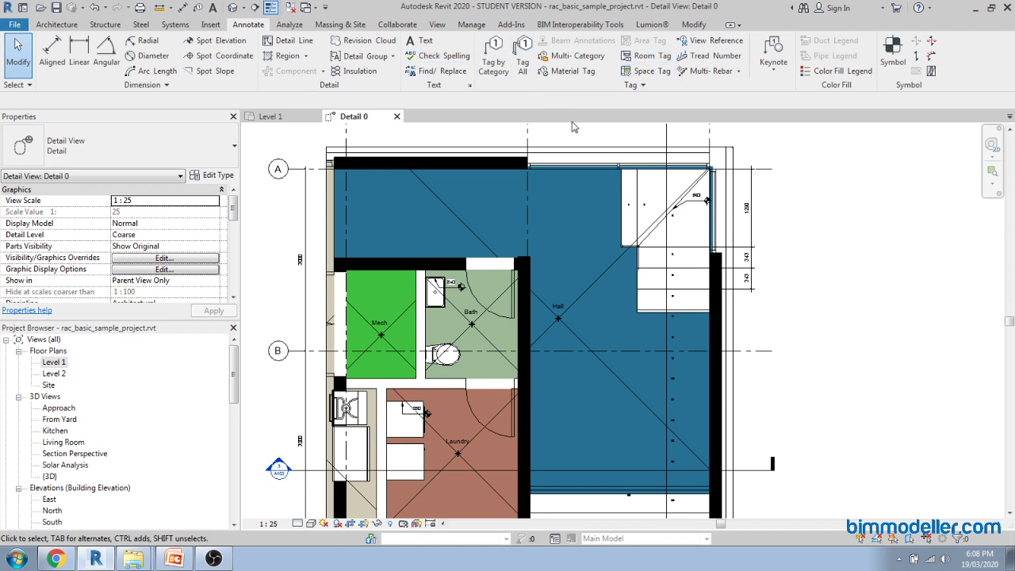
middle_drag(561, 261, 583, 278)
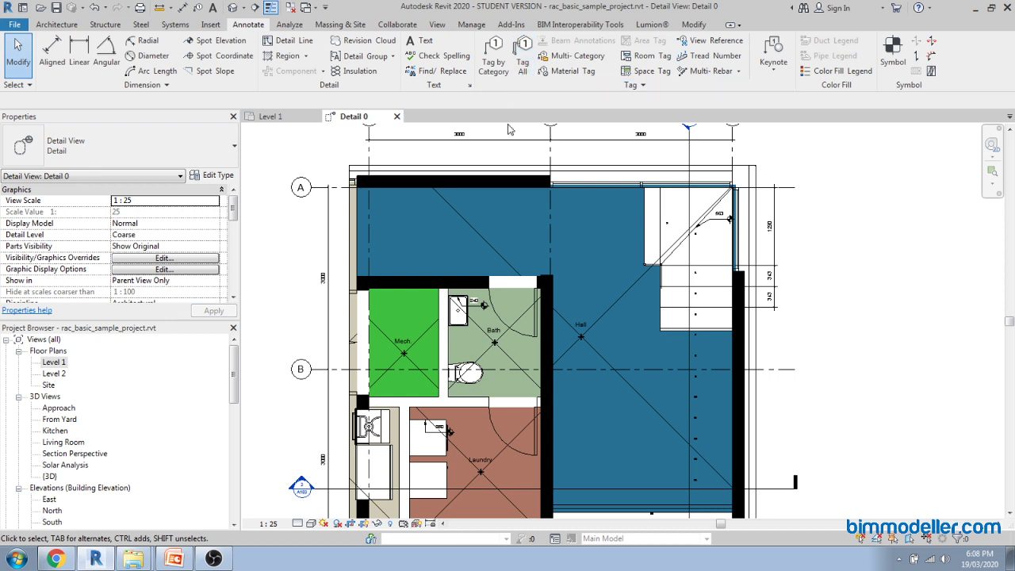
middle_drag(564, 229, 568, 262)
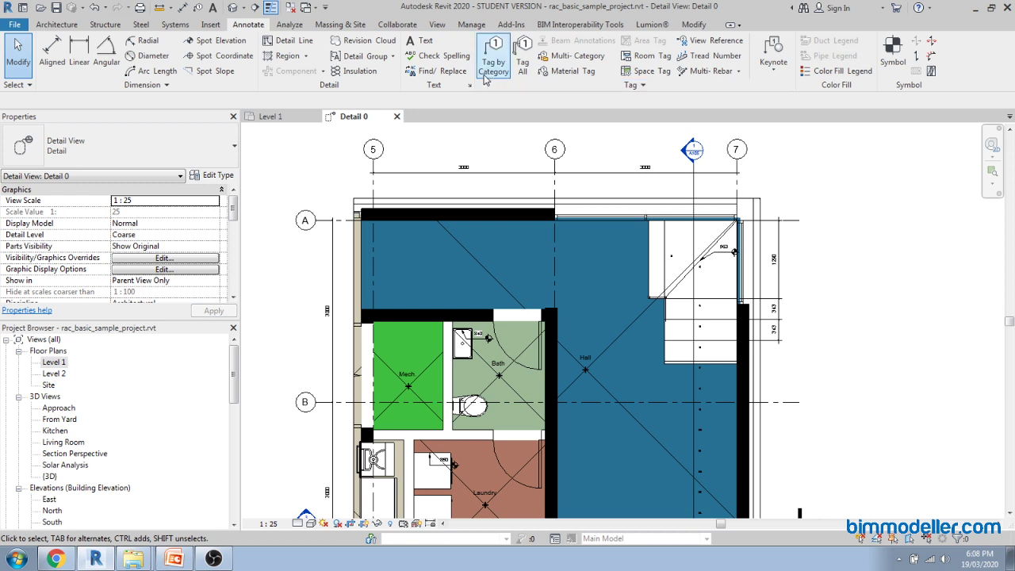
scroll(535, 87, up, 2)
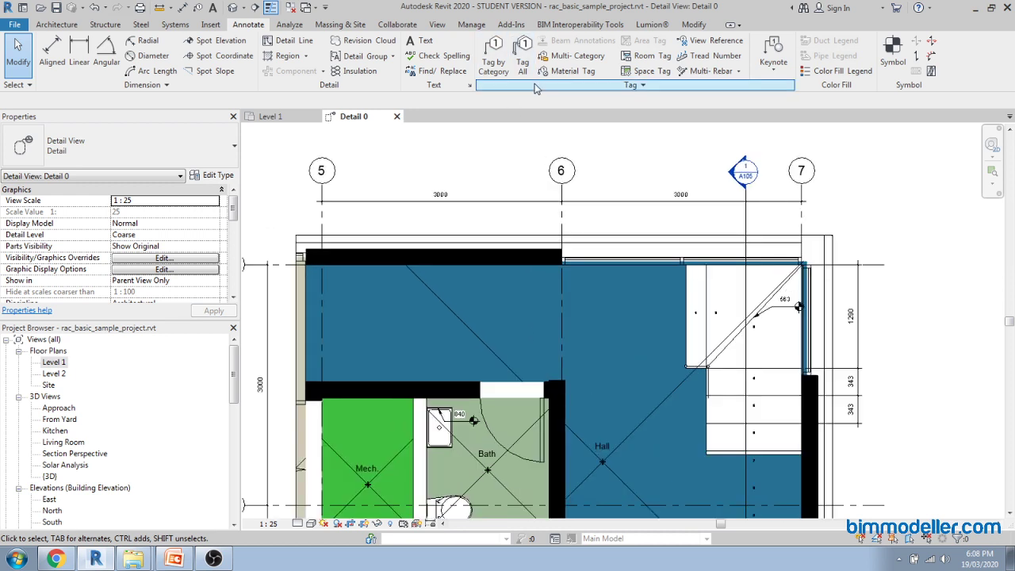
Start tagging by category on the partition wall between Mech. and Bath and agree to load a wall tag family.
click(497, 70)
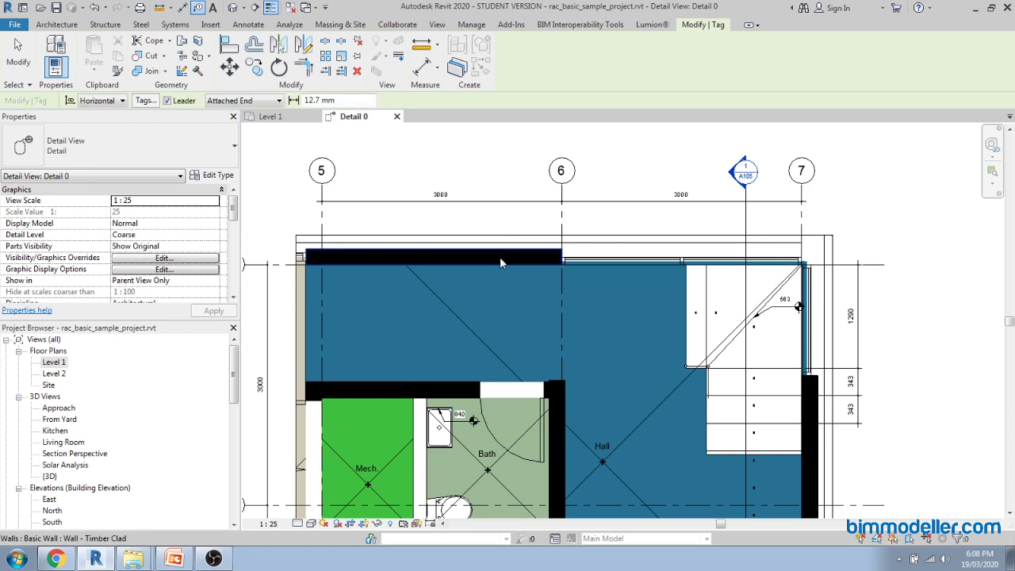
scroll(500, 263, down, 3)
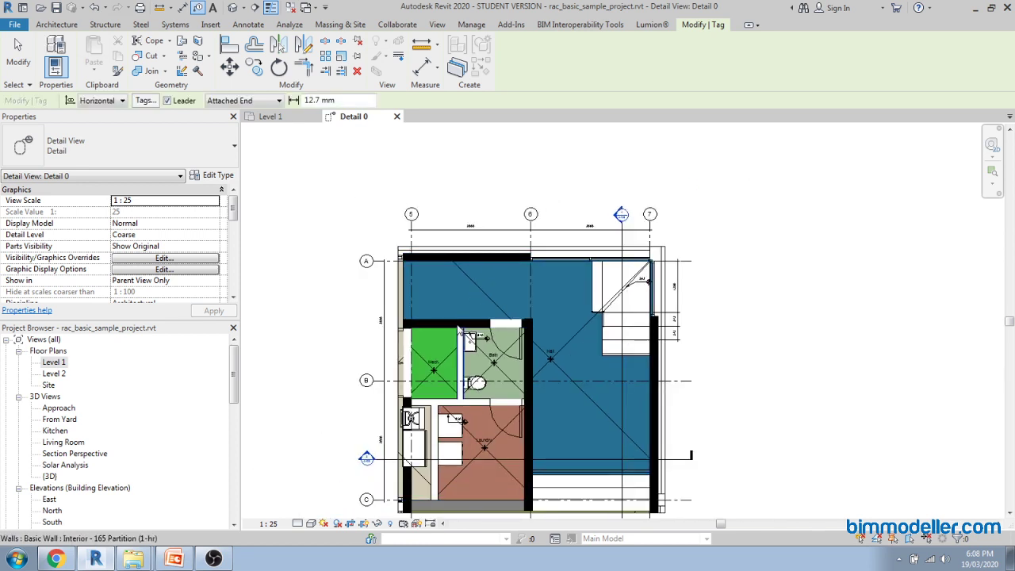
scroll(462, 368, up, 3)
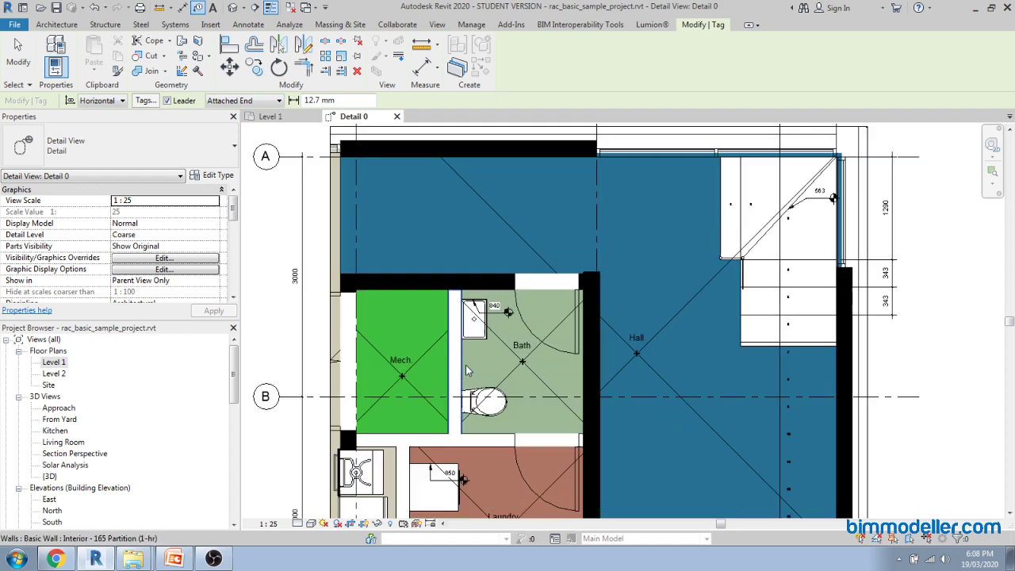
middle_drag(556, 347, 528, 261)
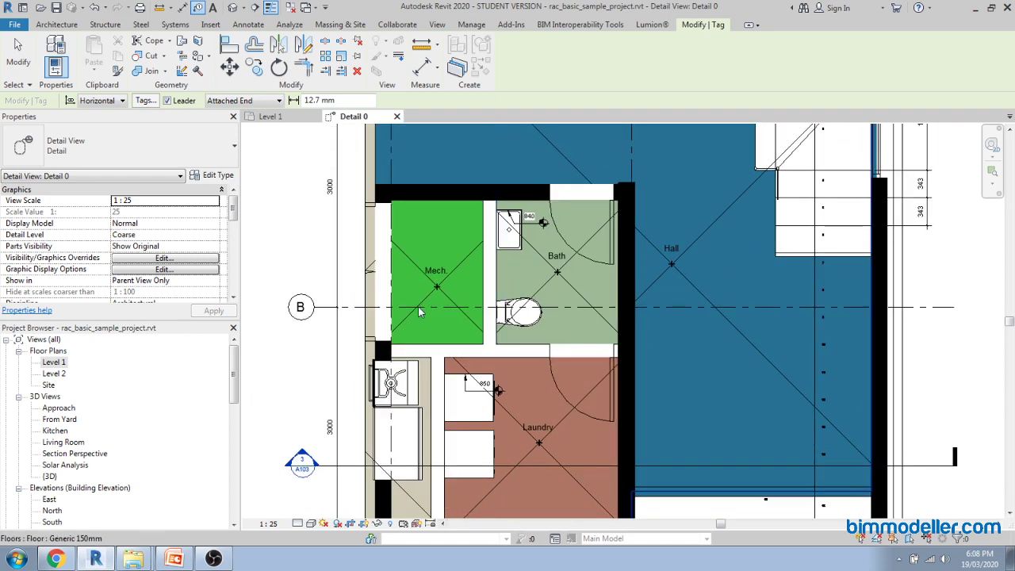
click(488, 301)
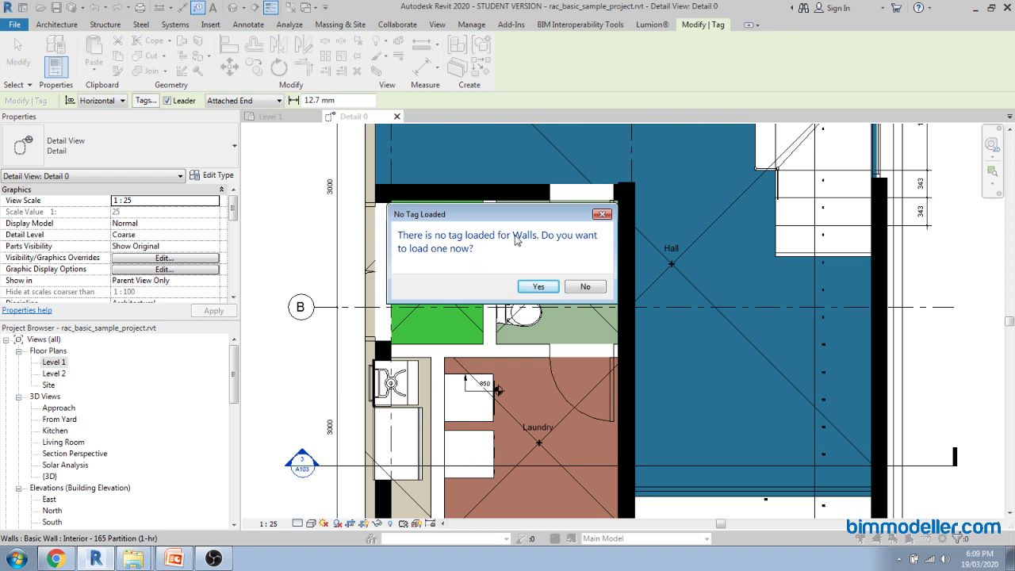
click(537, 286)
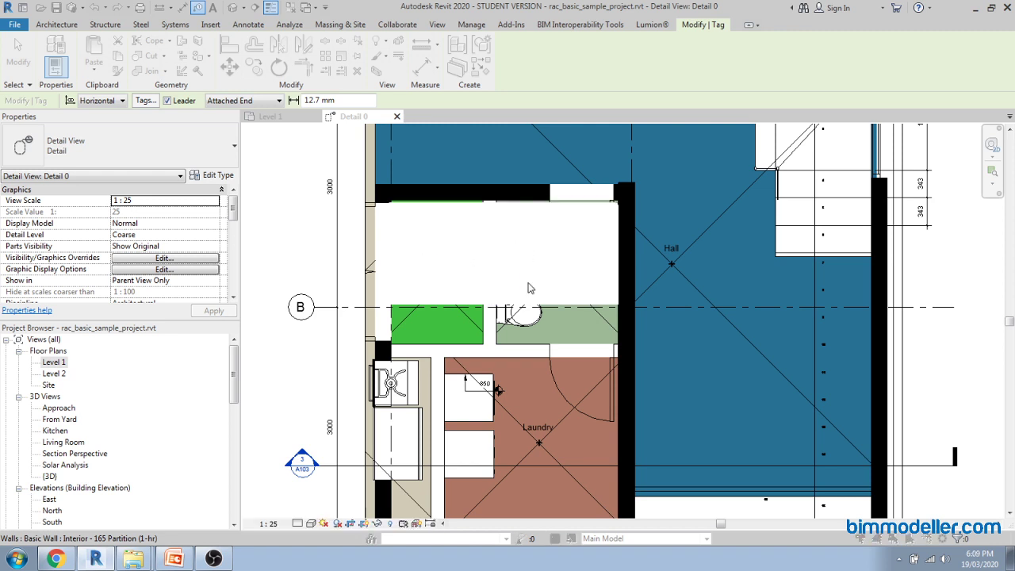
Load M_Wall Tag.rfa from the Architectural annotations folder of the US Metric library.
click(410, 273)
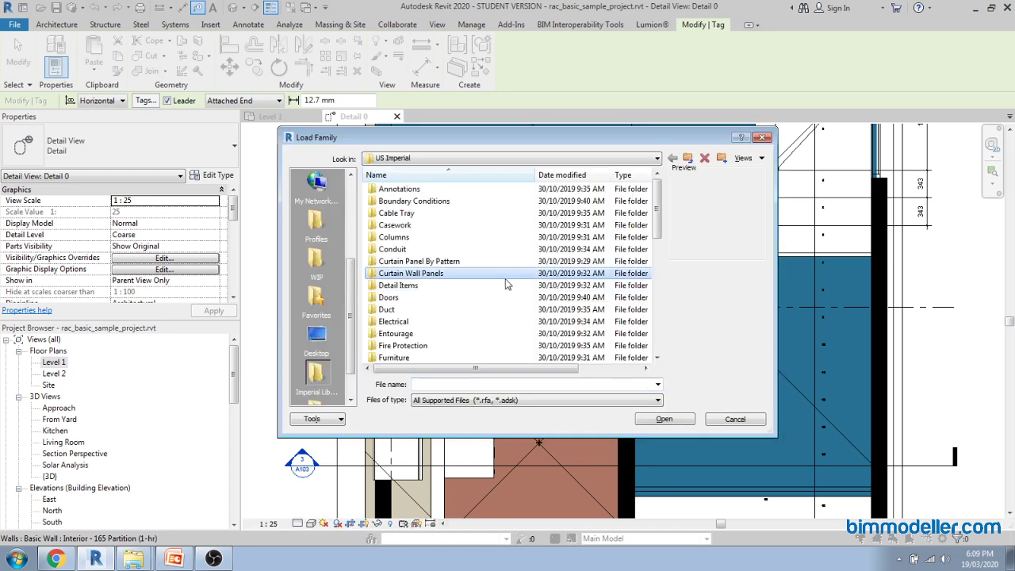
click(426, 189)
click(413, 160)
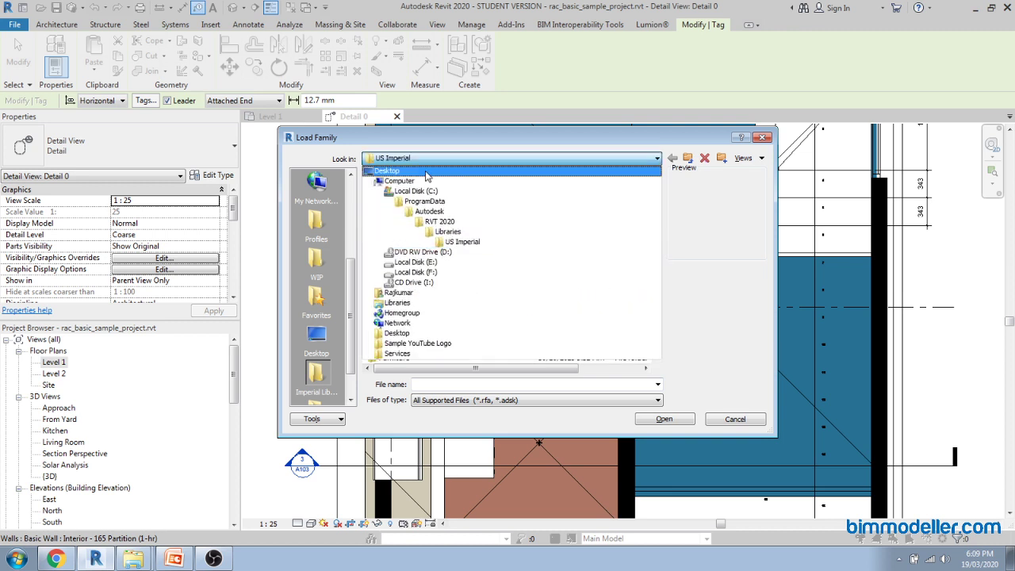
click(449, 232)
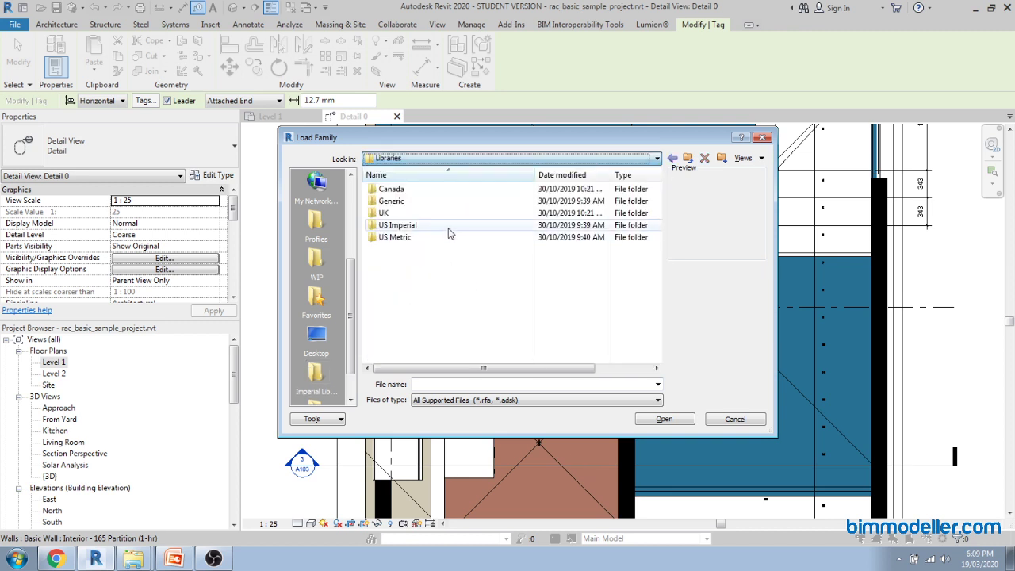
click(416, 238)
double_click(417, 238)
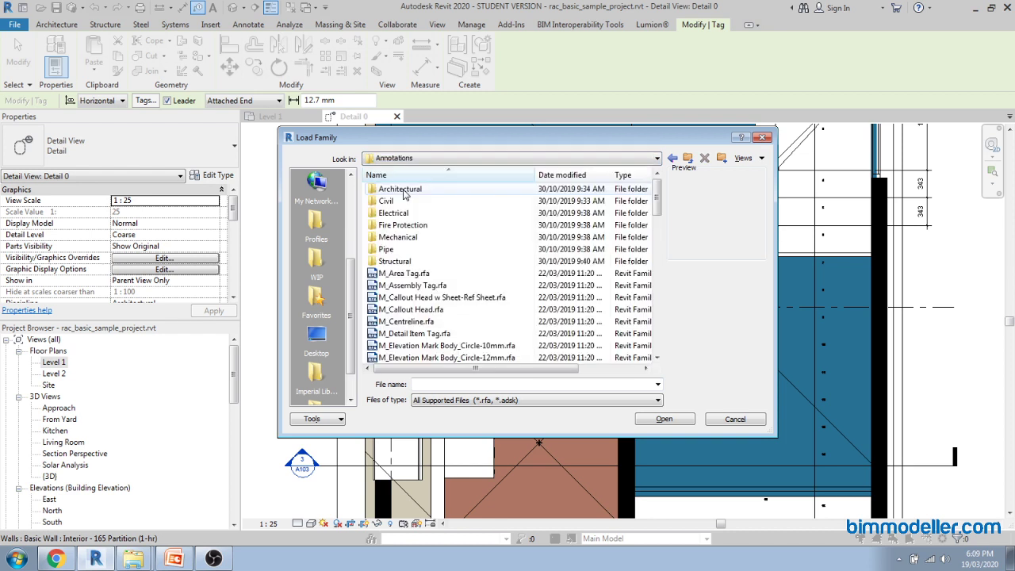
click(404, 192)
double_click(416, 192)
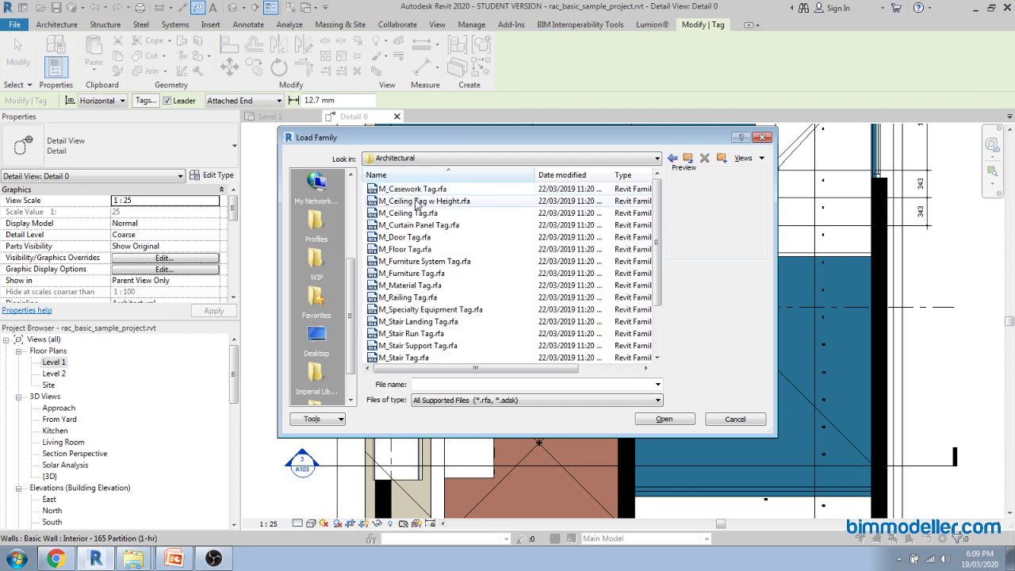
click(418, 201)
scroll(421, 291, down, 2)
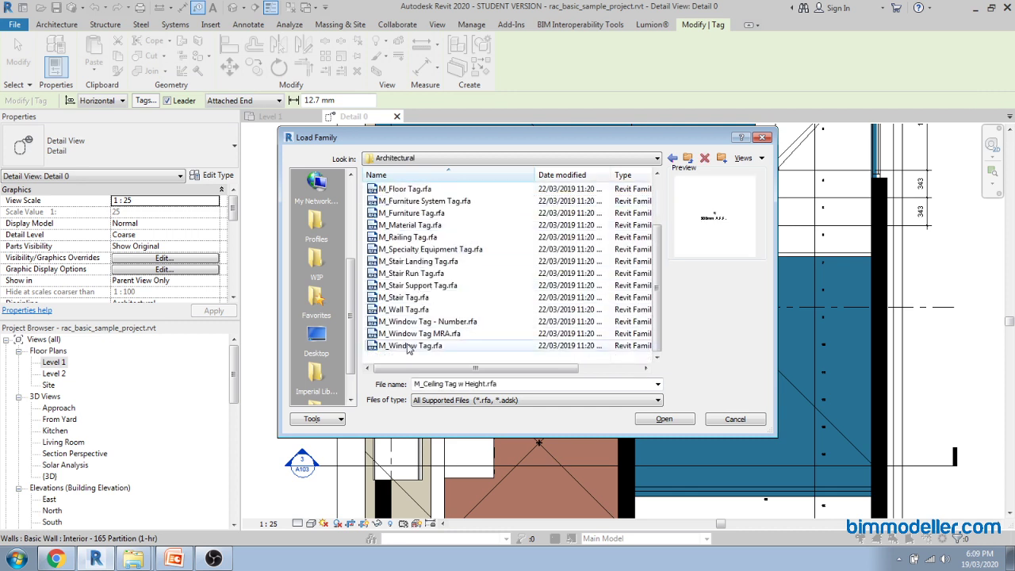
click(400, 311)
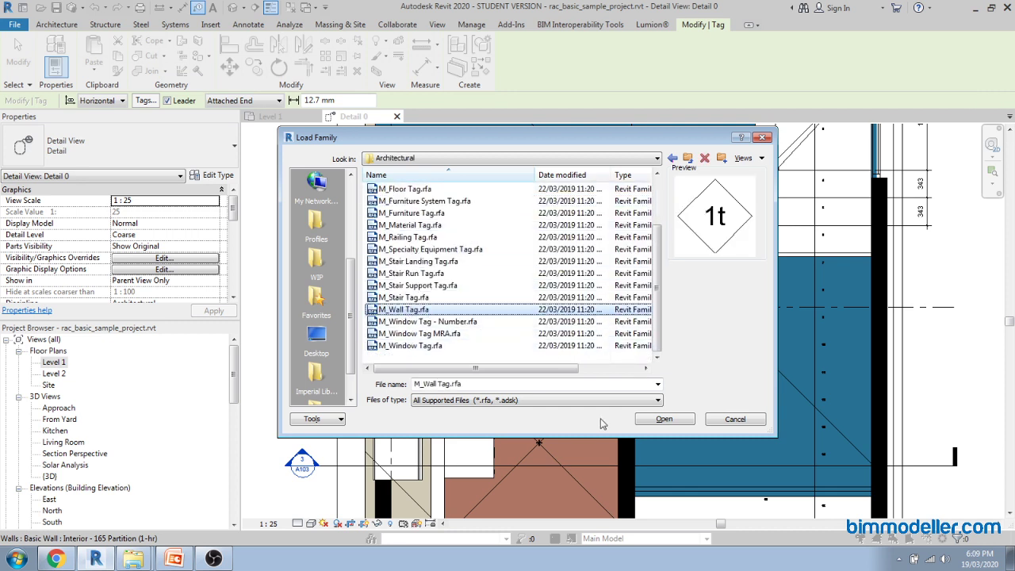
click(650, 420)
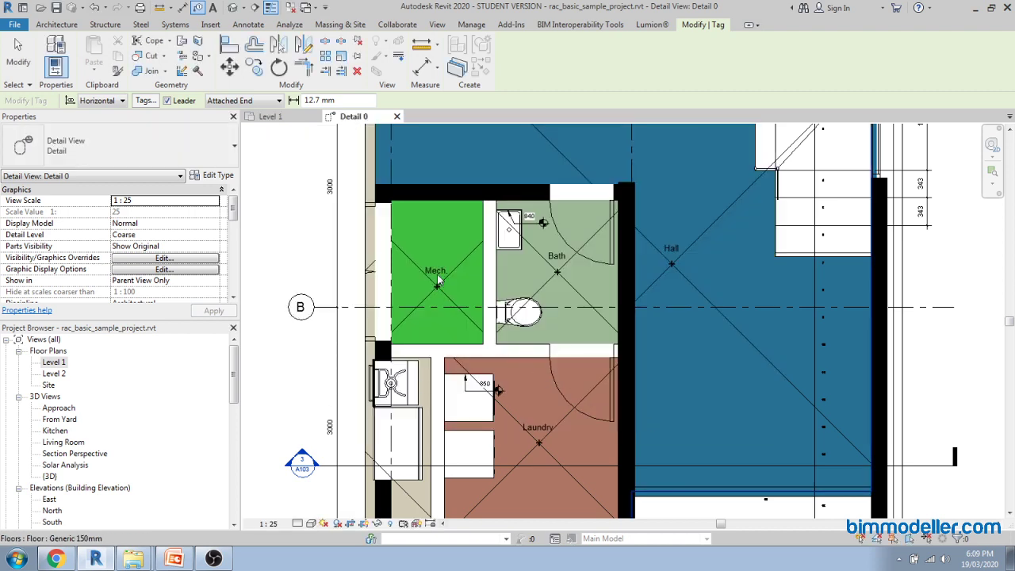
Tag the exterior wall along grid A between grids 5 and 6 with a horizontal wall tag and attached leader.
scroll(476, 269, up, 5)
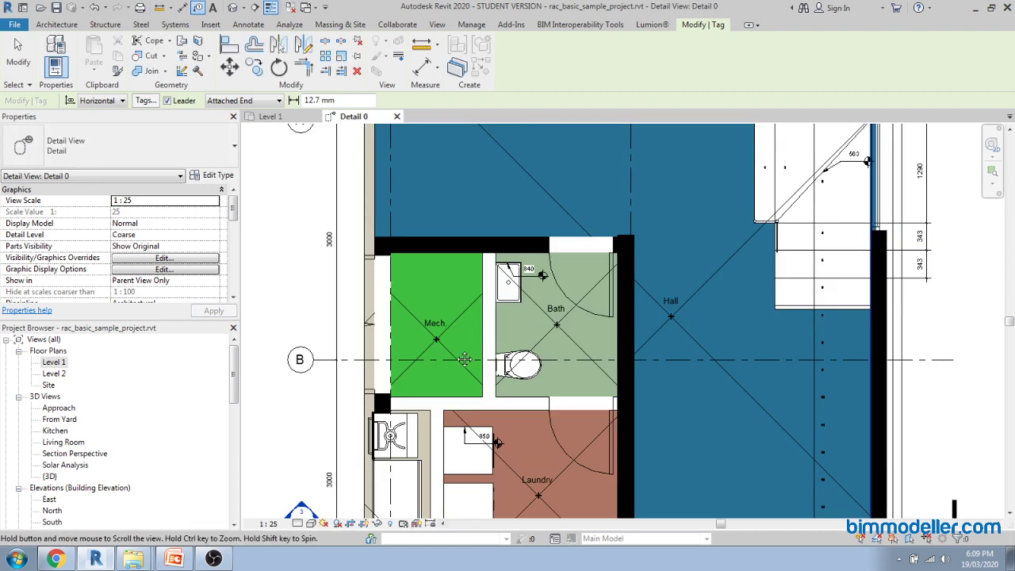
click(458, 230)
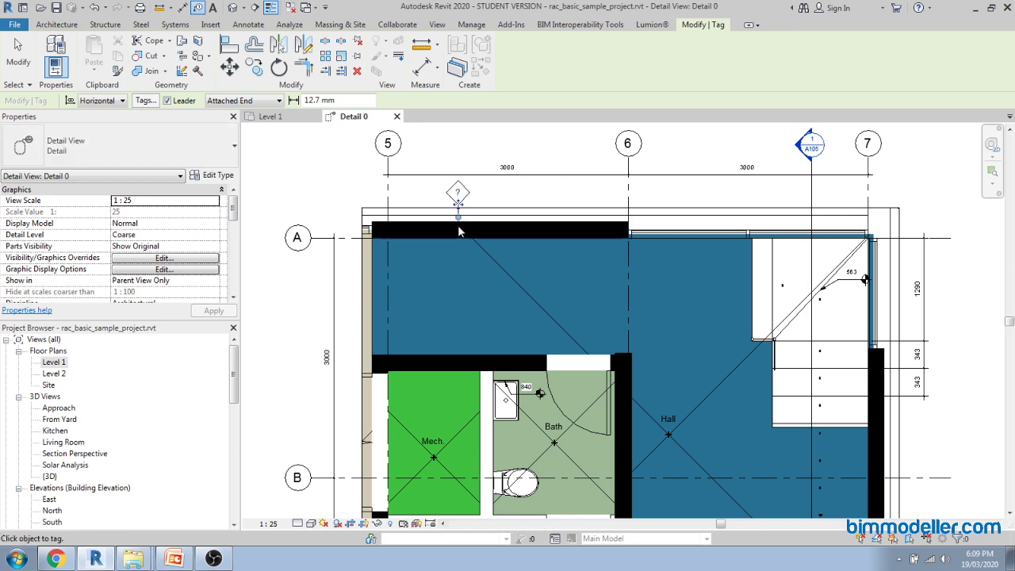
key(Escape)
key(Escape)
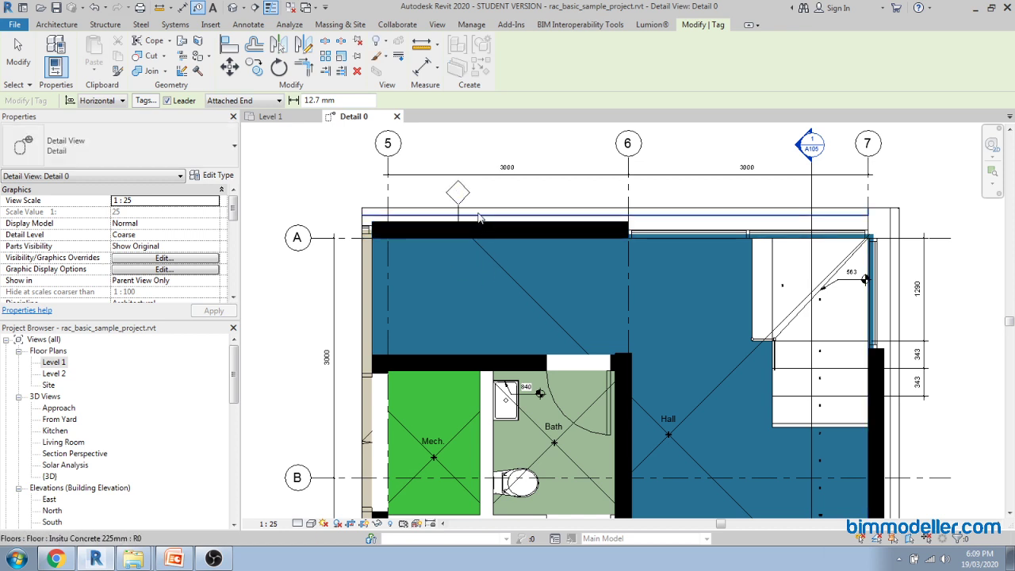
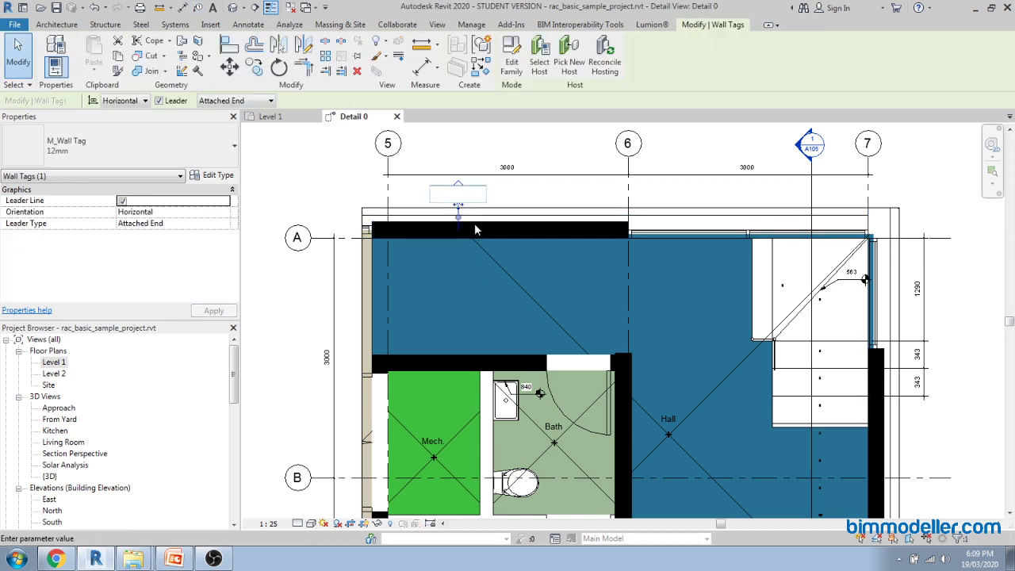
Set the new wall tag's value to 1 and accept the change to the wall's type parameter.
text(1)
key(Return)
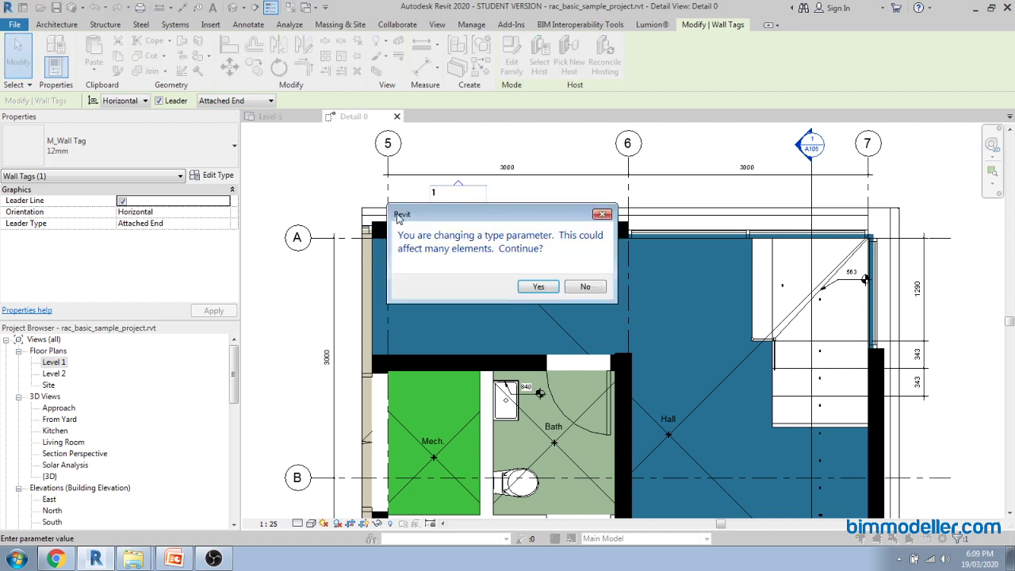
click(539, 286)
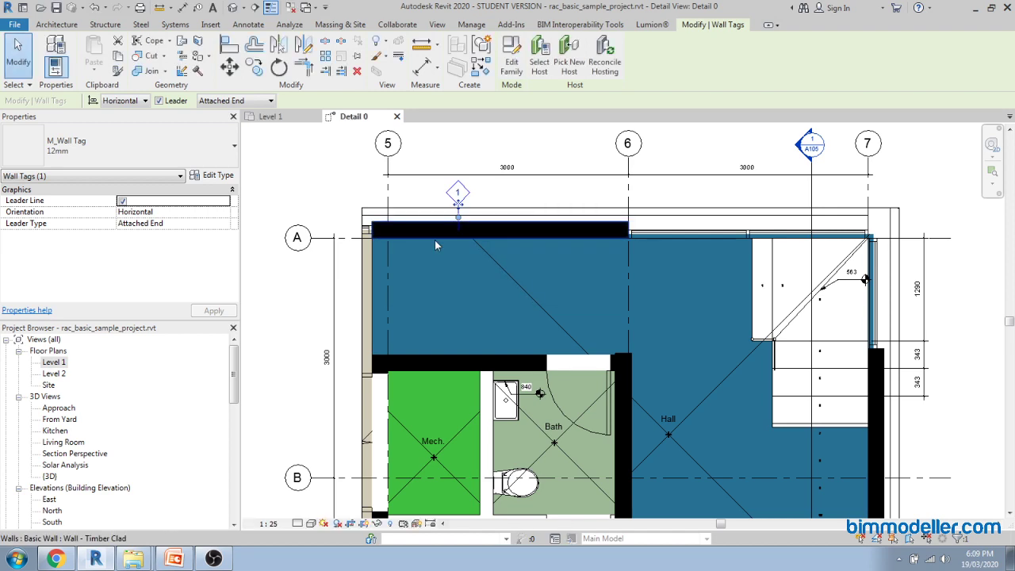
scroll(470, 227, down, 2)
key(Escape)
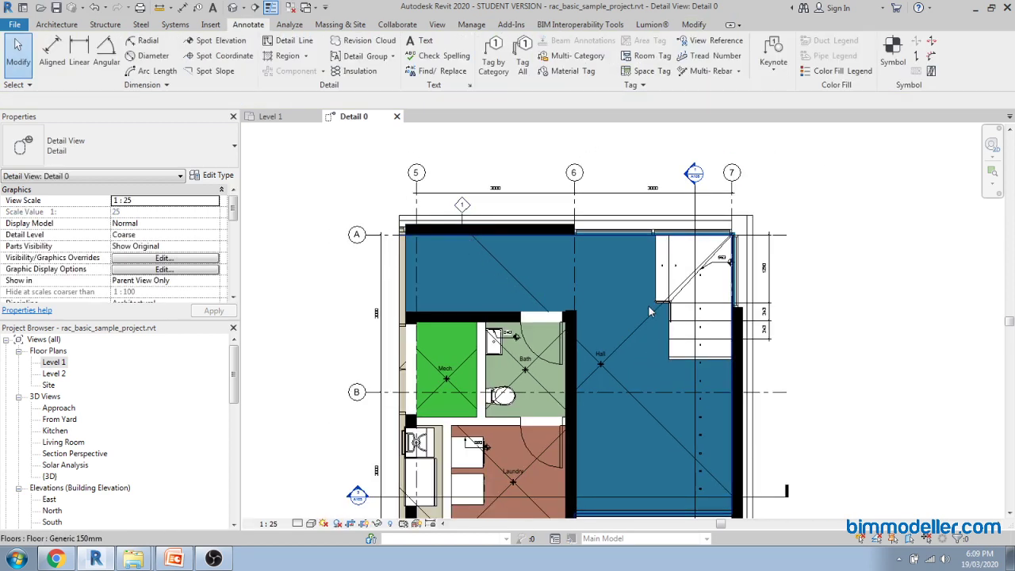
Tag the door between the Hall and the Bath by category without a leader, placing the tag in the door opening.
middle_drag(792, 389, 777, 327)
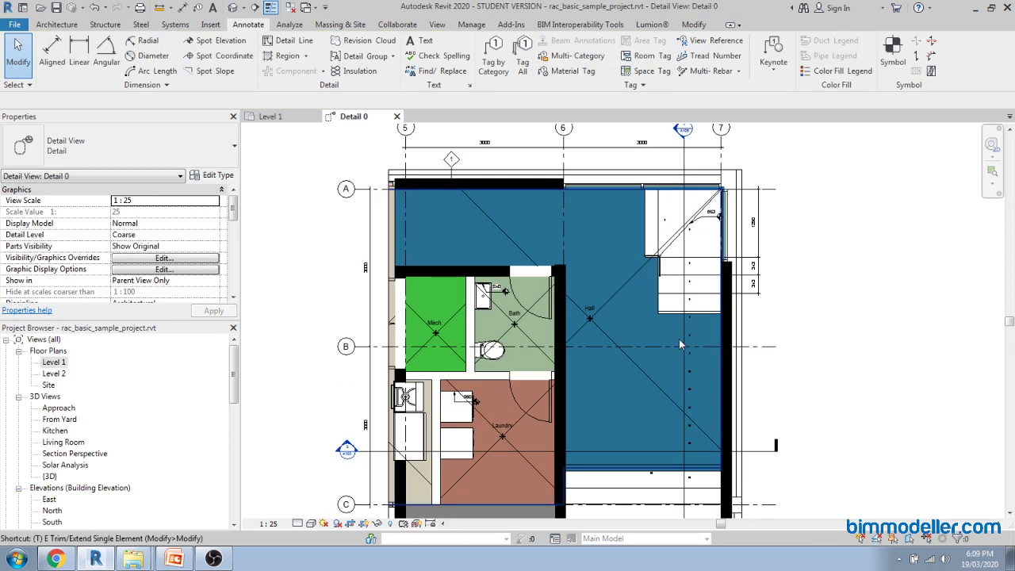
key(t)
key(g)
scroll(532, 318, up, 2)
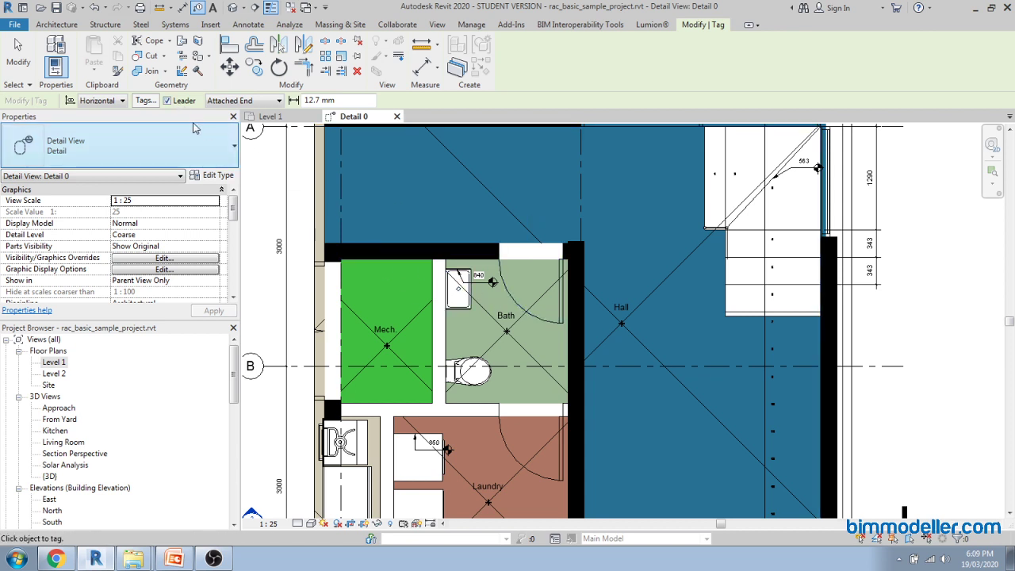
click(182, 101)
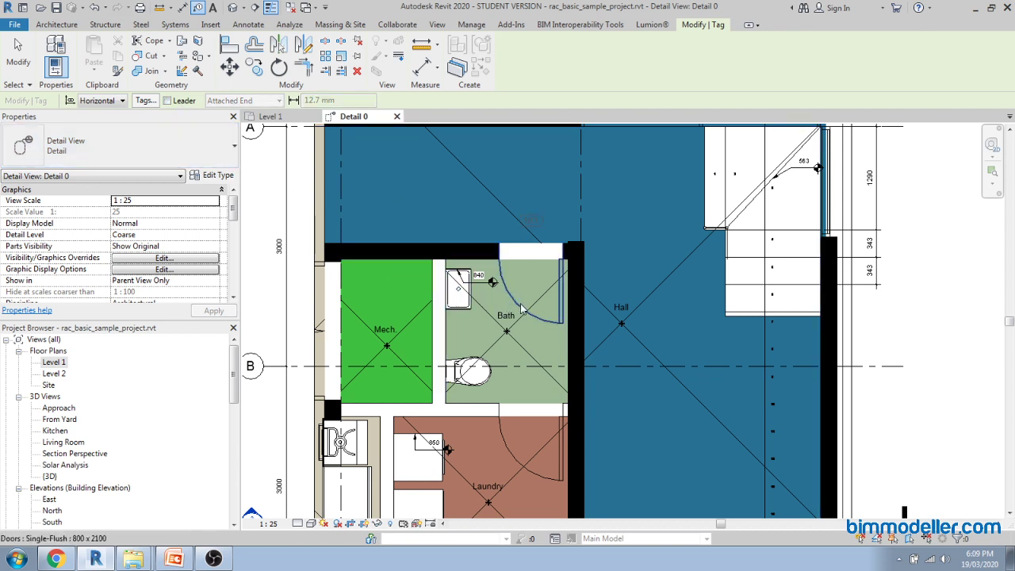
scroll(536, 240, up, 3)
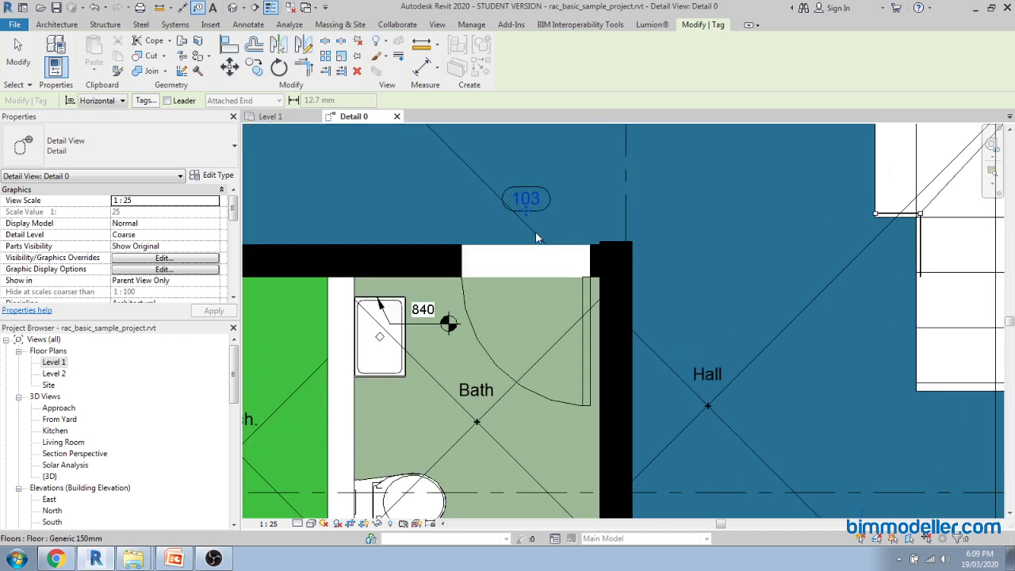
click(530, 260)
drag(530, 262, 530, 282)
Tag the door between the Bath and the Laundry without a leader, placing the tag in its opening.
scroll(508, 317, down, 4)
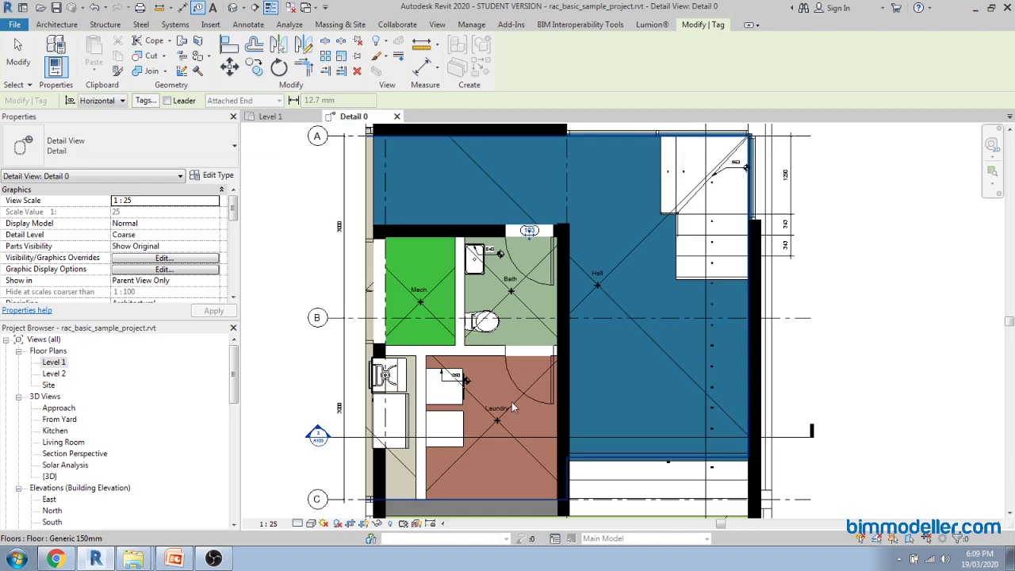
scroll(509, 376, up, 3)
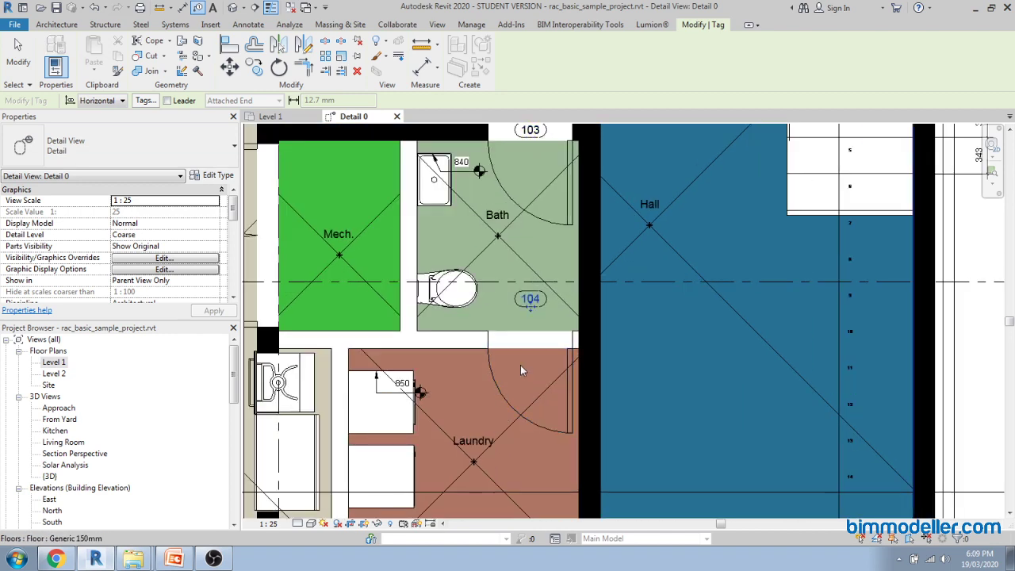
drag(529, 317, 535, 349)
Examine the detail plan's wall, door and room tags and the fixtures around the Laundry, Bath and Hall.
scroll(508, 342, down, 4)
scroll(494, 331, up, 5)
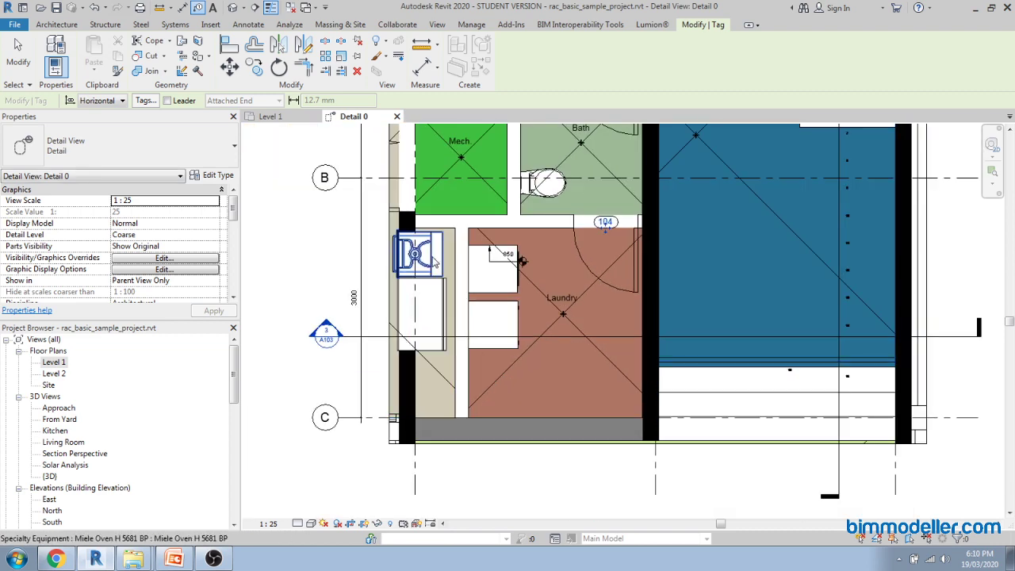
scroll(374, 381, down, 2)
scroll(440, 253, up, 4)
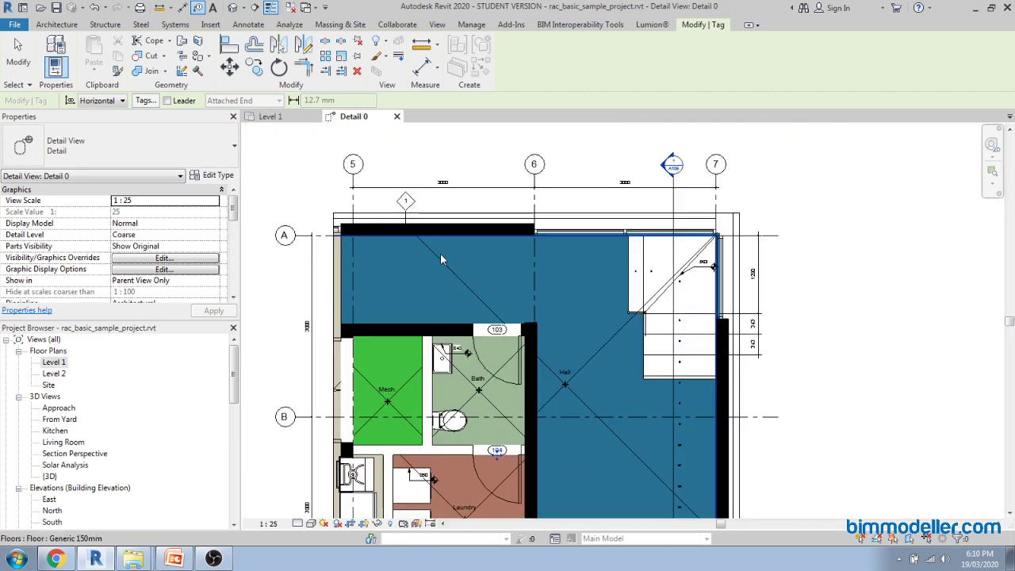
middle_drag(441, 253, 511, 225)
scroll(506, 215, down, 3)
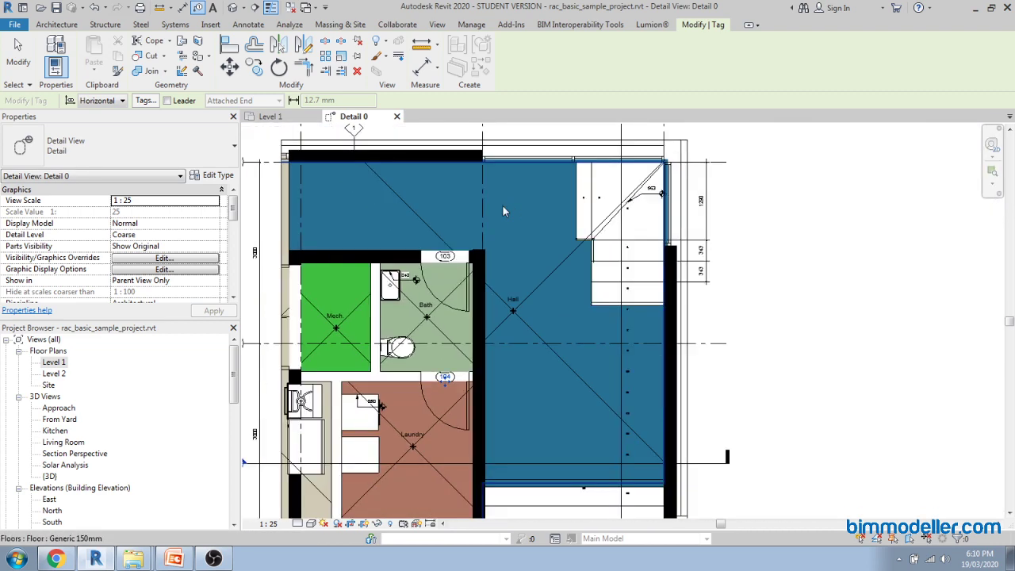
scroll(508, 308, up, 2)
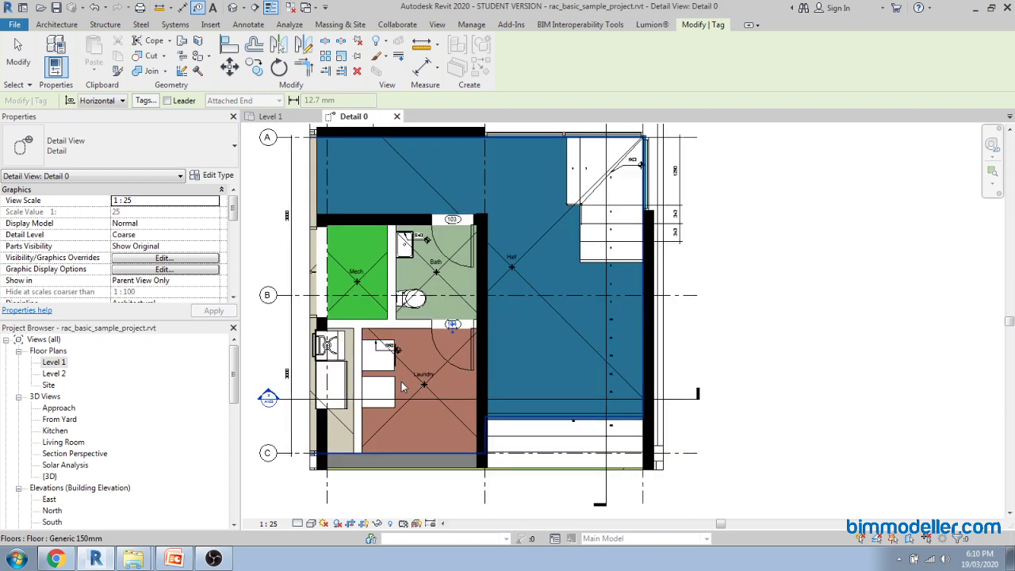
scroll(428, 378, up, 3)
middle_drag(427, 372, 495, 385)
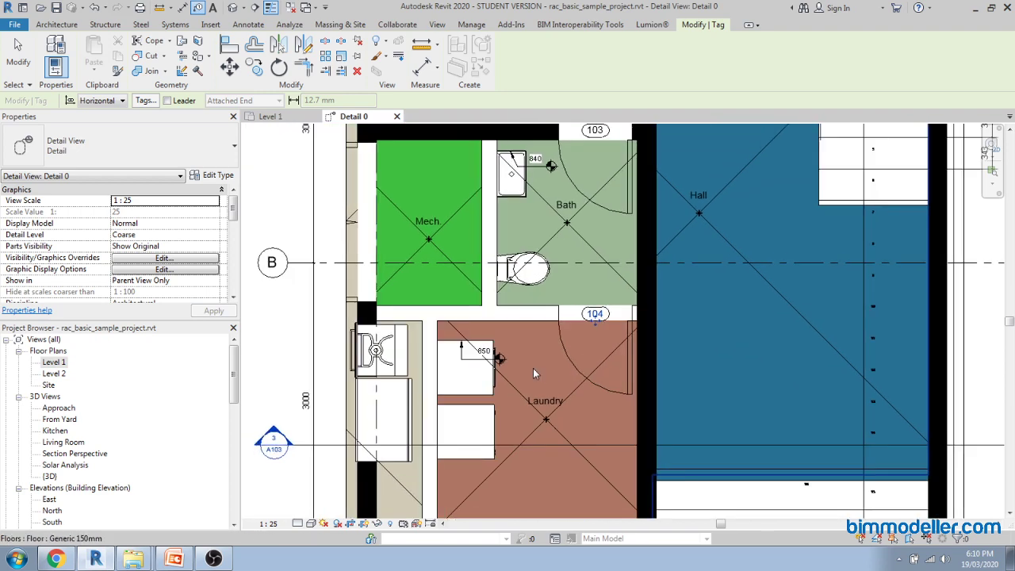
middle_drag(390, 257, 400, 337)
scroll(389, 336, down, 3)
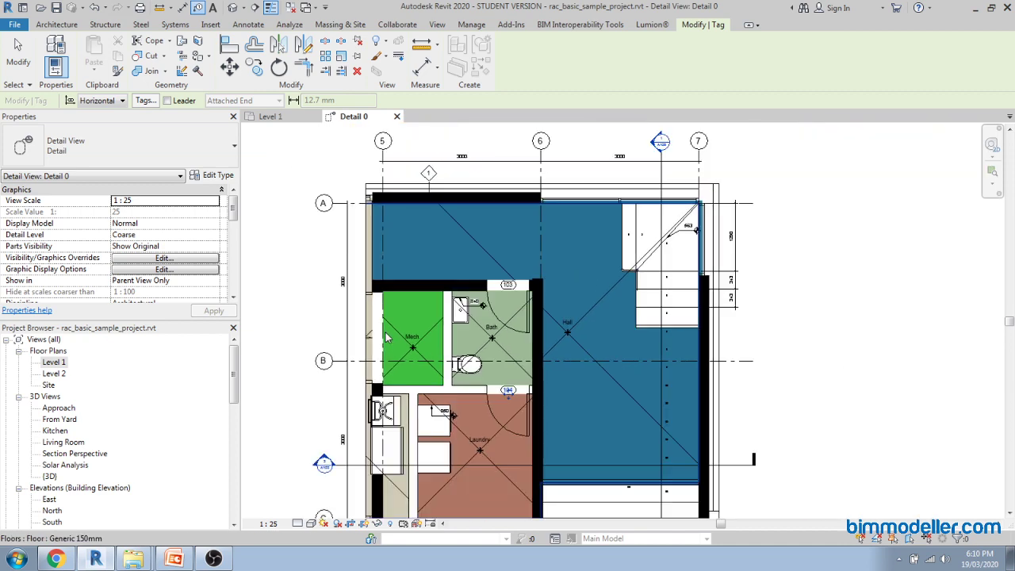
middle_drag(583, 250, 489, 264)
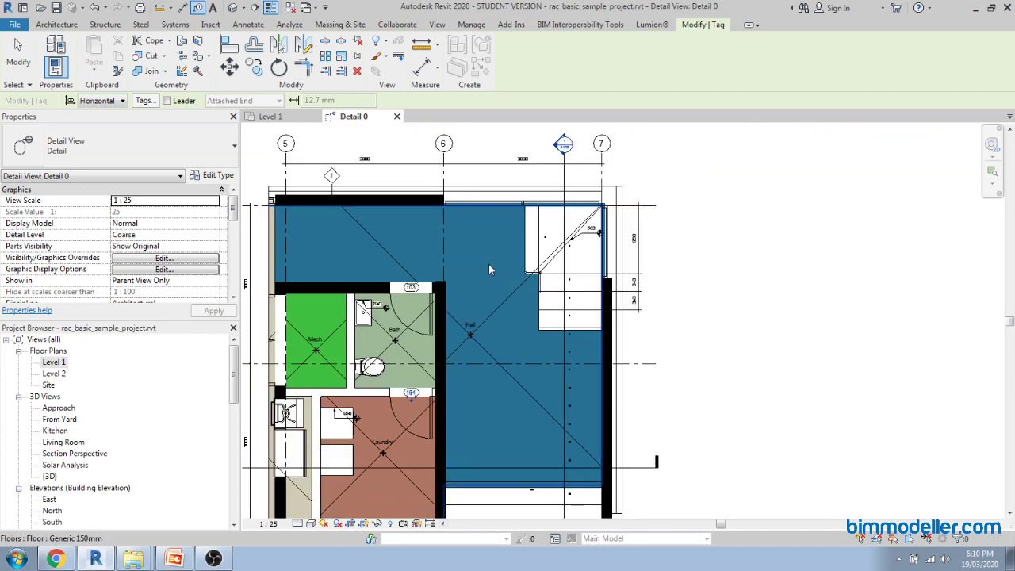
middle_drag(392, 248, 465, 264)
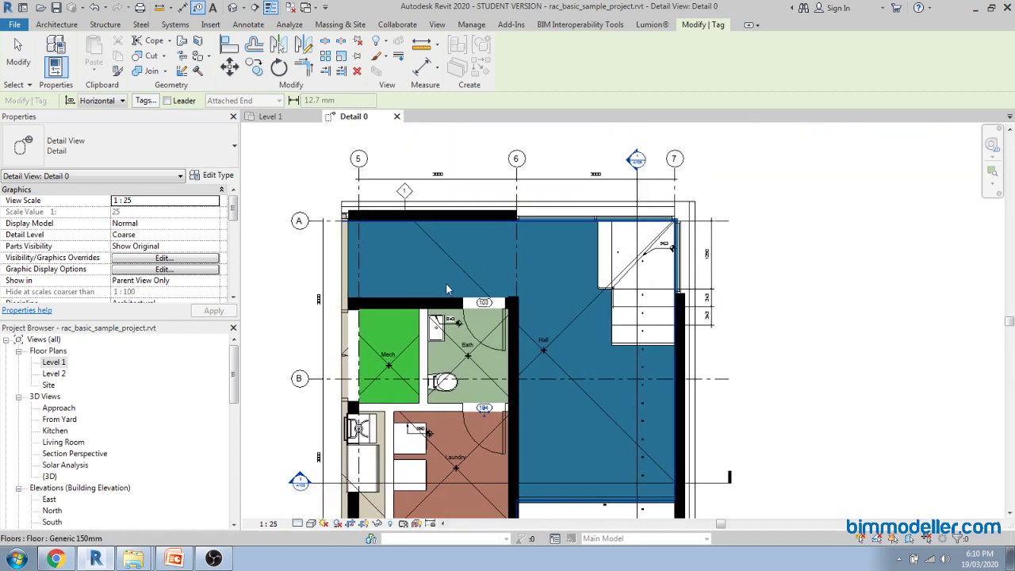
Leave tagging and inspect the plan around the Mech. room, Bath, Laundry and Hall with its tags and room reference crosses.
scroll(445, 337, up, 3)
middle_drag(462, 347, 511, 279)
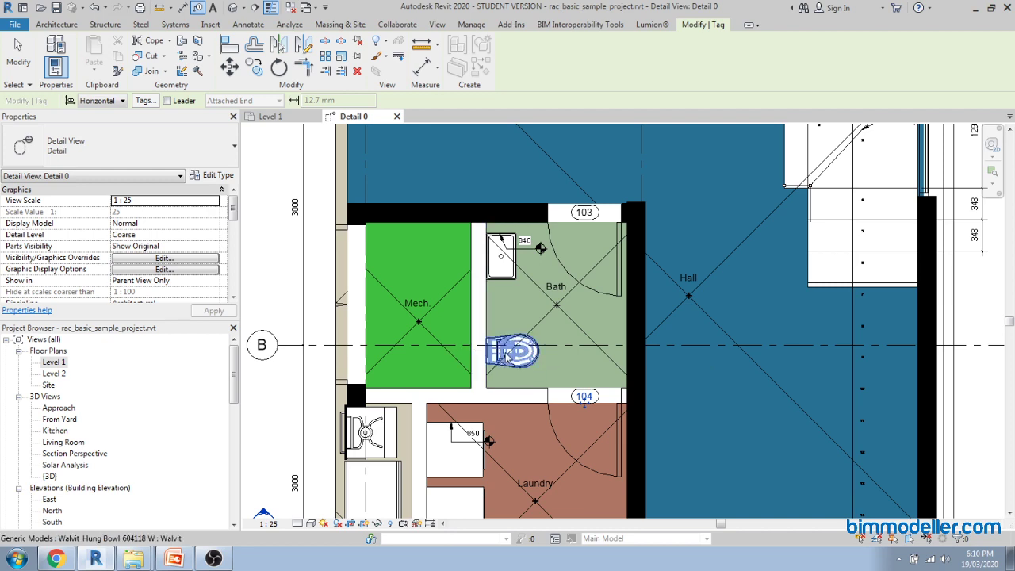
scroll(516, 349, down, 2)
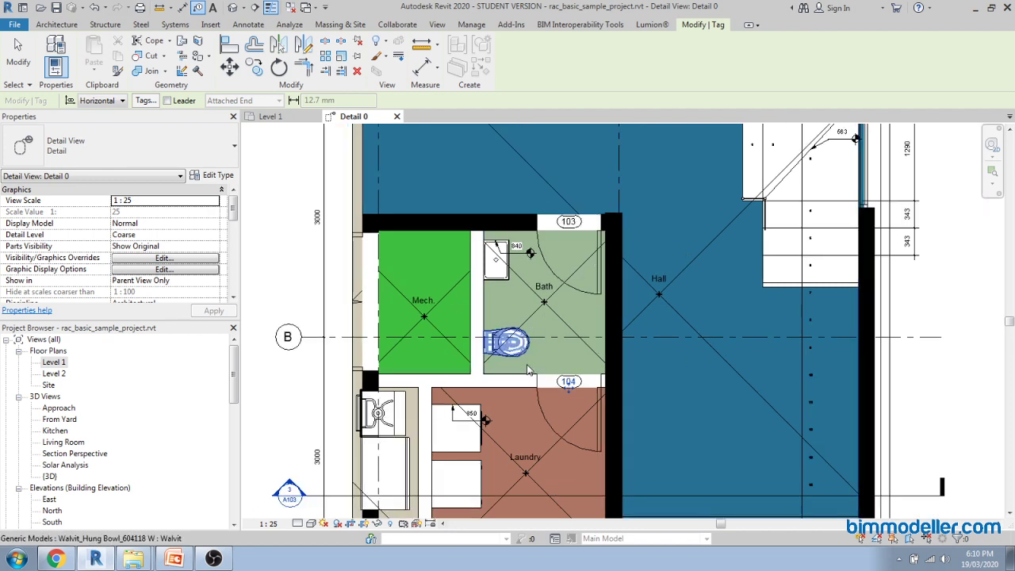
scroll(432, 394, down, 1)
scroll(433, 394, up, 2)
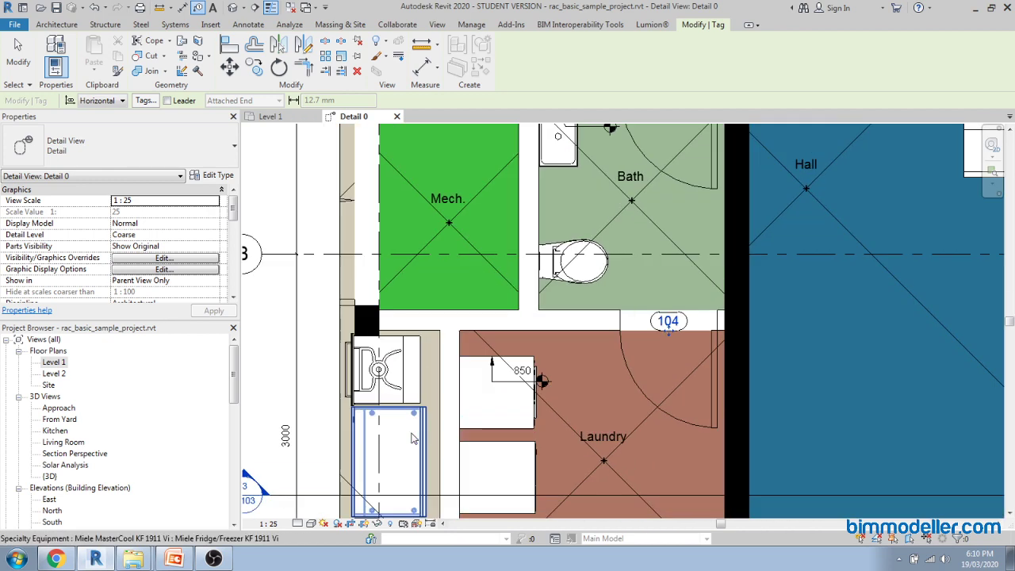
scroll(444, 387, down, 2)
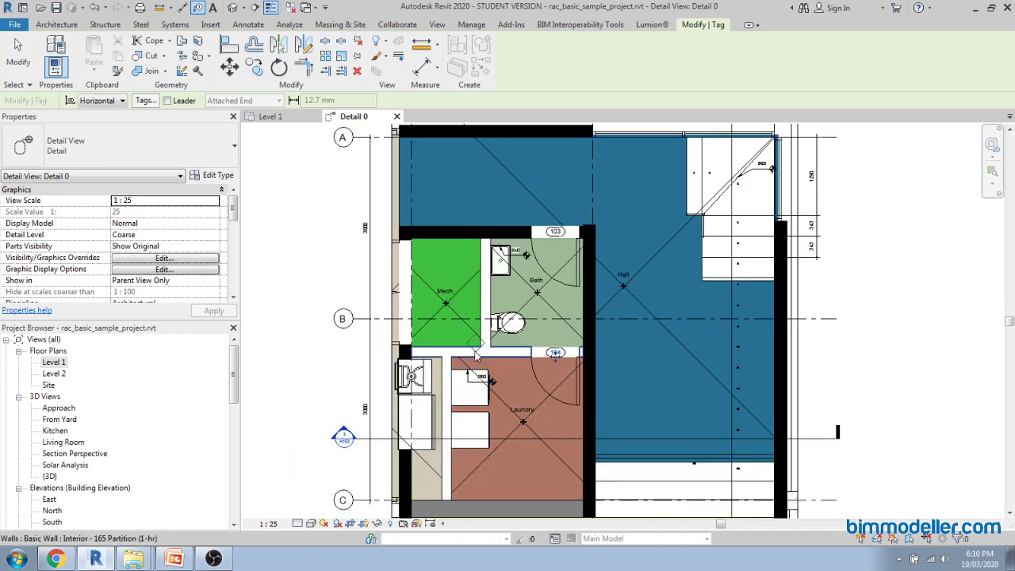
key(Escape)
scroll(556, 341, up, 1)
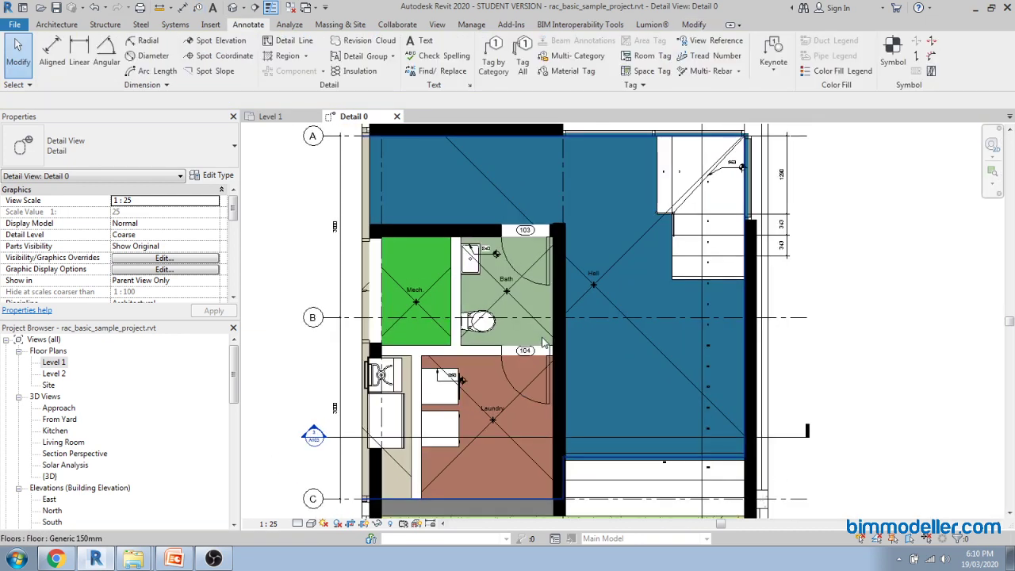
scroll(597, 346, down, 1)
middle_drag(597, 346, 546, 337)
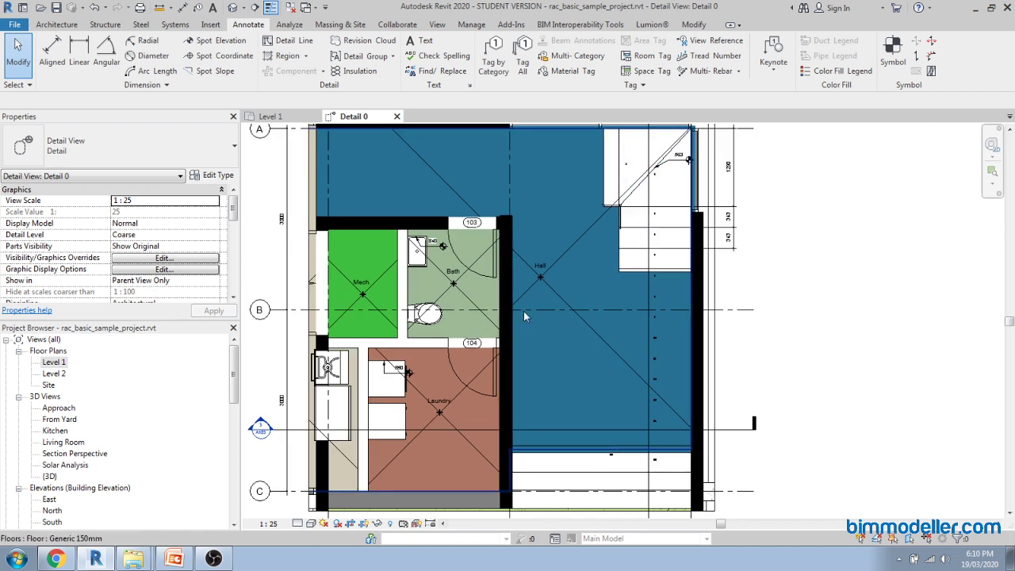
Turn off the Reference subcategory of Rooms in the detail view's visibility/graphics overrides and apply the change.
key(v)
key(g)
key(Escape)
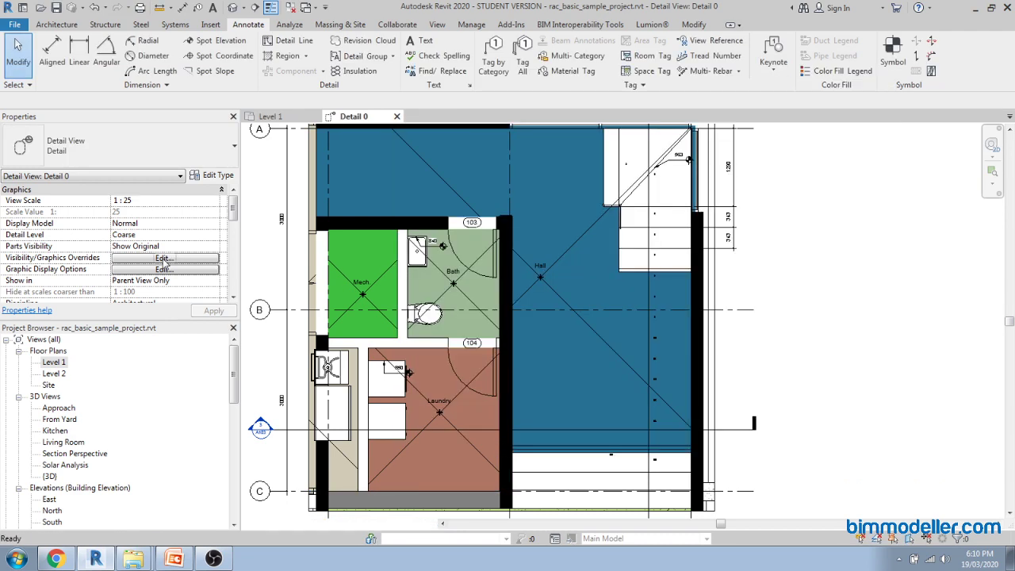
click(164, 258)
click(491, 257)
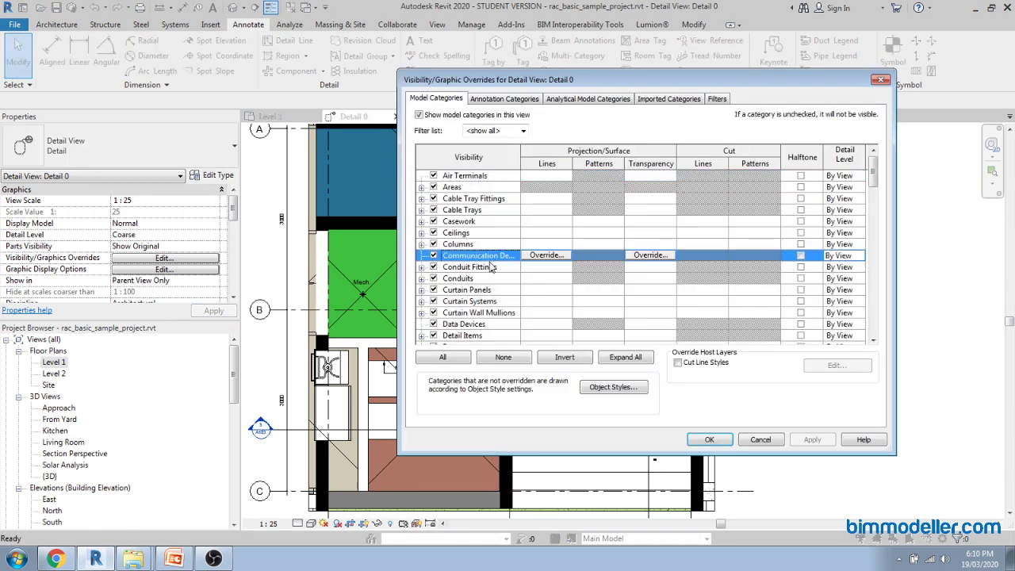
scroll(487, 286, down, 10)
click(480, 290)
scroll(483, 293, down, 2)
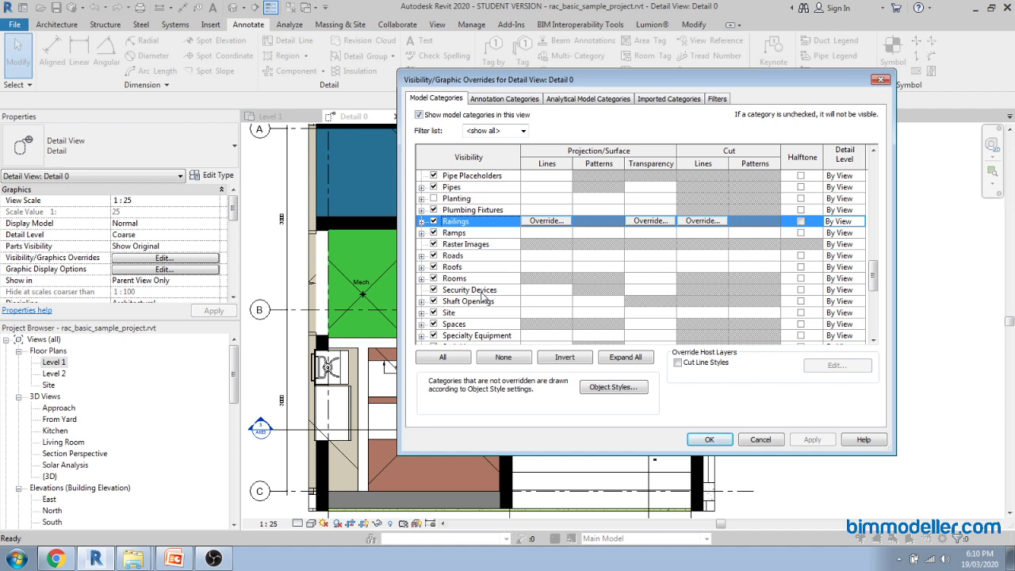
key(Down)
click(421, 279)
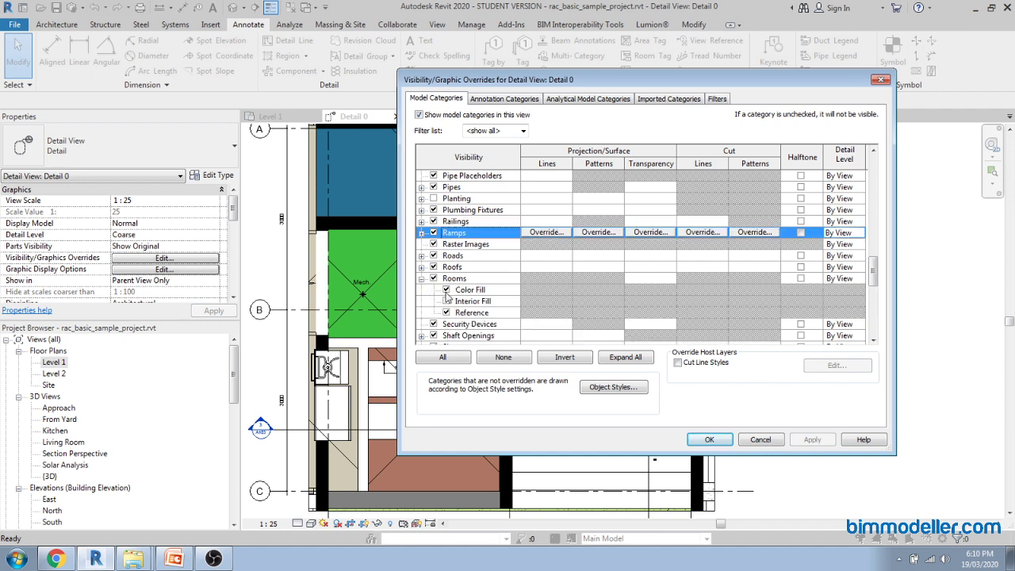
click(447, 312)
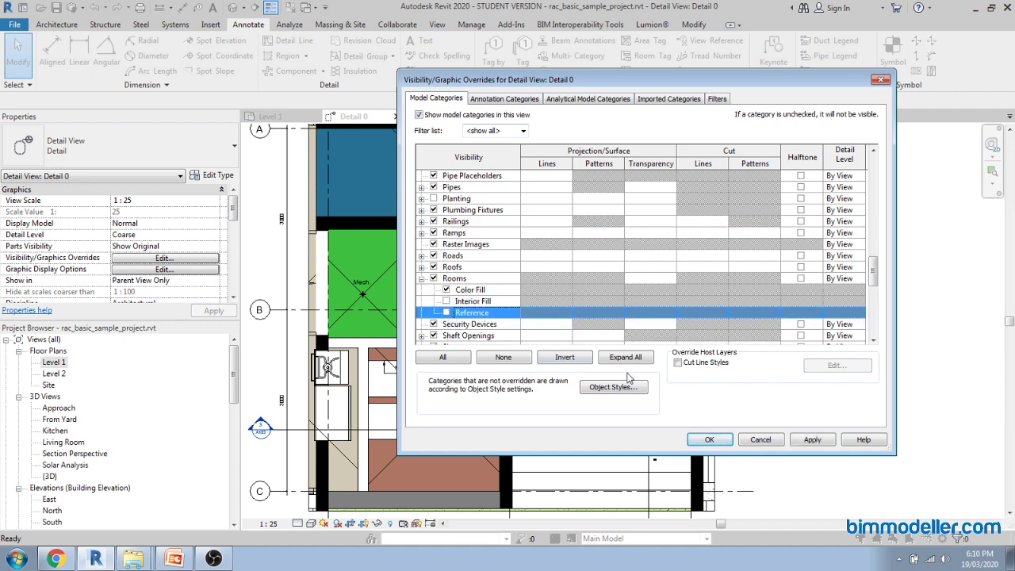
click(815, 439)
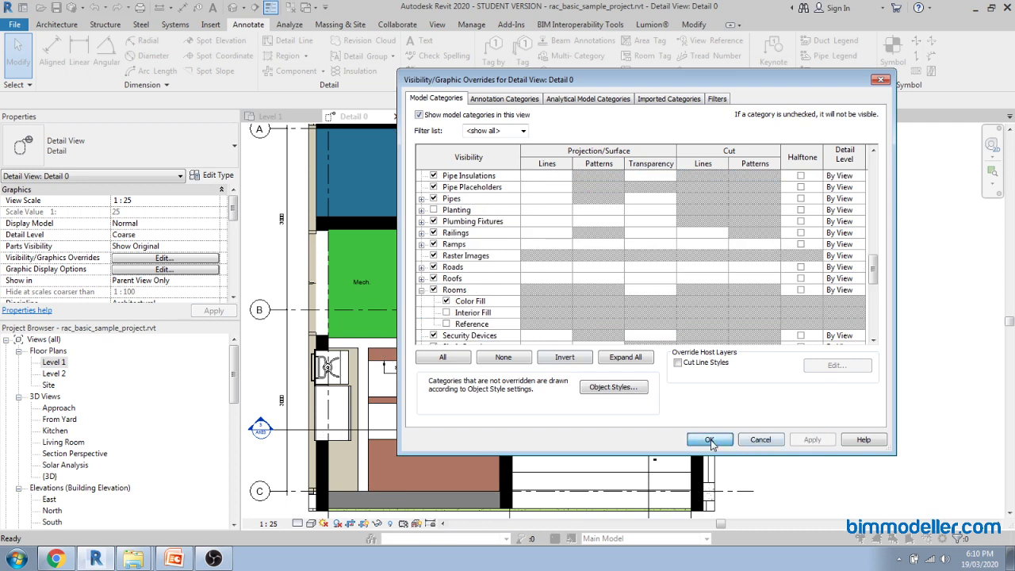
click(710, 440)
Set the detail view's detail level to Fine.
scroll(550, 304, down, 2)
scroll(545, 296, up, 4)
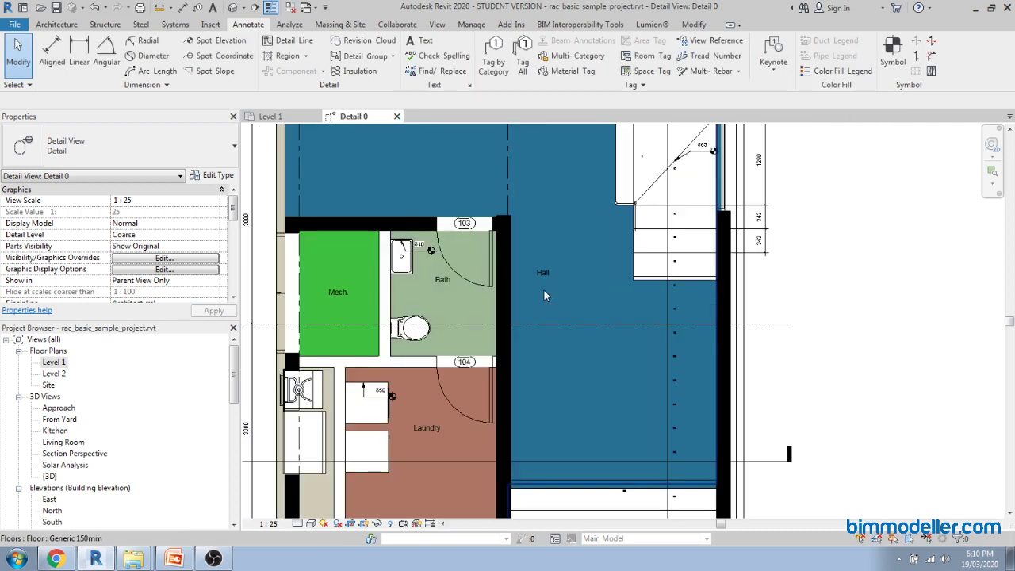
key(z)
key(f)
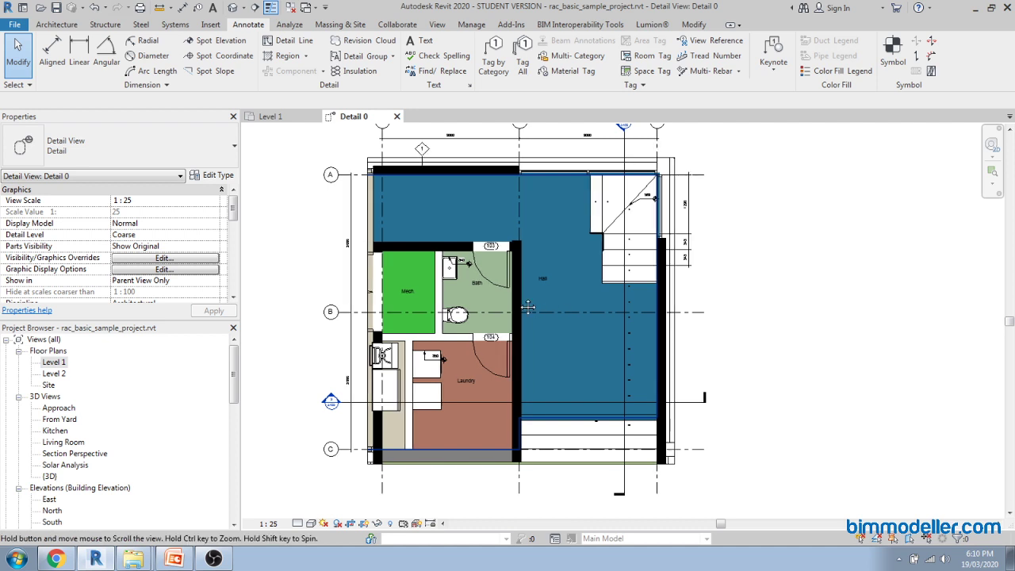
middle_drag(527, 331, 560, 373)
key(z)
key(f)
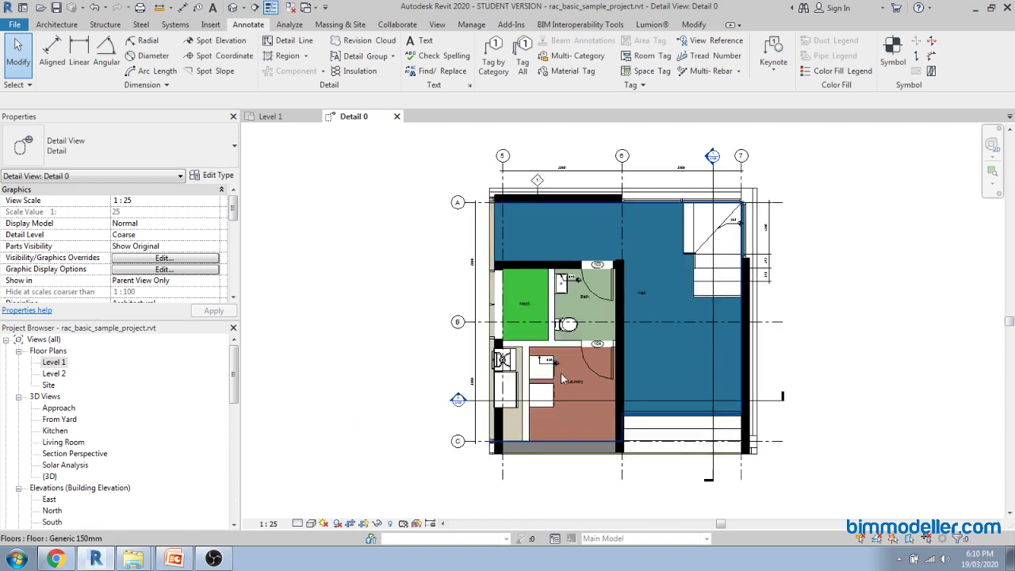
click(298, 524)
click(318, 511)
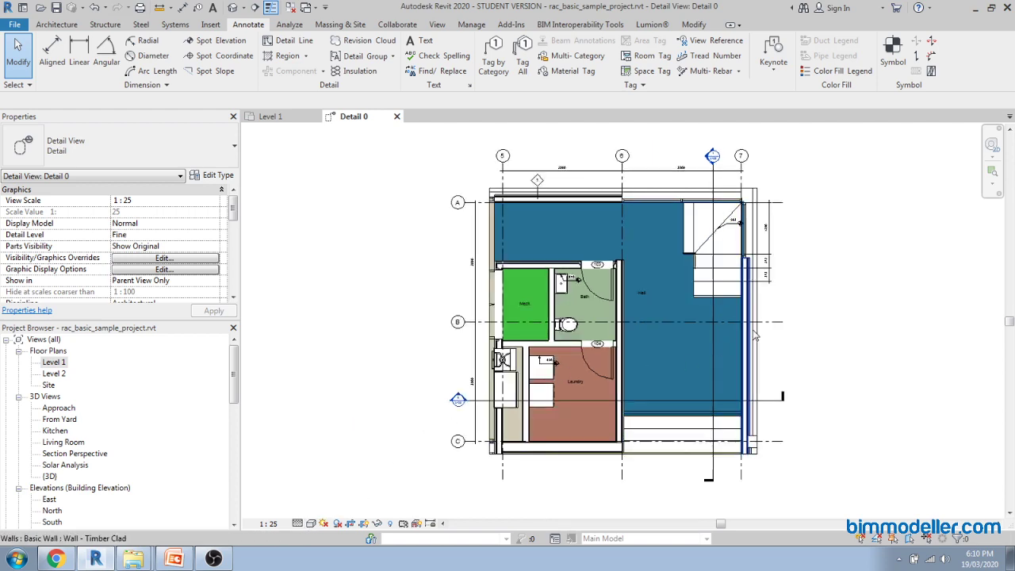
Examine the exterior wall layers beside the Hall and stair at the Fine detail level.
scroll(755, 337, up, 5)
scroll(716, 313, down, 2)
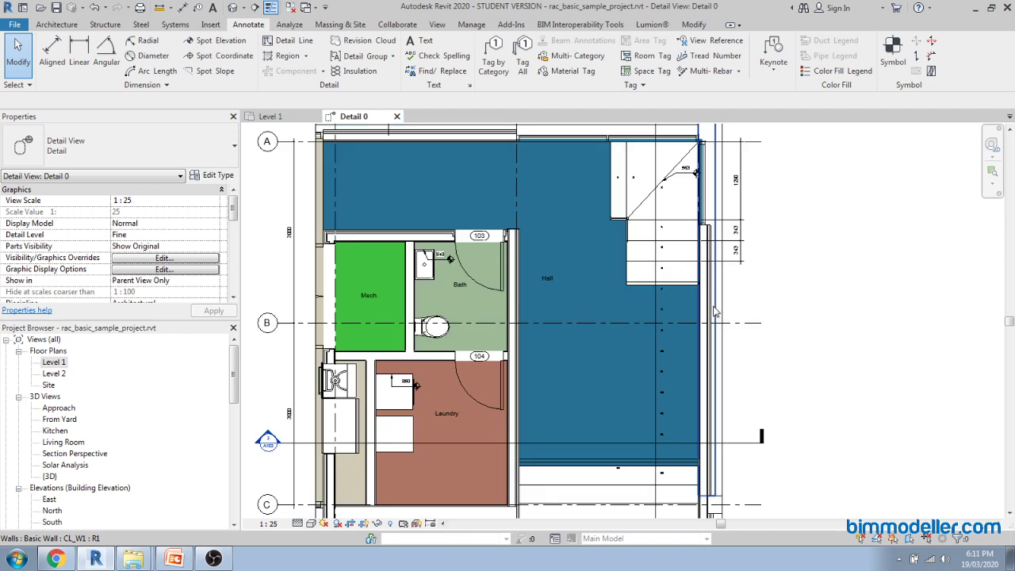
scroll(690, 293, up, 3)
scroll(674, 278, down, 3)
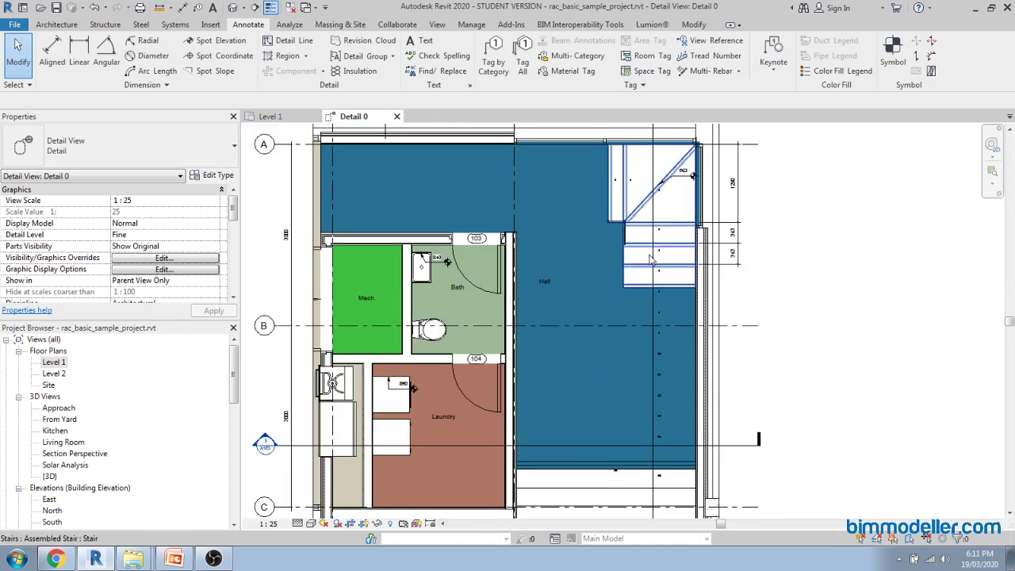
scroll(650, 260, down, 2)
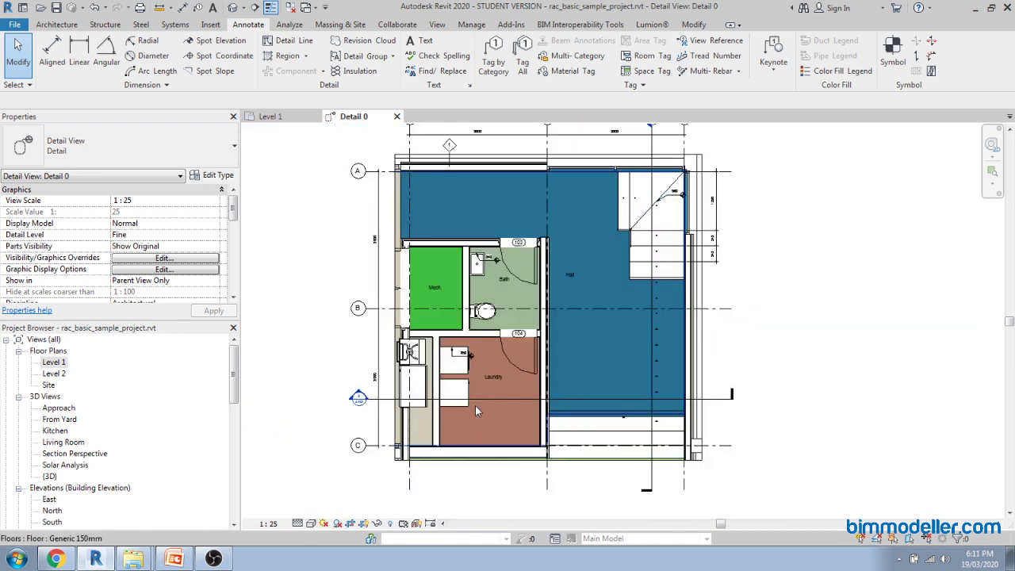
key(z)
key(f)
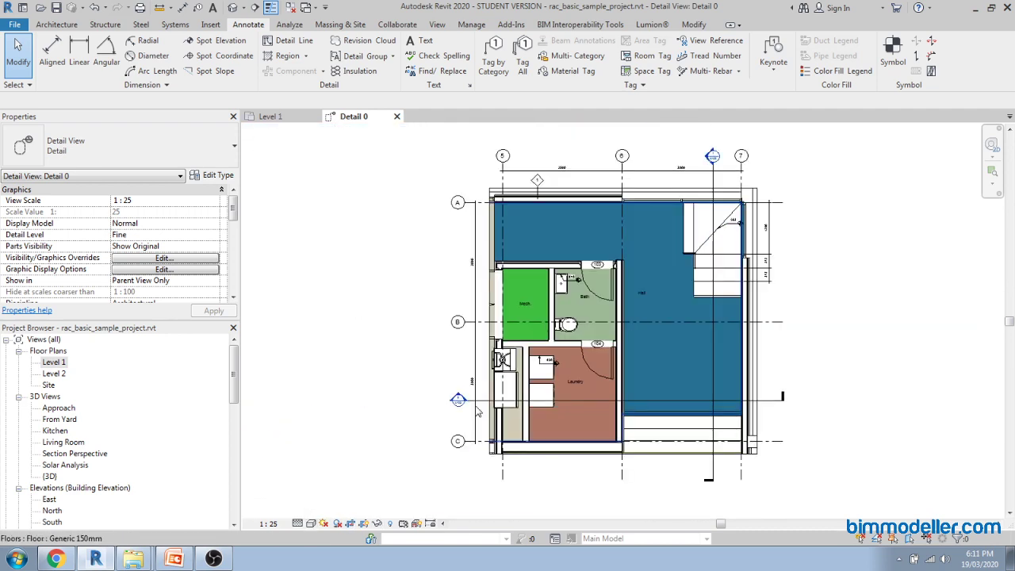
Sketch a rectangular filled region boundary about 627 mm wide in the Laundry, from the lower appliance down to the room's bottom wall.
click(306, 57)
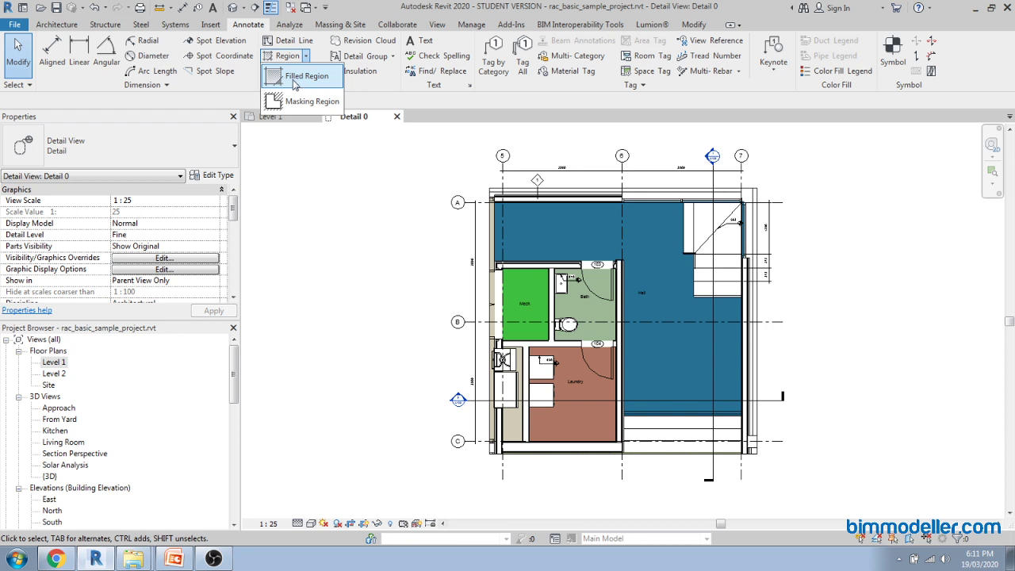
click(295, 79)
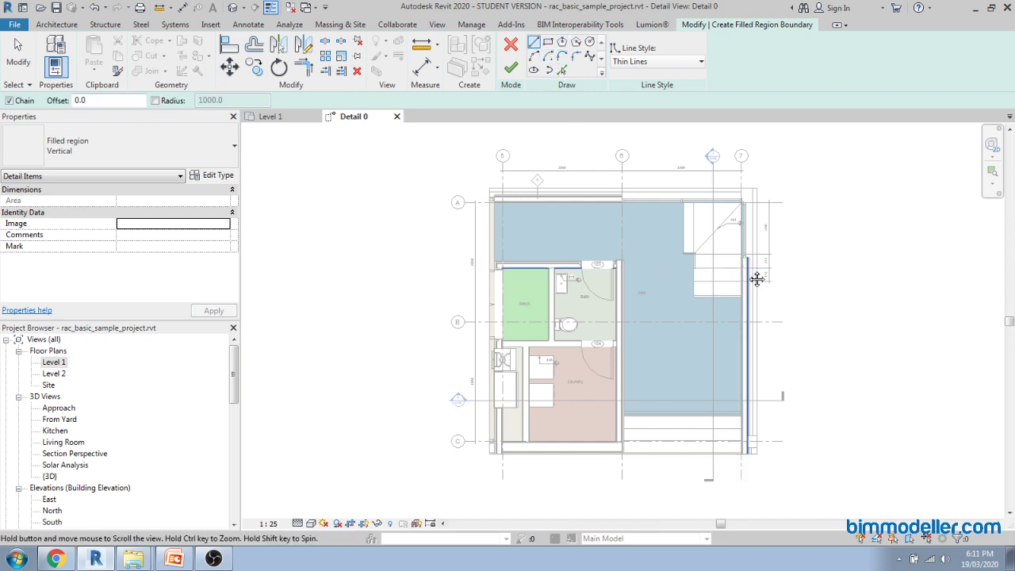
middle_drag(753, 277, 703, 272)
scroll(671, 346, up, 2)
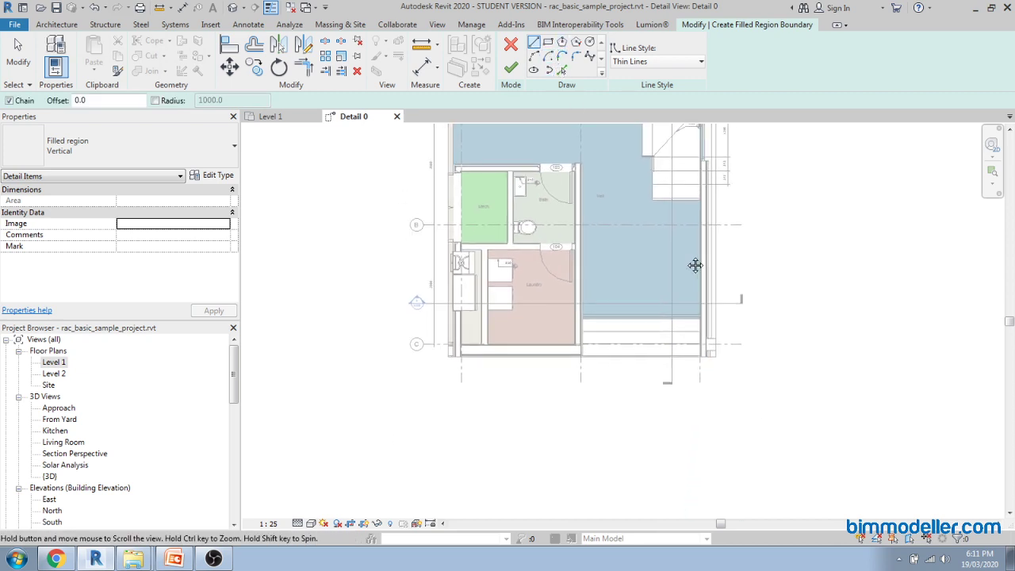
scroll(521, 385, up, 4)
scroll(486, 317, up, 2)
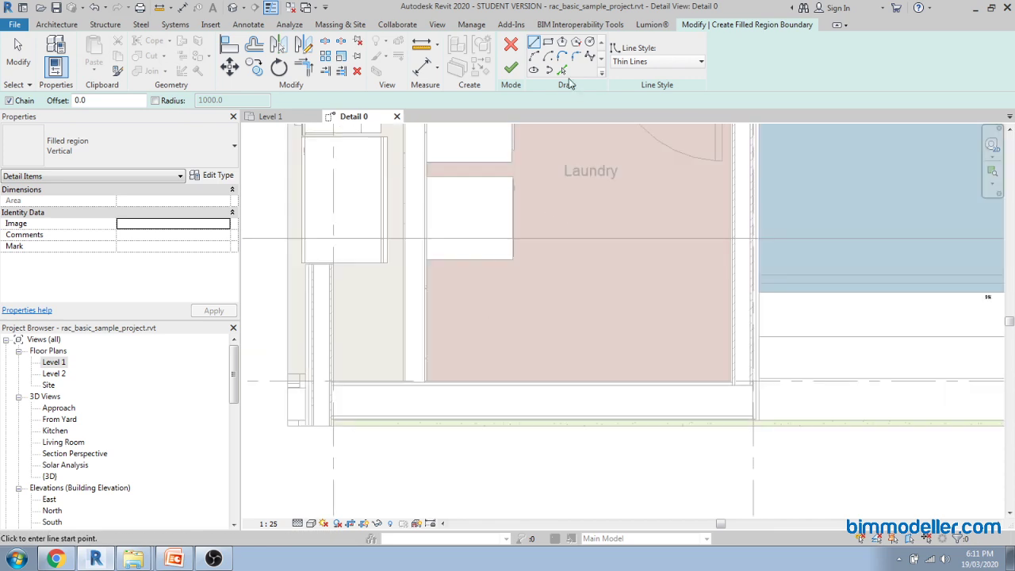
click(547, 43)
scroll(448, 287, up, 2)
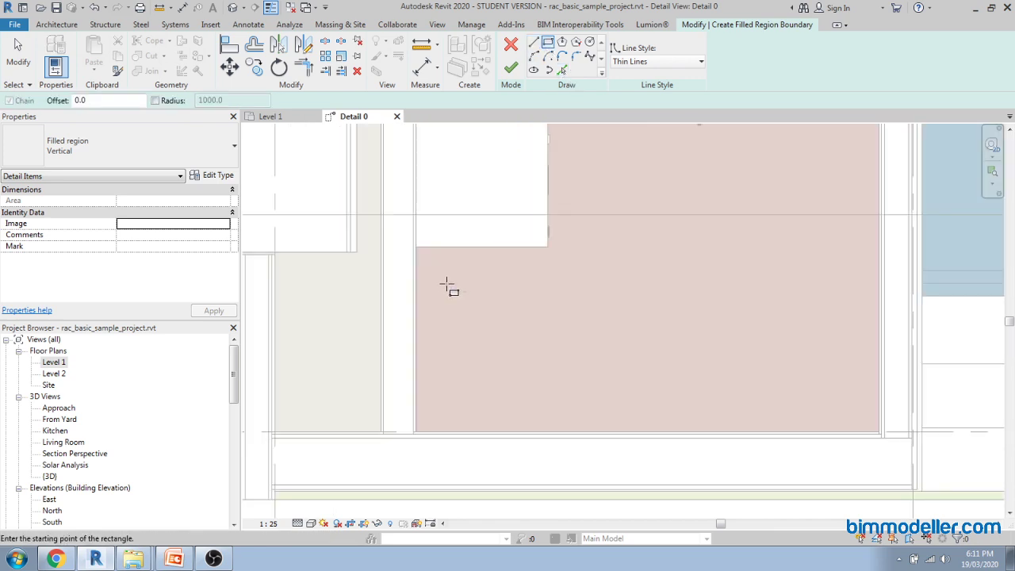
click(416, 247)
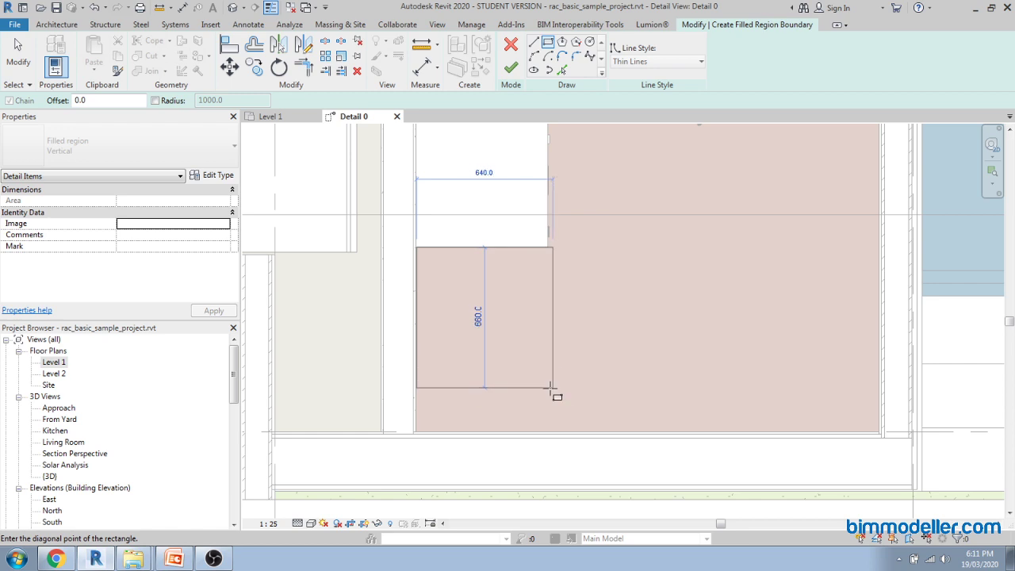
click(550, 432)
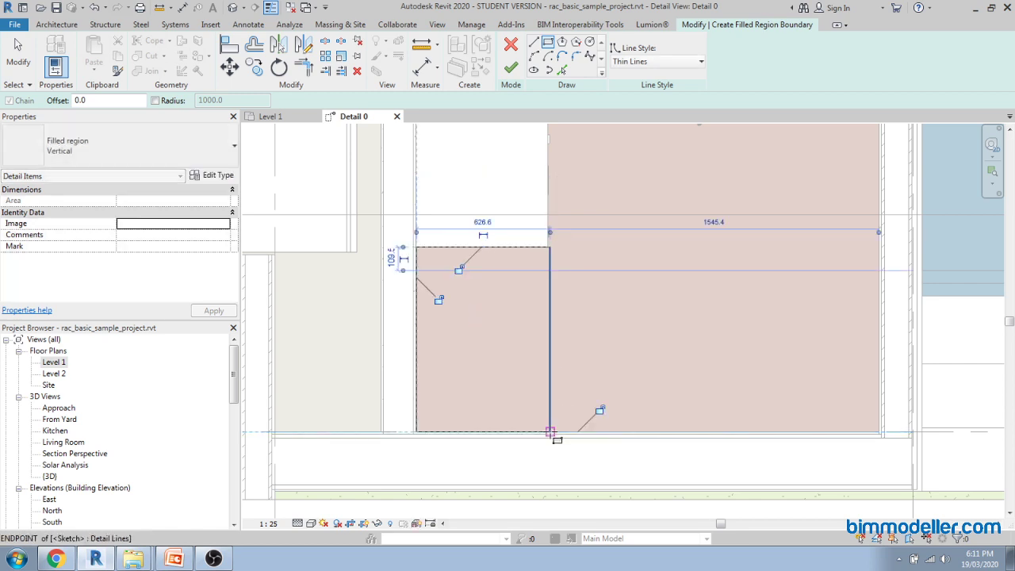
Finish the Laundry's filled region using the Vertical type and deselect it.
scroll(479, 373, down, 1)
scroll(482, 367, down, 2)
middle_drag(600, 356, 594, 404)
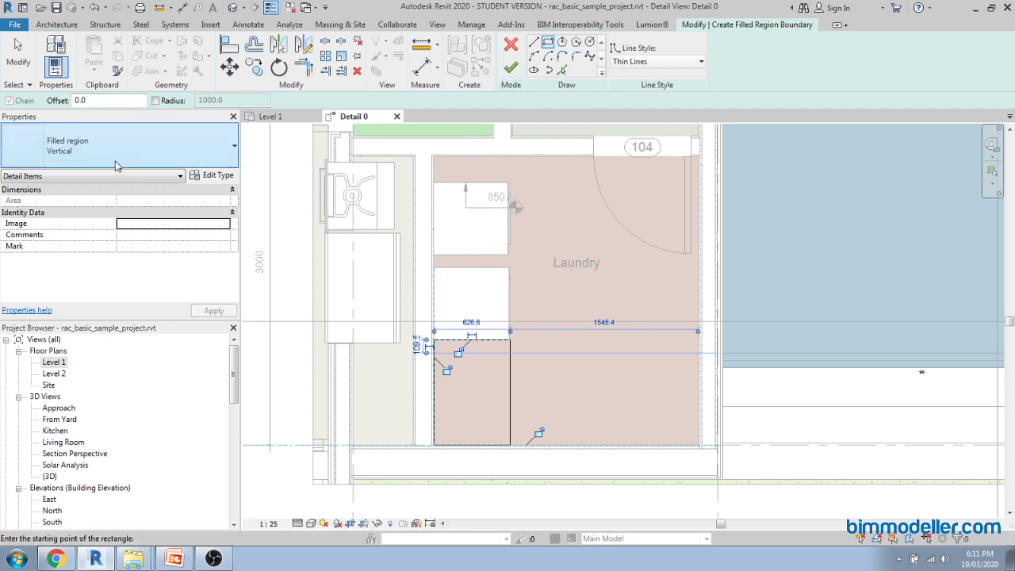
click(510, 327)
click(511, 69)
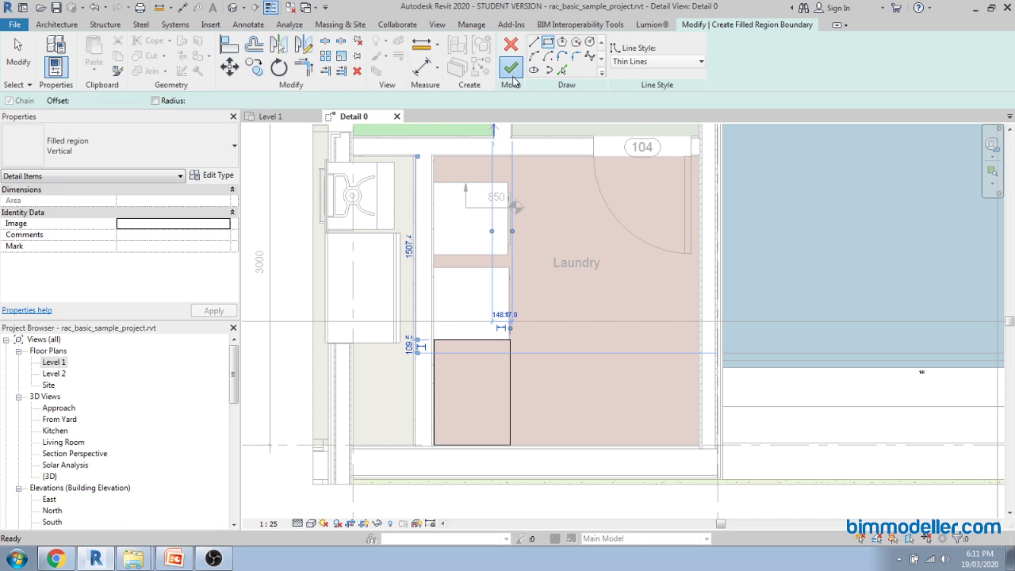
key(Escape)
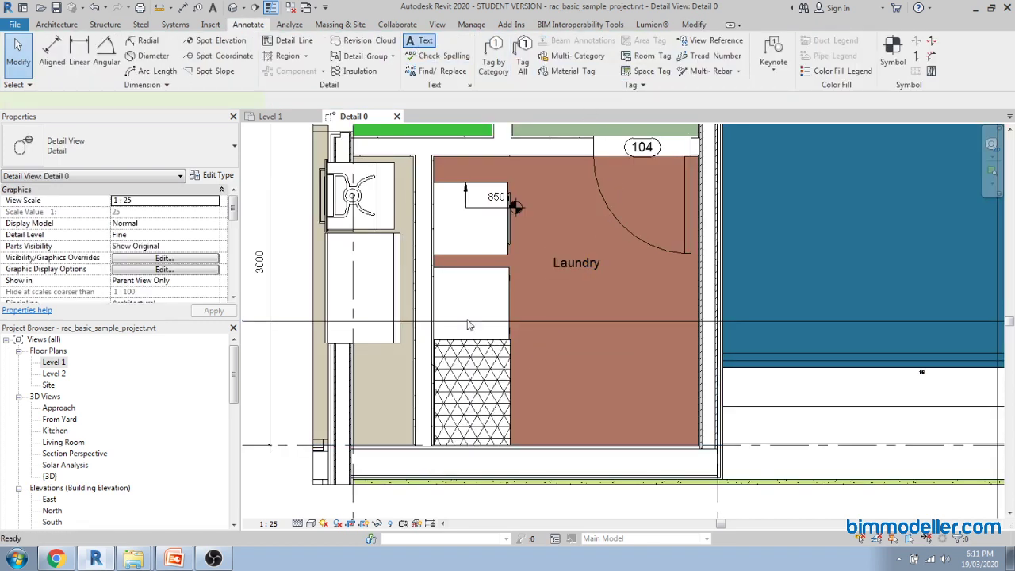
Place a 2.5mm Arial text note reading "Storage" in the hatched region of the Laundry.
click(420, 41)
click(460, 385)
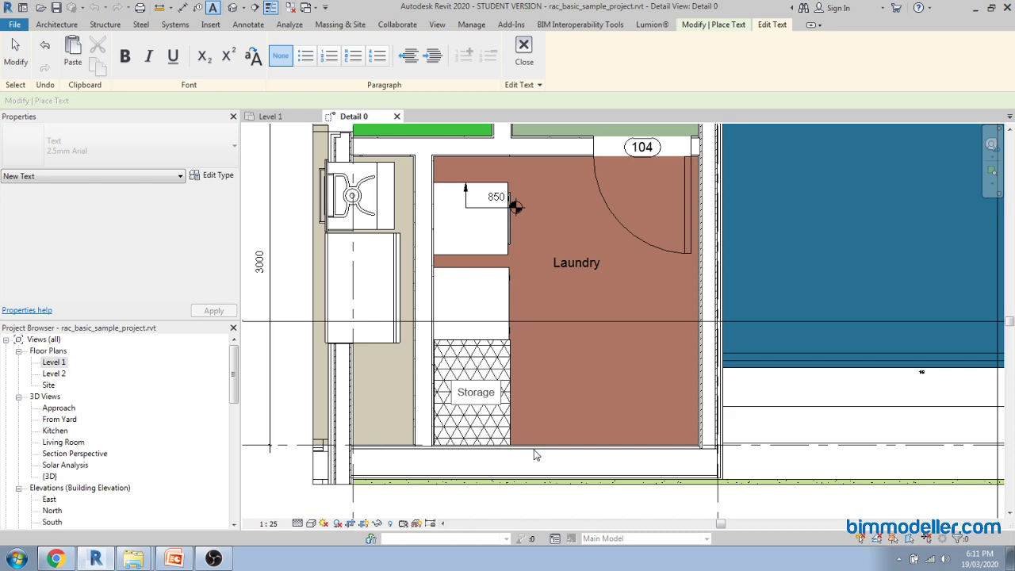
key(Escape)
key(Escape)
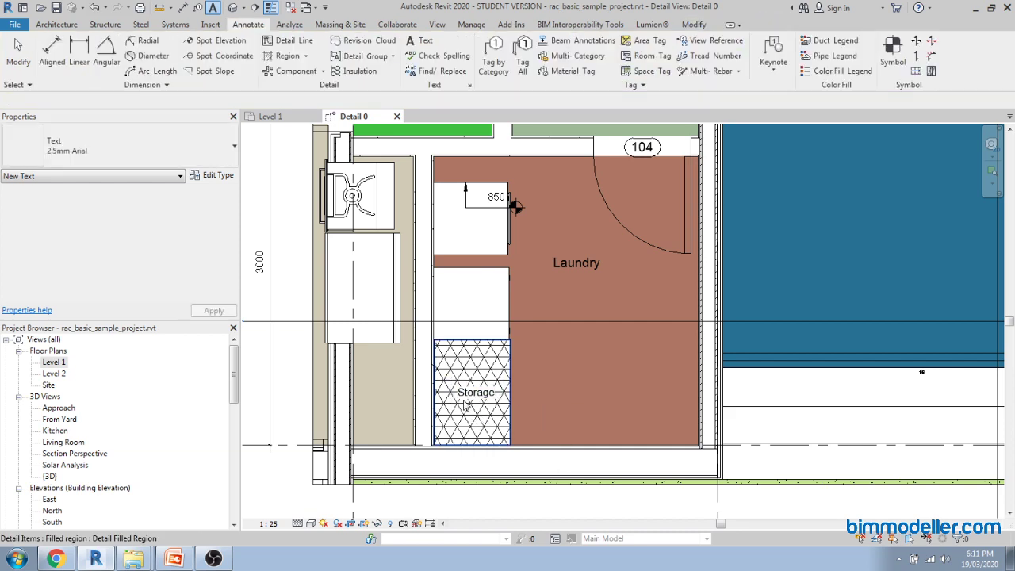
Move the "Storage" note slightly to centre it within the hatched region.
click(468, 402)
scroll(468, 402, up, 4)
key(Escape)
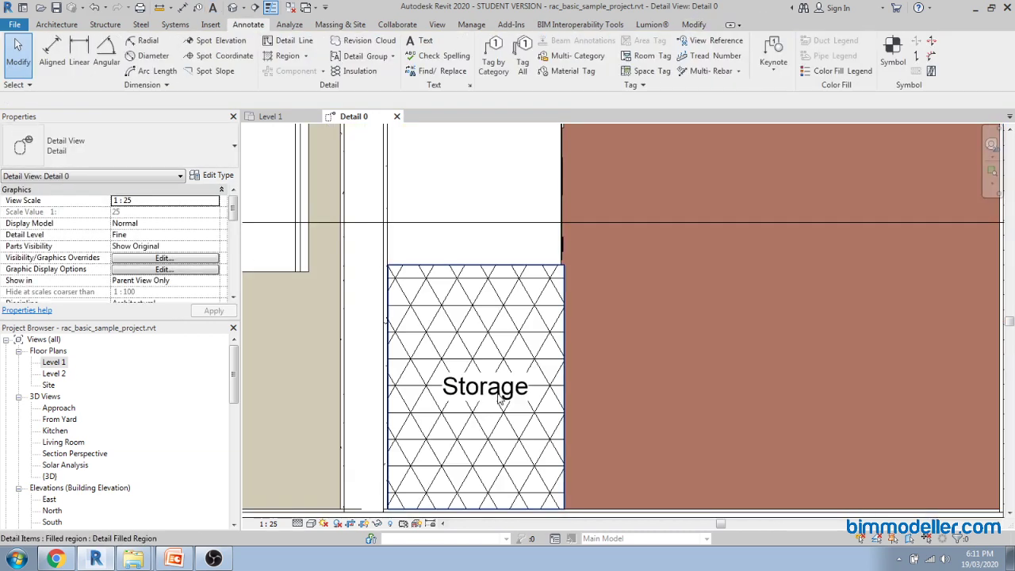
click(515, 393)
key(Escape)
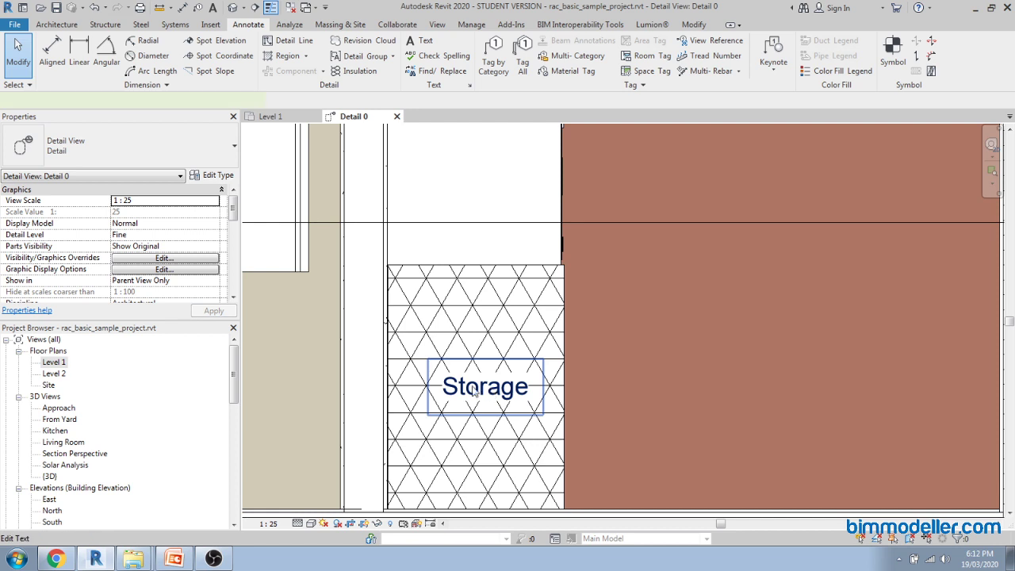
click(441, 382)
drag(438, 381, 429, 378)
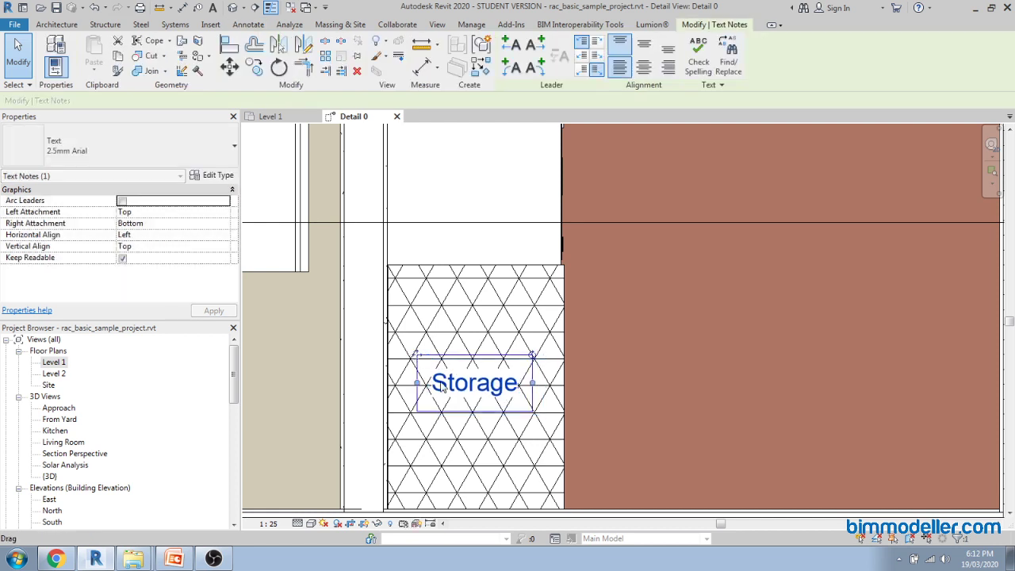
Try a Transparent background for the "Storage" note's 2.5mm Arial text type.
key(Escape)
click(484, 382)
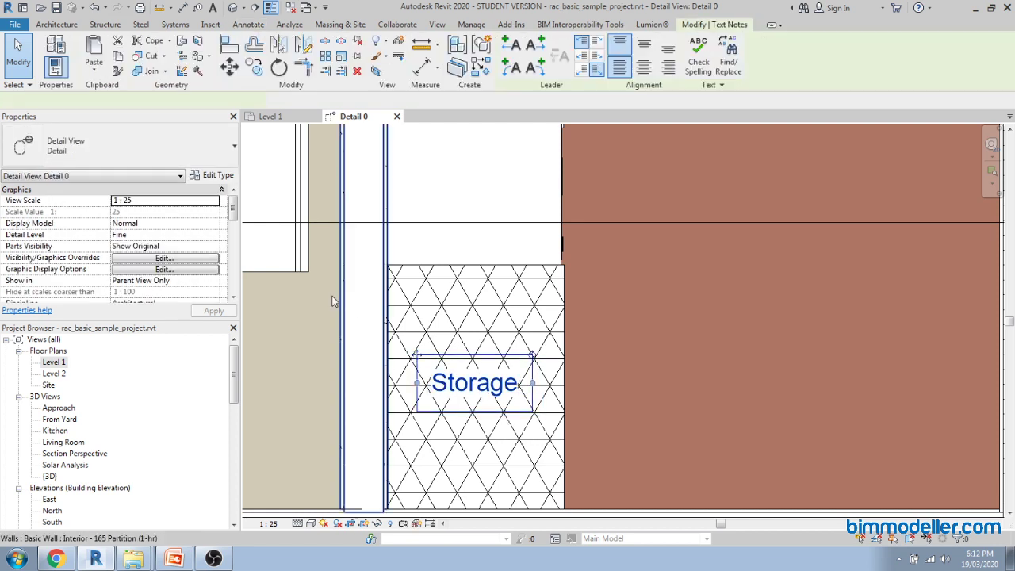
click(213, 175)
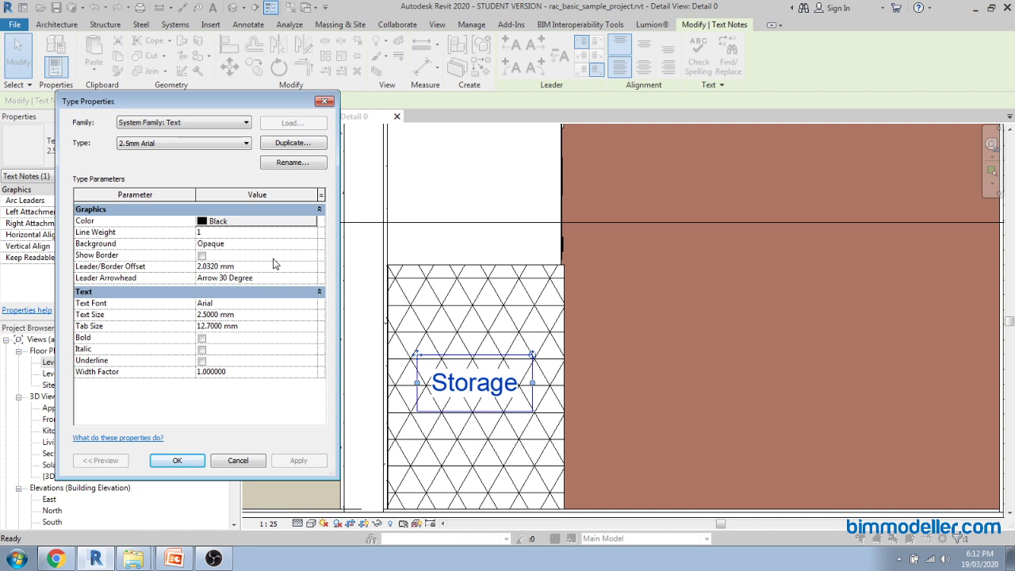
click(307, 243)
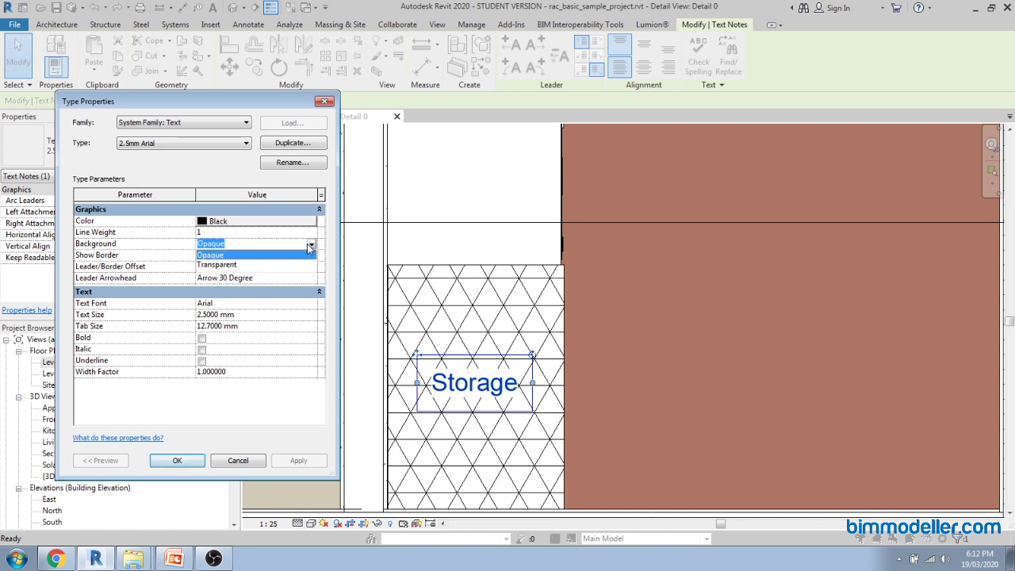
click(237, 266)
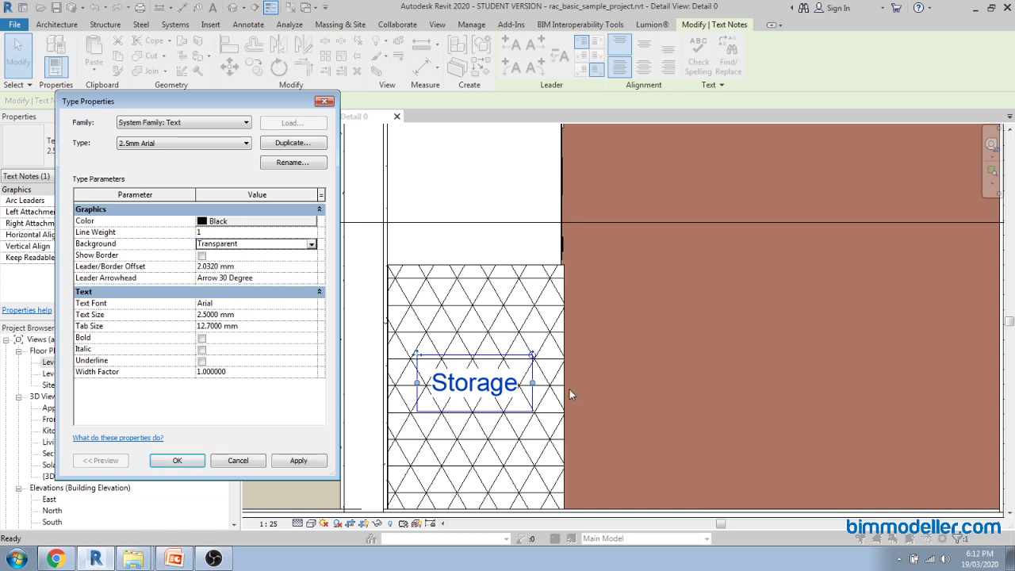
click(197, 462)
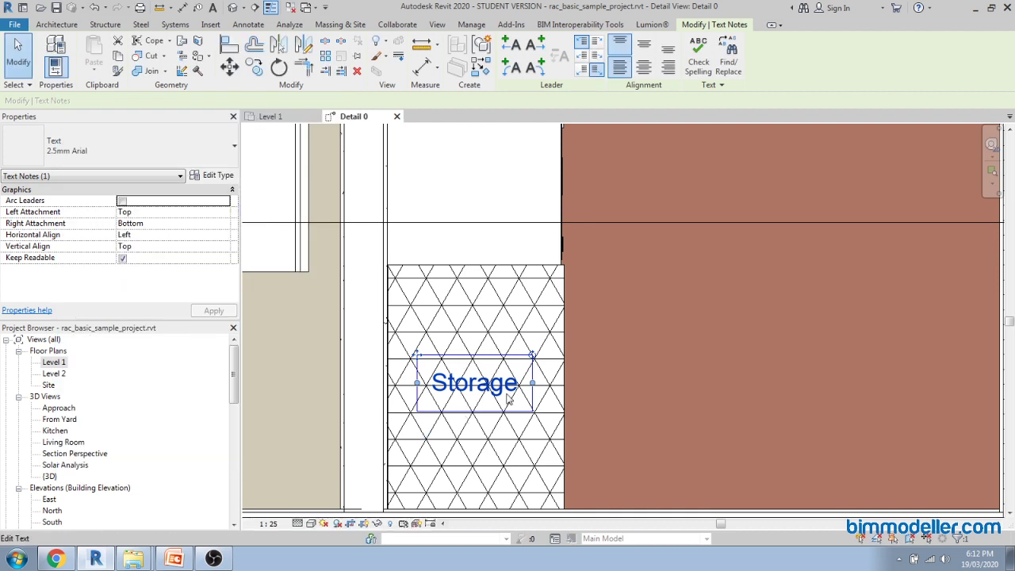
key(Escape)
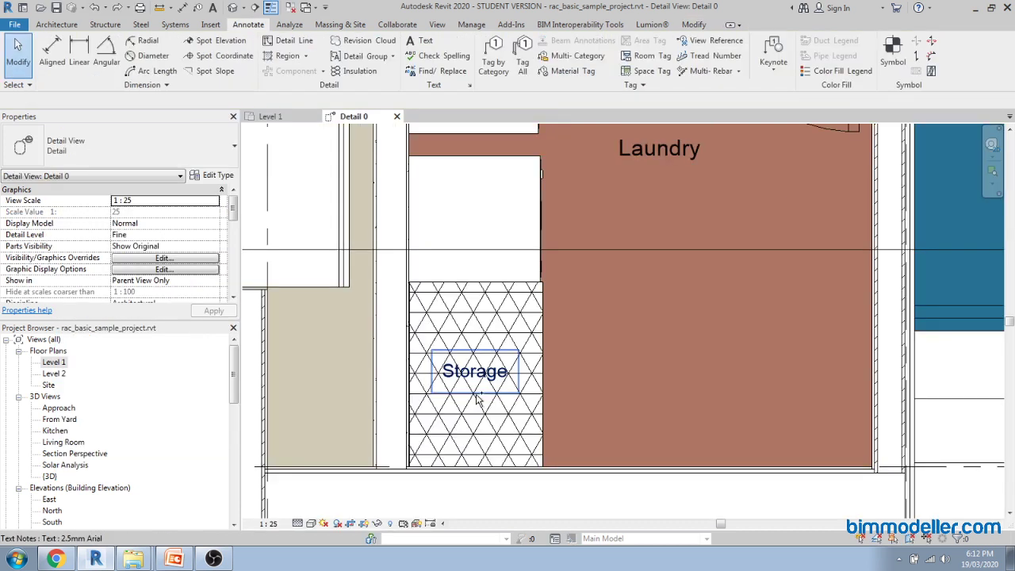
Start a 2.5mm Arial text note in the Hall with a two-segment leader pointing to the wall between Bath and Hall.
scroll(468, 464, up, 2)
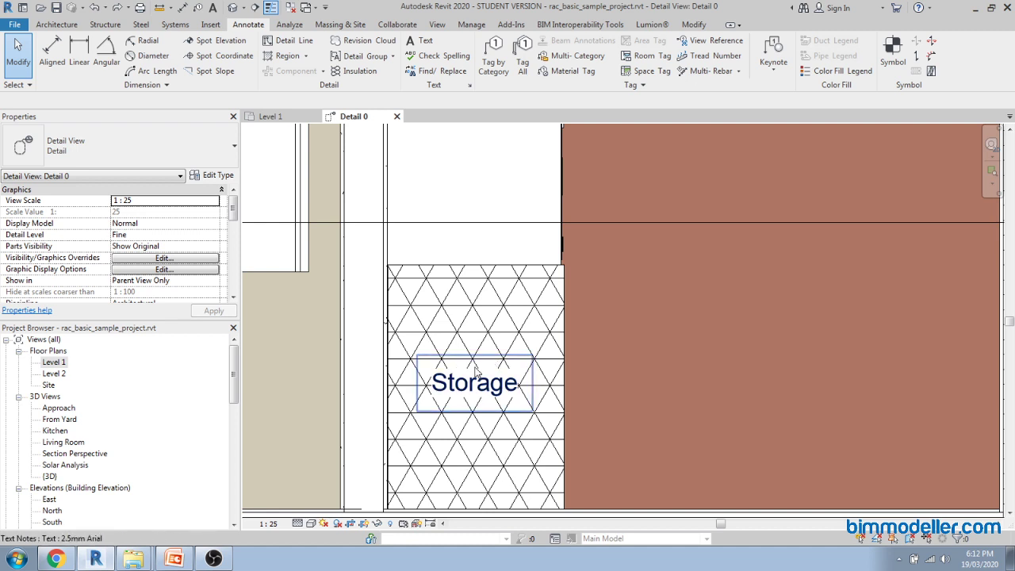
scroll(457, 358, down, 2)
scroll(459, 359, down, 3)
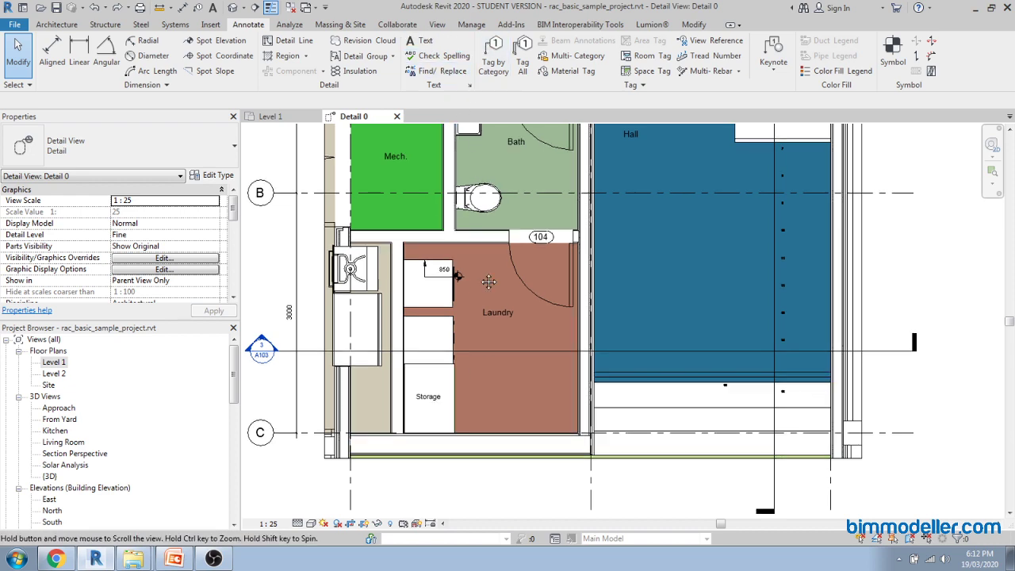
middle_drag(492, 231, 472, 340)
scroll(478, 337, down, 1)
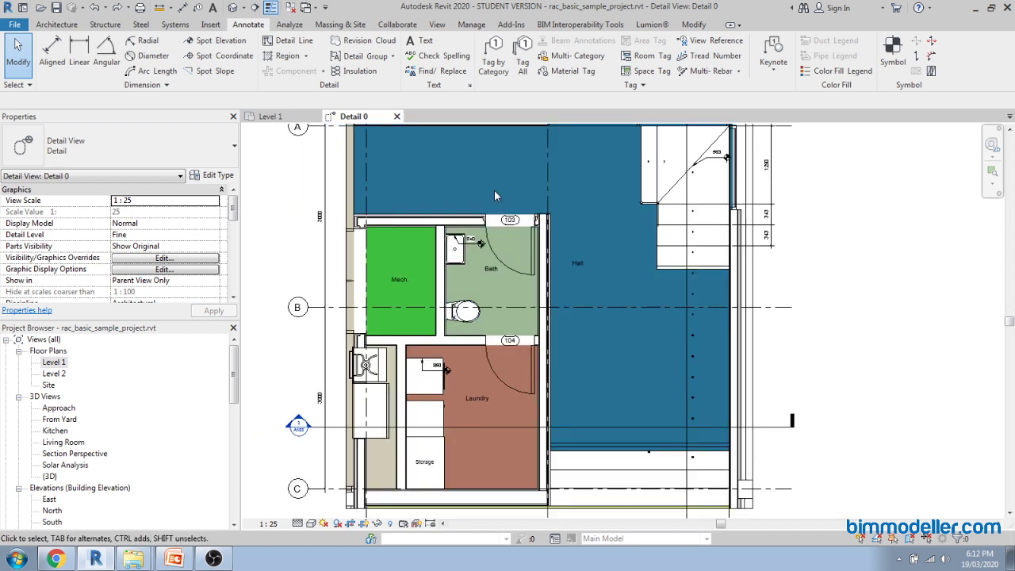
click(425, 41)
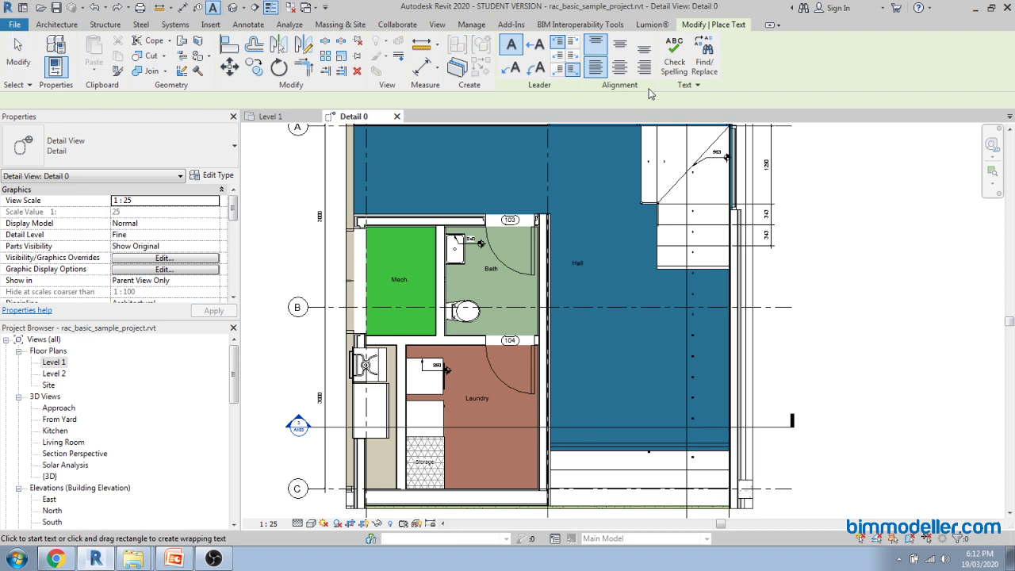
click(512, 68)
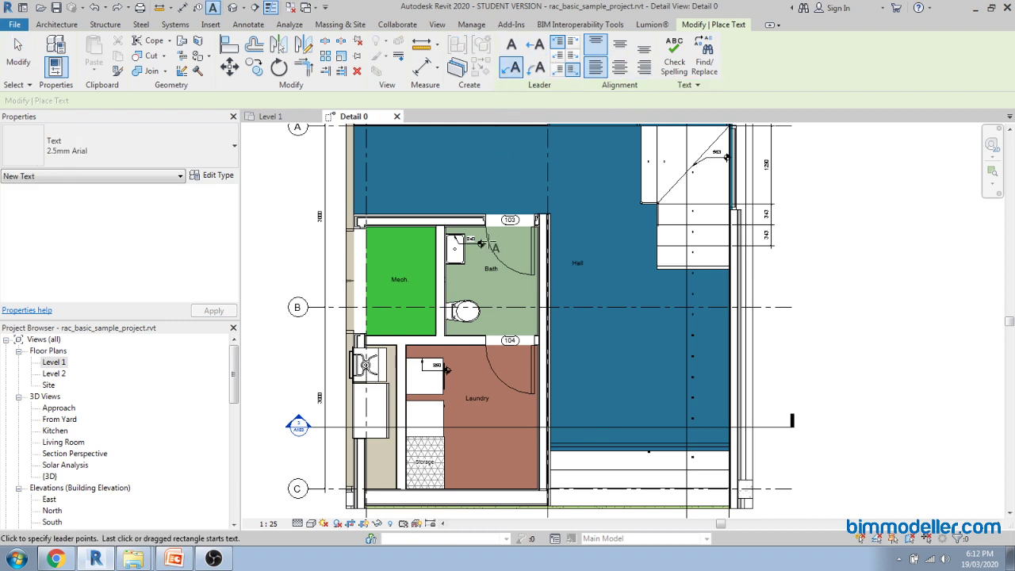
scroll(485, 241, up, 2)
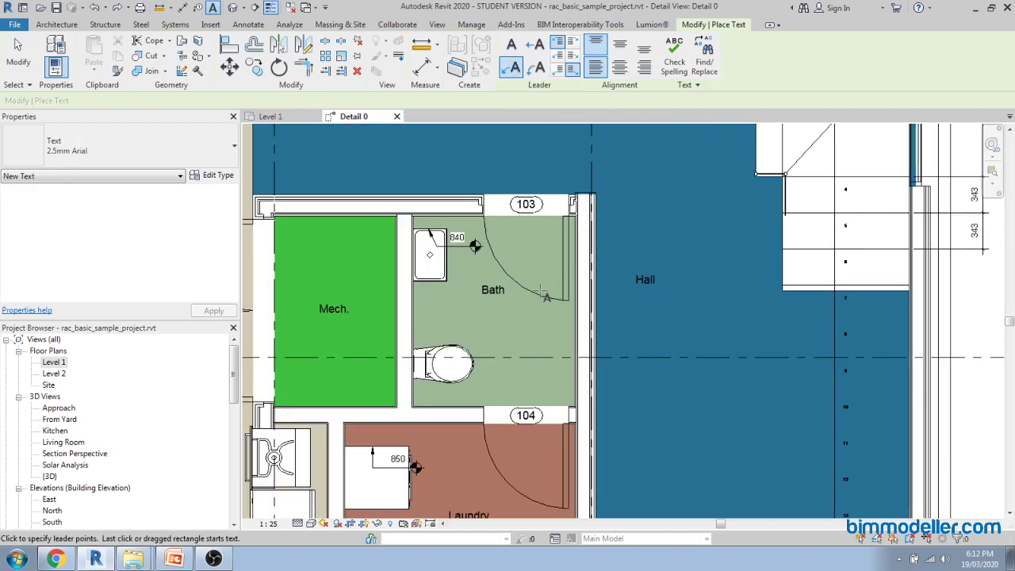
click(587, 334)
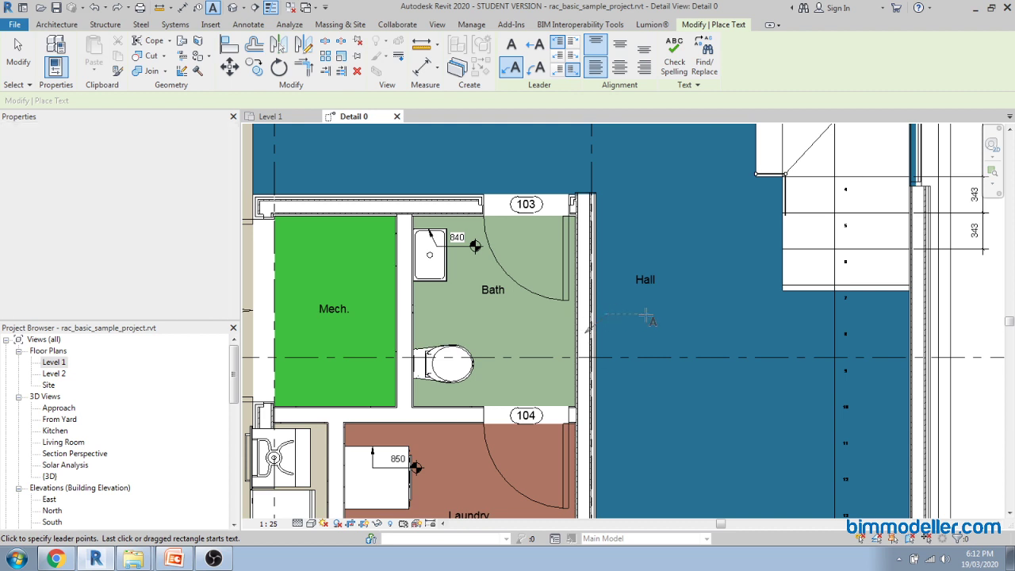
click(649, 317)
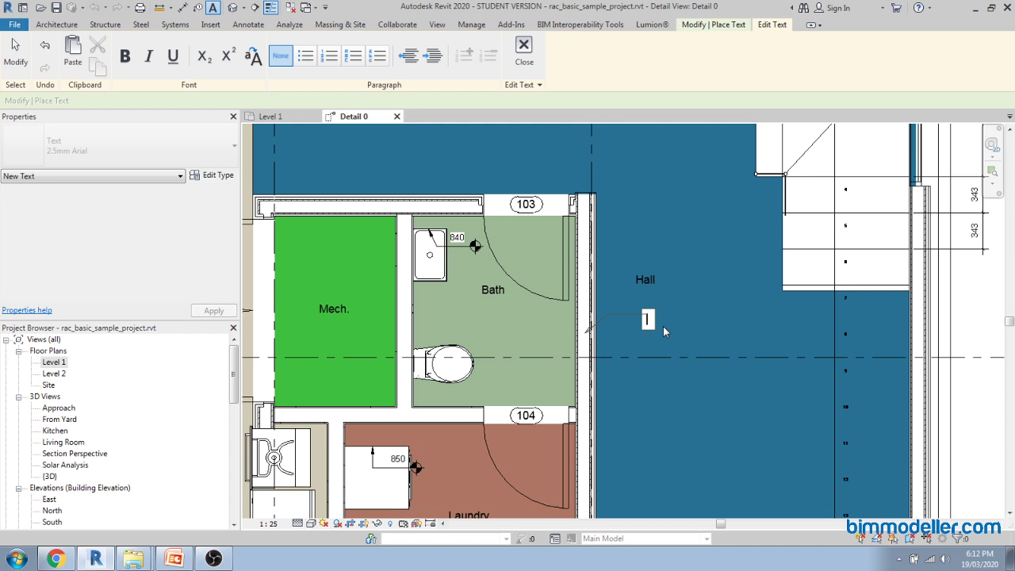
Enter "Wall Type TBC" as the leader note's text and finish placing text.
text(Wall TBC)
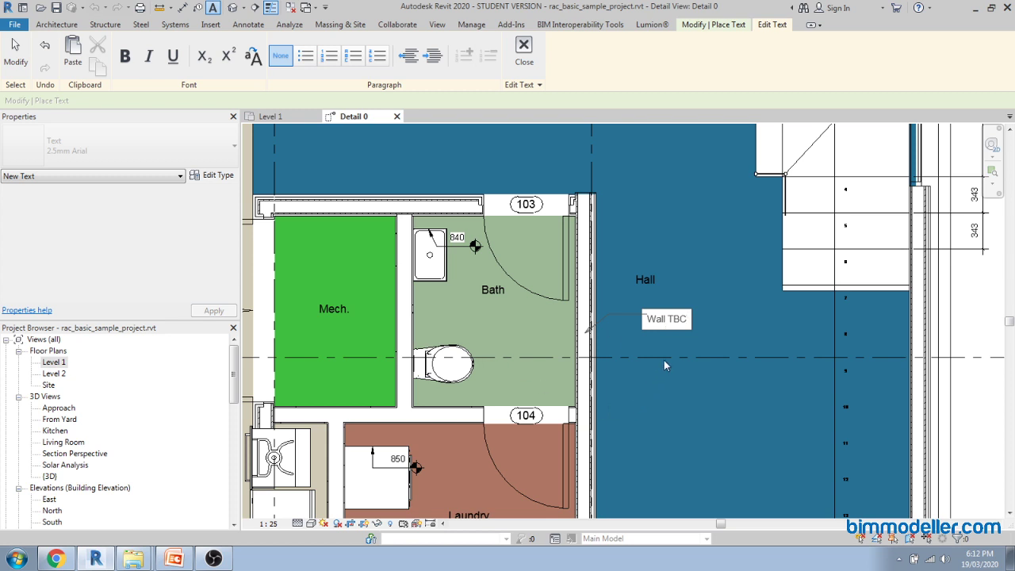
click(664, 319)
text(Type)
click(681, 362)
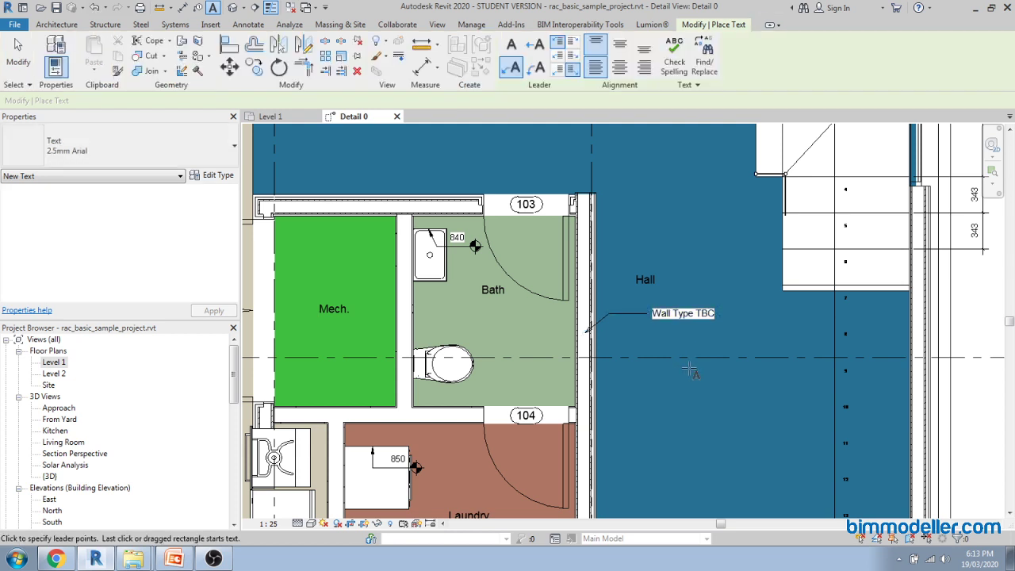
key(Escape)
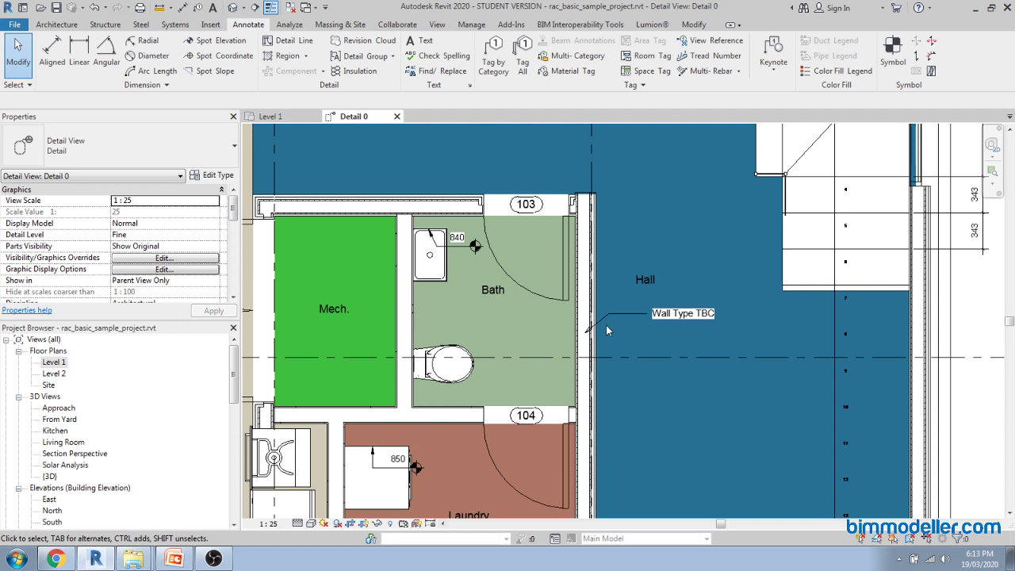
scroll(607, 341, down, 3)
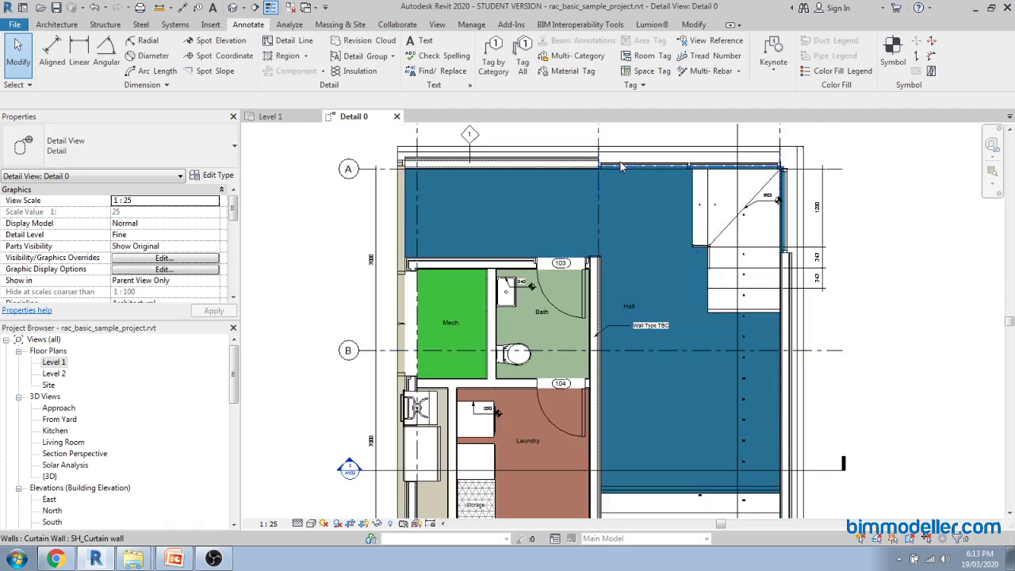
scroll(621, 166, up, 2)
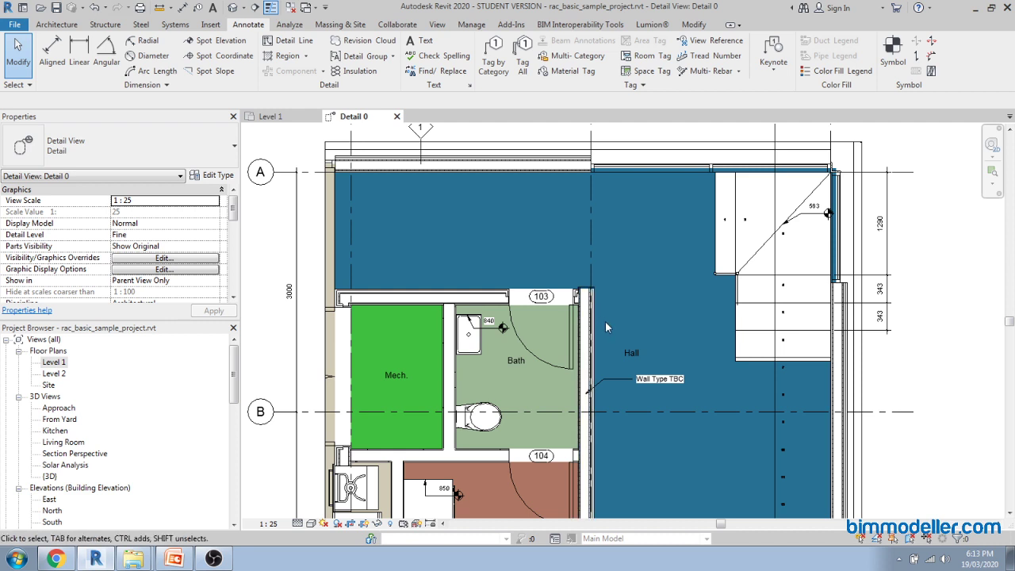
click(439, 301)
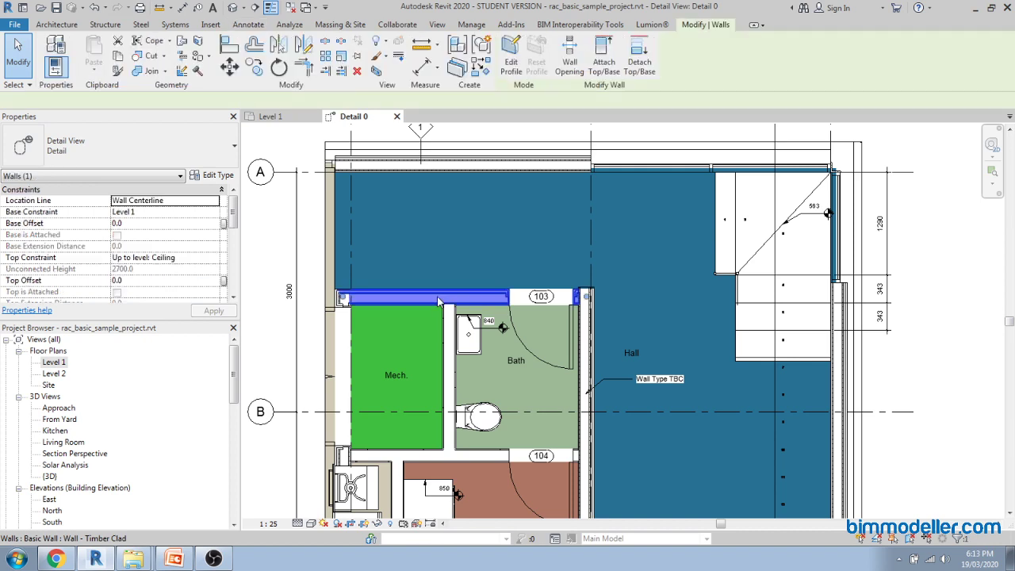
click(642, 395)
scroll(642, 396, up, 1)
scroll(643, 397, up, 1)
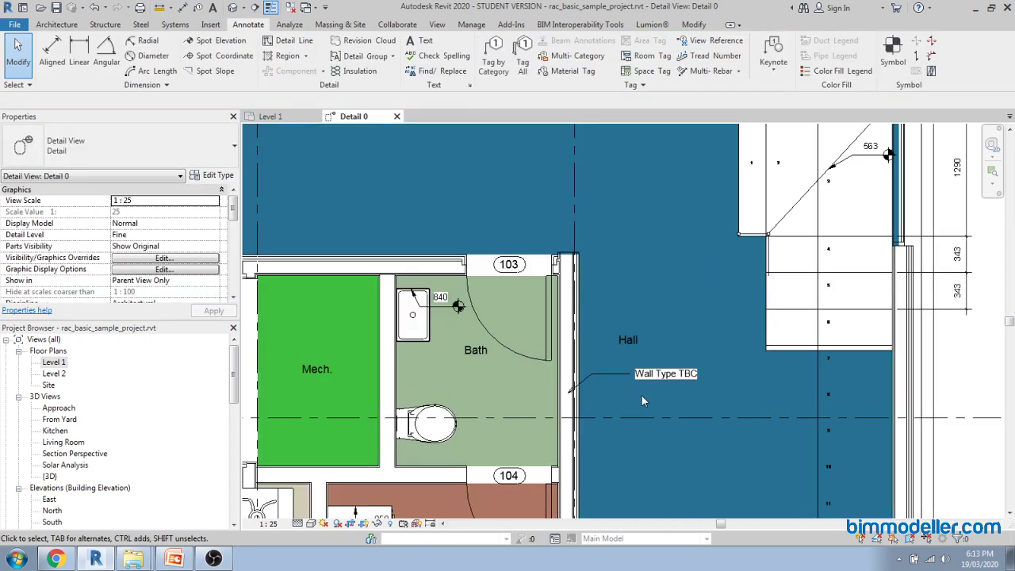
scroll(600, 396, down, 2)
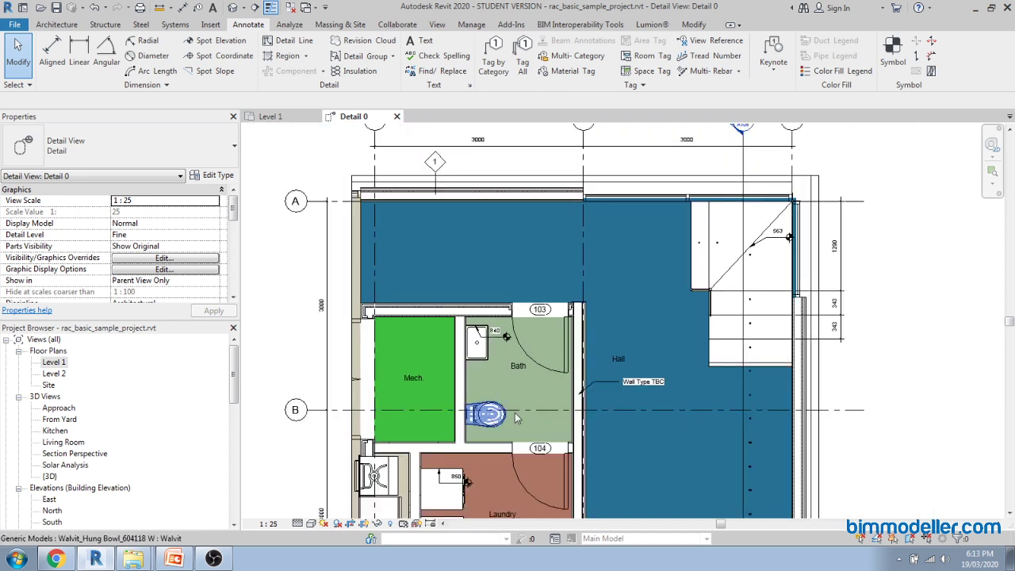
Delete the wall between the Bath and the Hall, and undo the deletion.
click(578, 410)
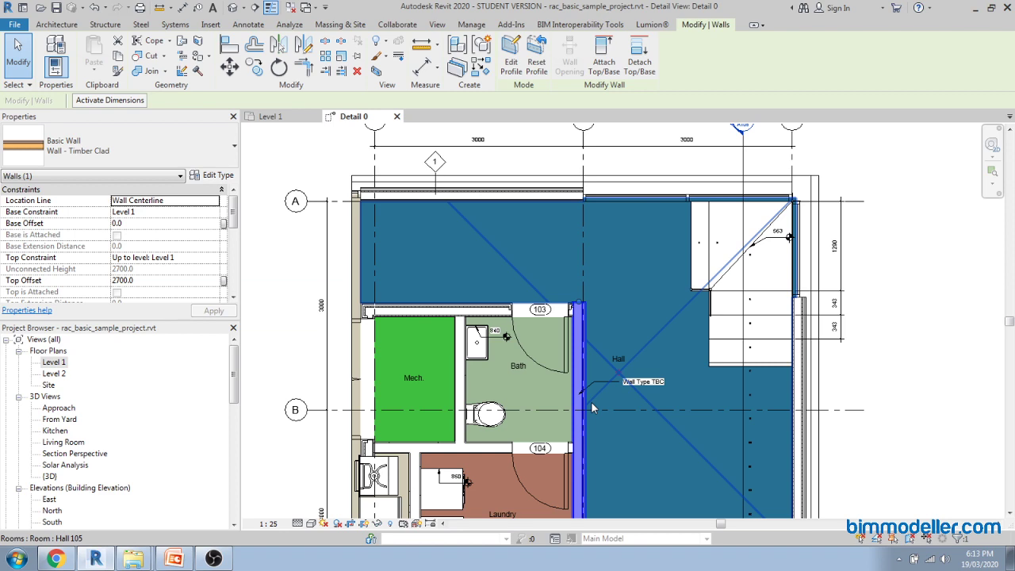
key(Delete)
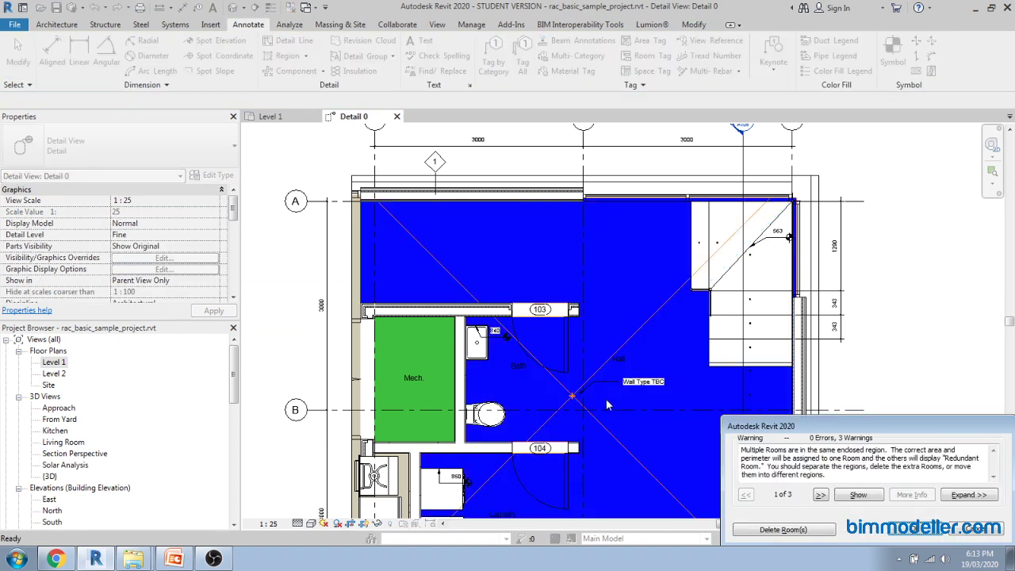
key(ctrl+z)
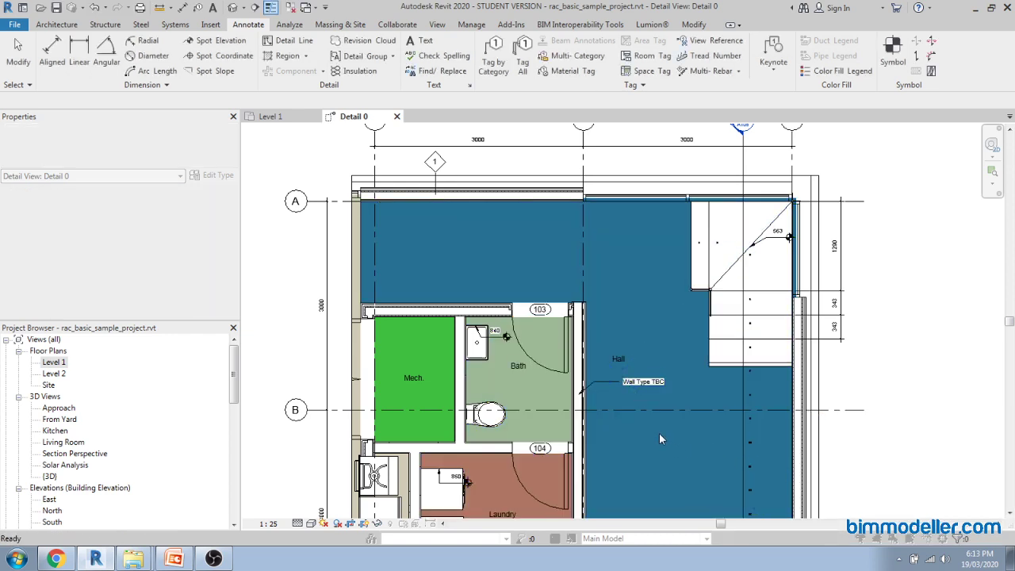
Try deleting the stair in the upper-right corner of the Hall.
click(727, 288)
key(Delete)
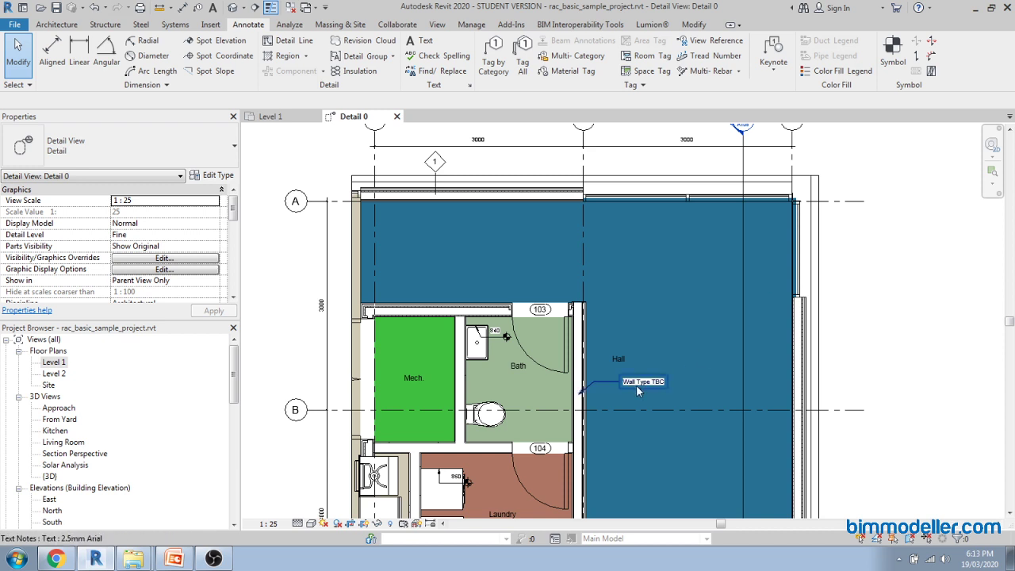
middle_drag(623, 403, 628, 398)
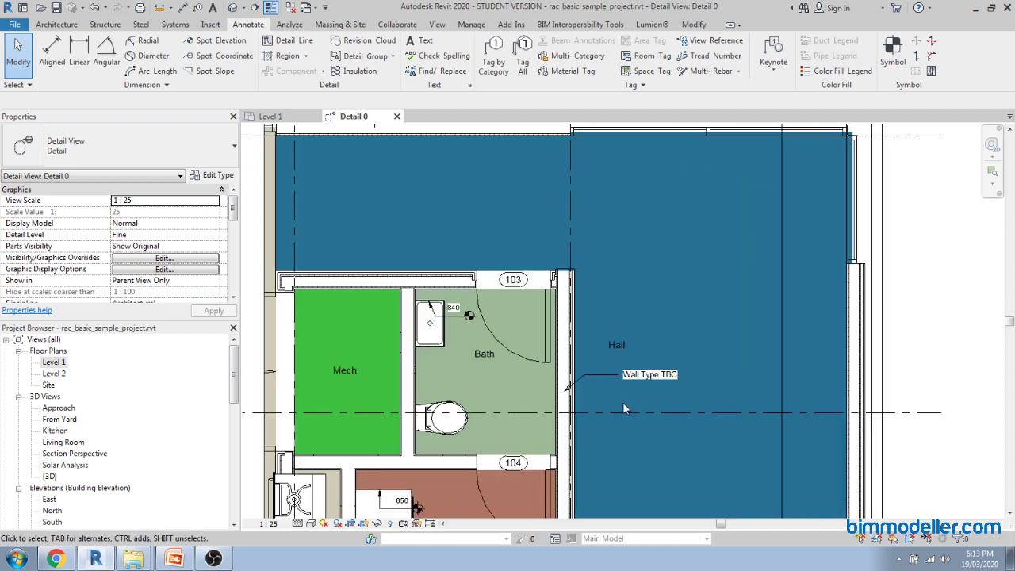
scroll(641, 386, down, 2)
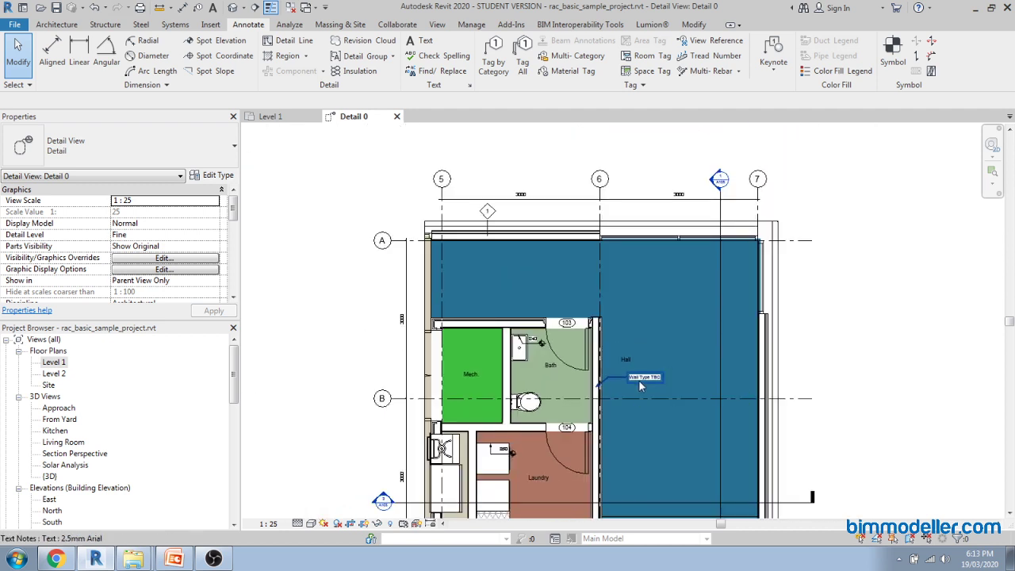
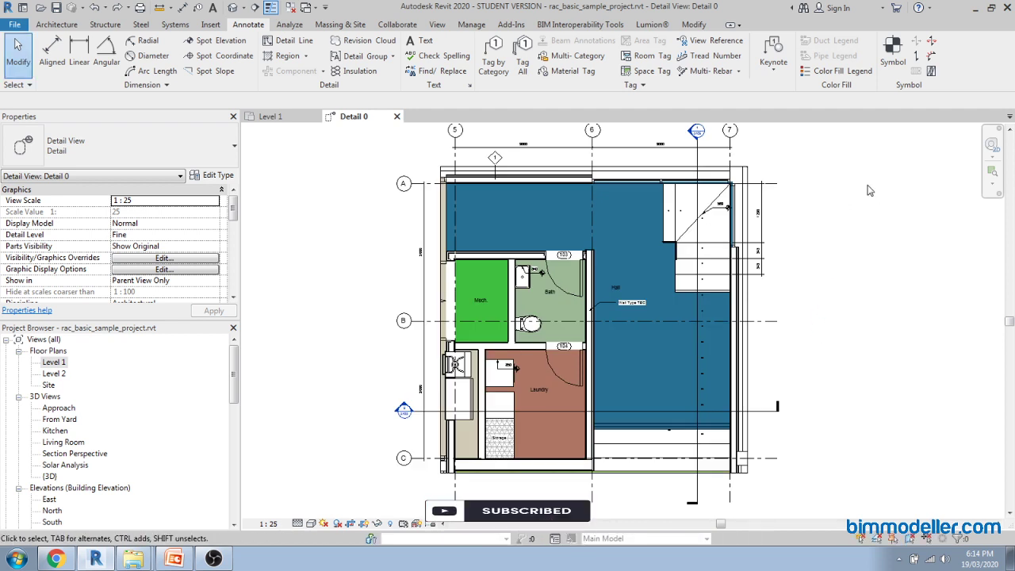
Place a room Color Fill Legend to the right of the plan and extend the view's annotation crop rightward to contain it.
click(822, 76)
click(790, 282)
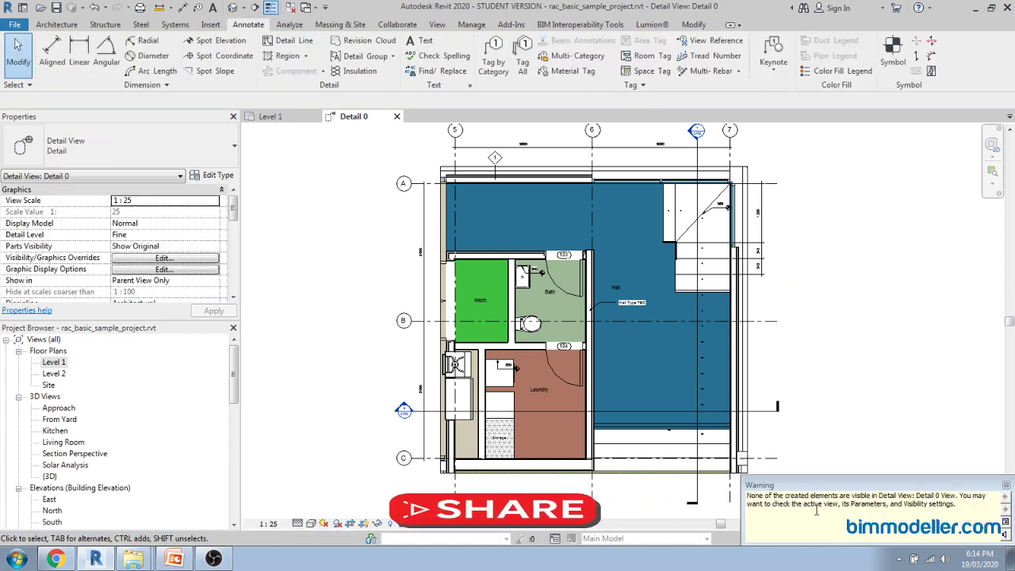
click(825, 389)
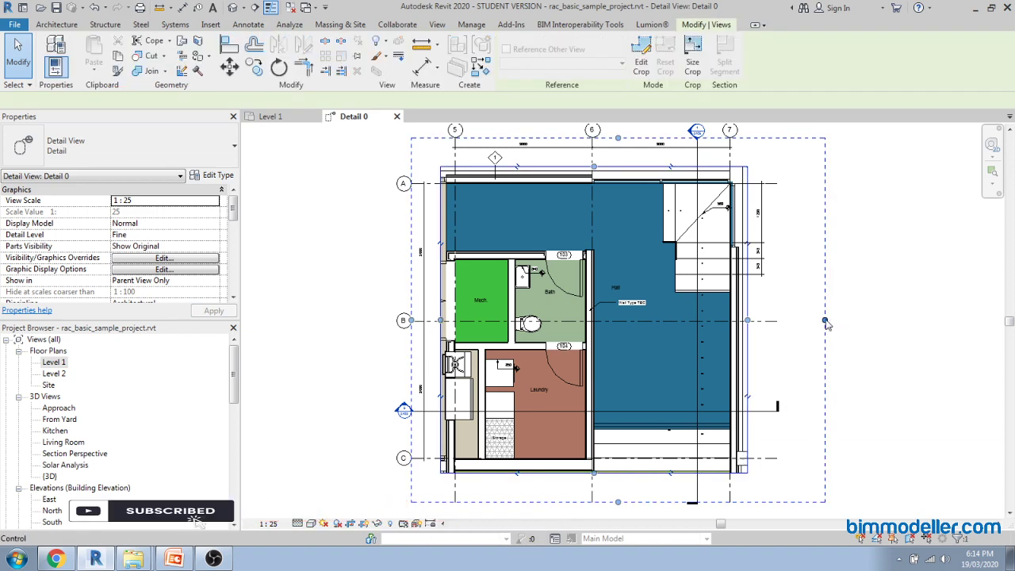
drag(825, 324, 928, 323)
click(920, 365)
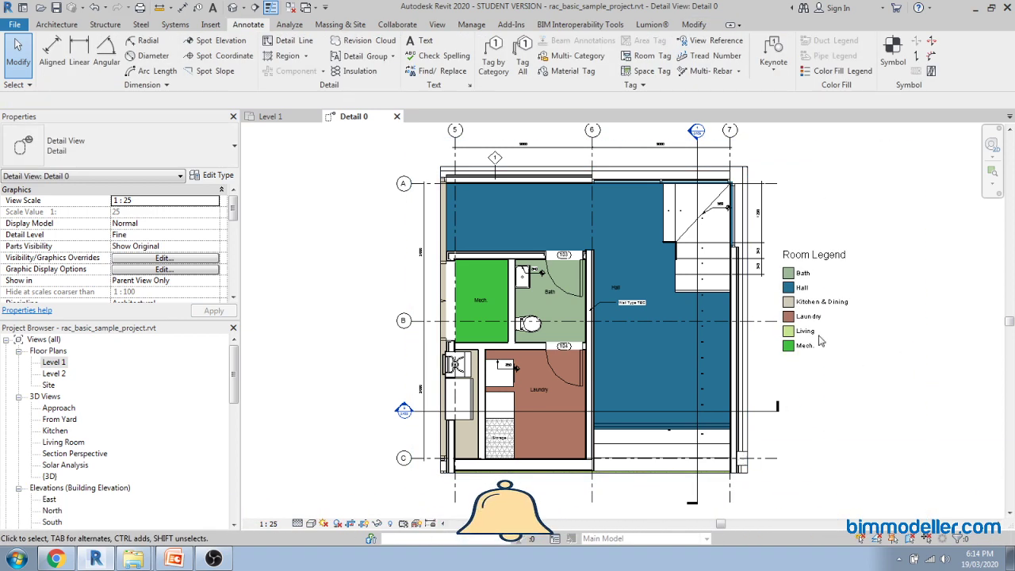
click(322, 71)
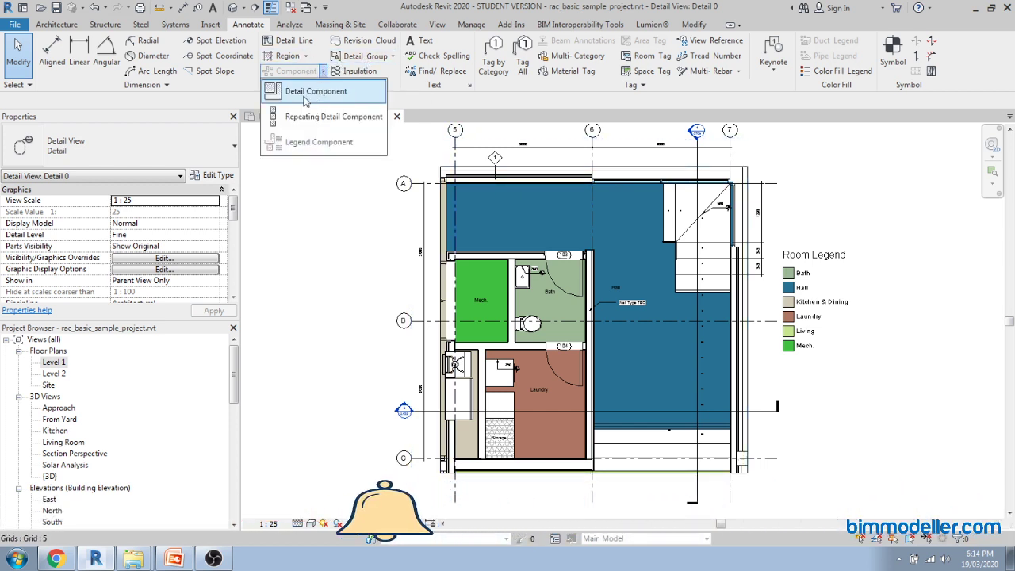
key(Escape)
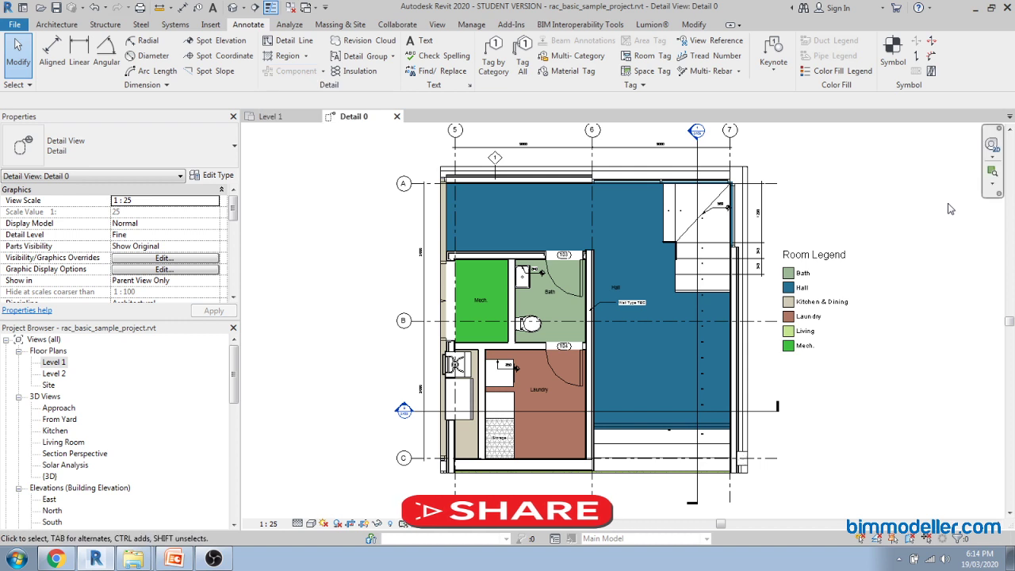
click(323, 72)
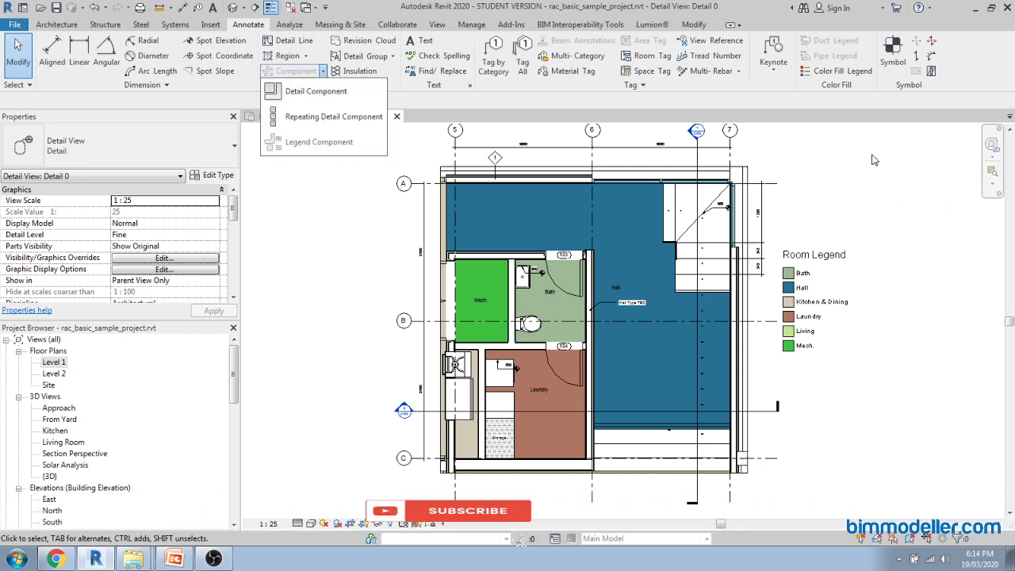
Place a North Arrow 2 symbol without leaders in the blank area above the Room Legend.
click(893, 52)
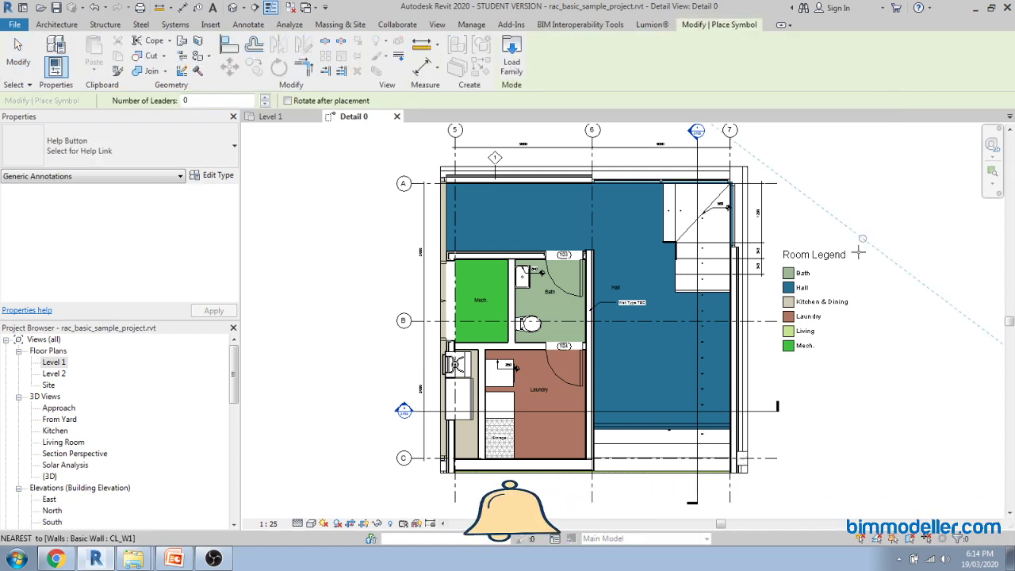
scroll(802, 218, up, 2)
scroll(802, 218, up, 3)
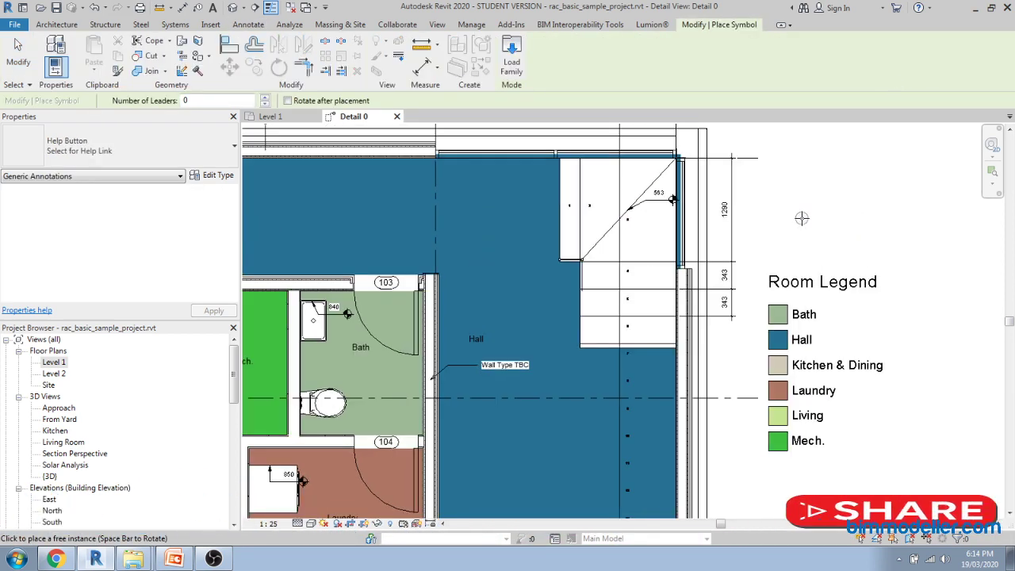
scroll(793, 218, up, 3)
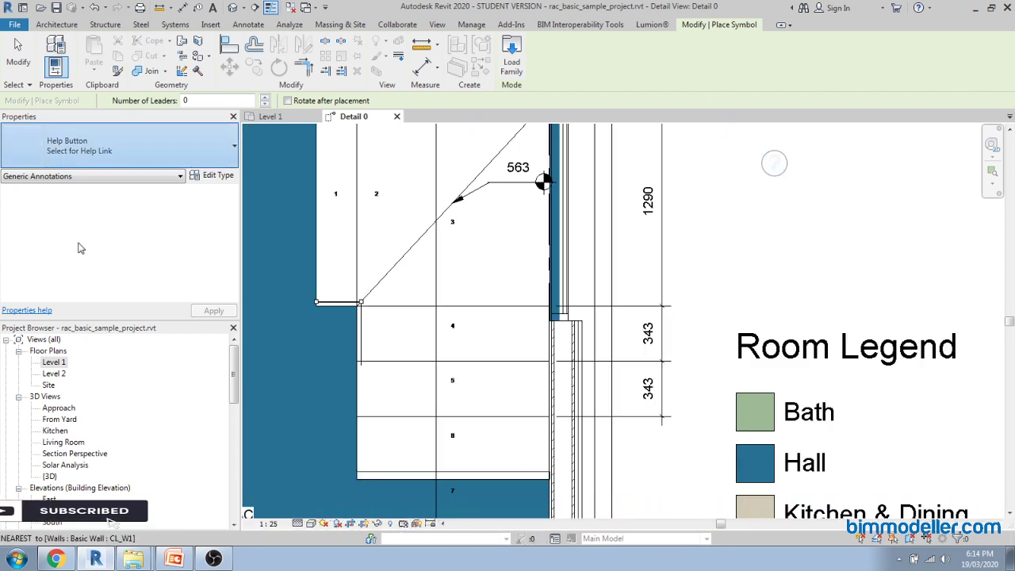
key(Down)
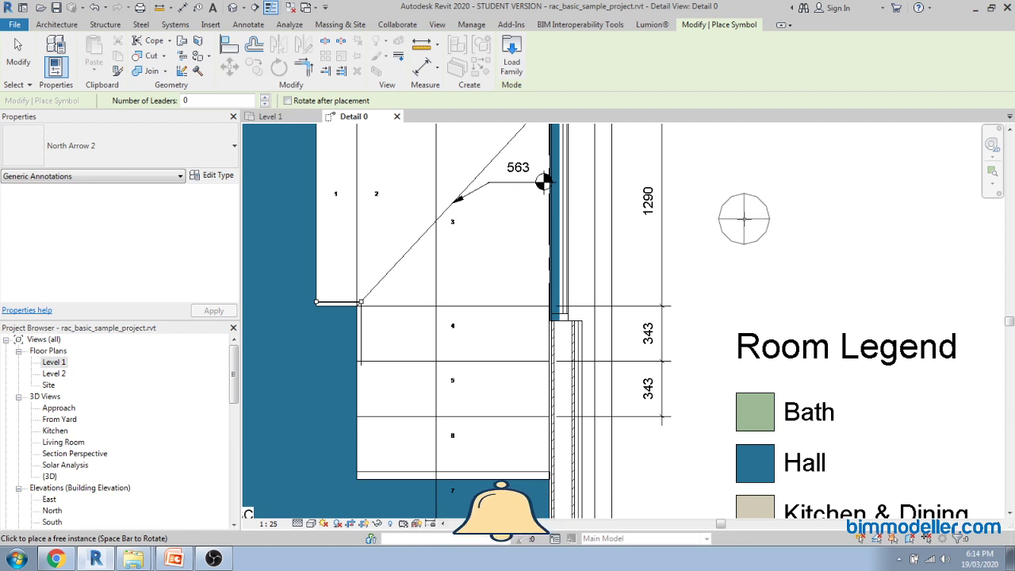
click(783, 223)
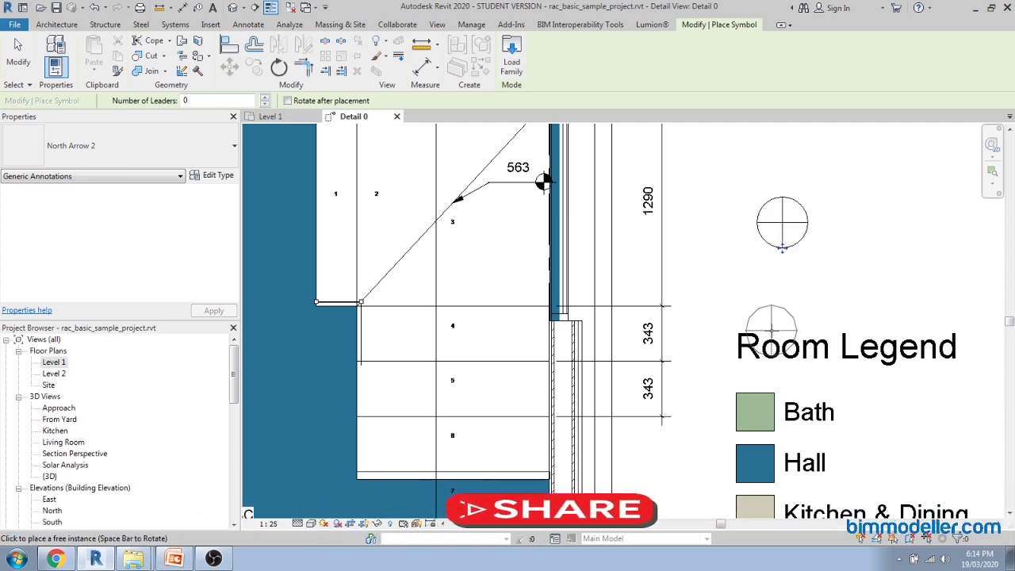
key(Escape)
scroll(773, 254, down, 2)
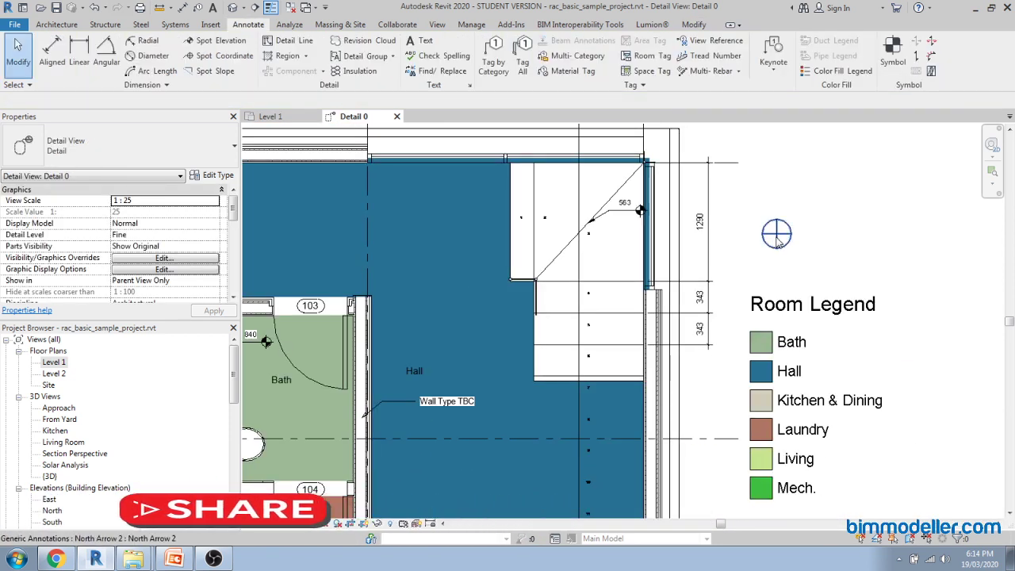
click(775, 249)
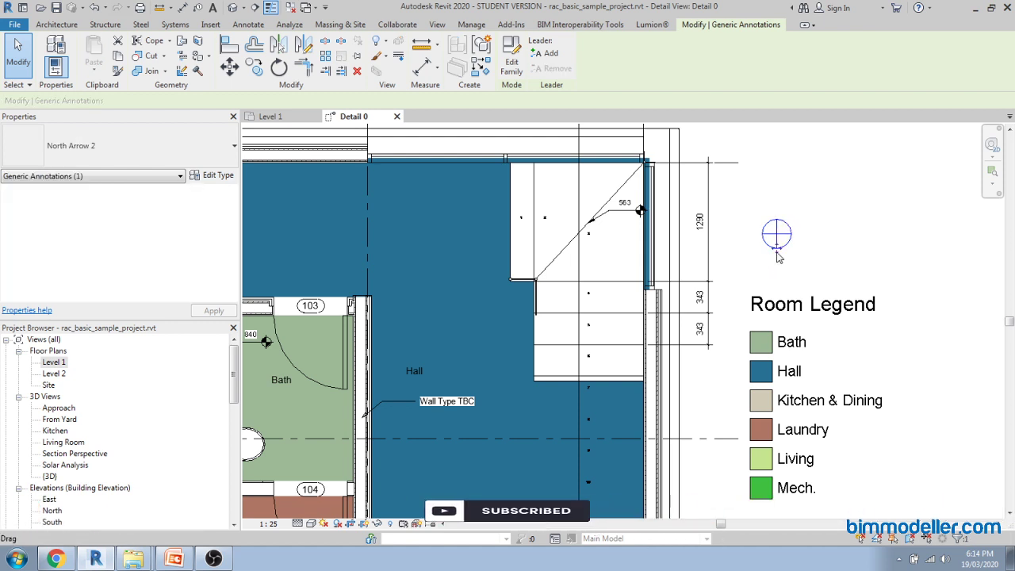
scroll(702, 261, down, 2)
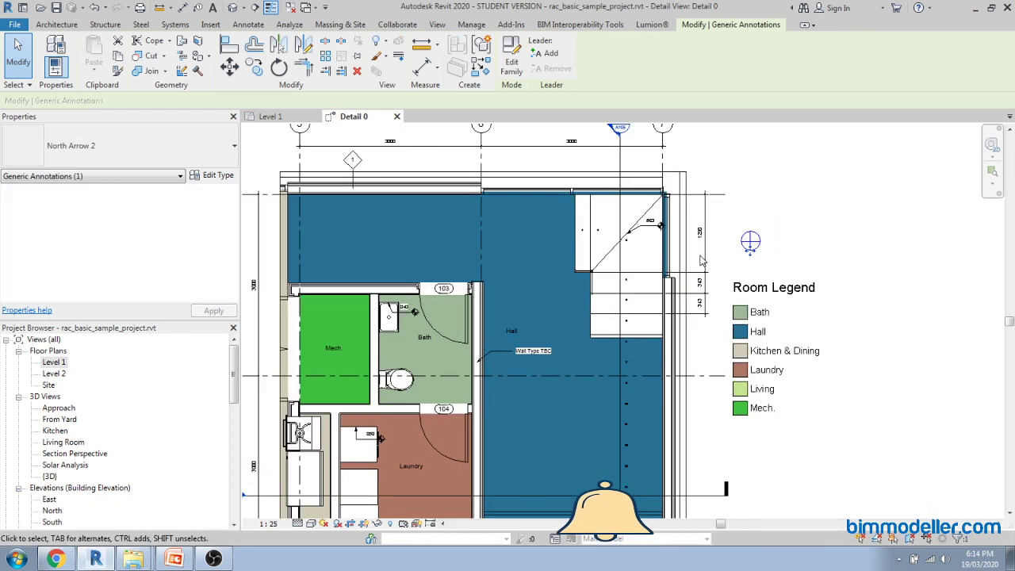
key(Escape)
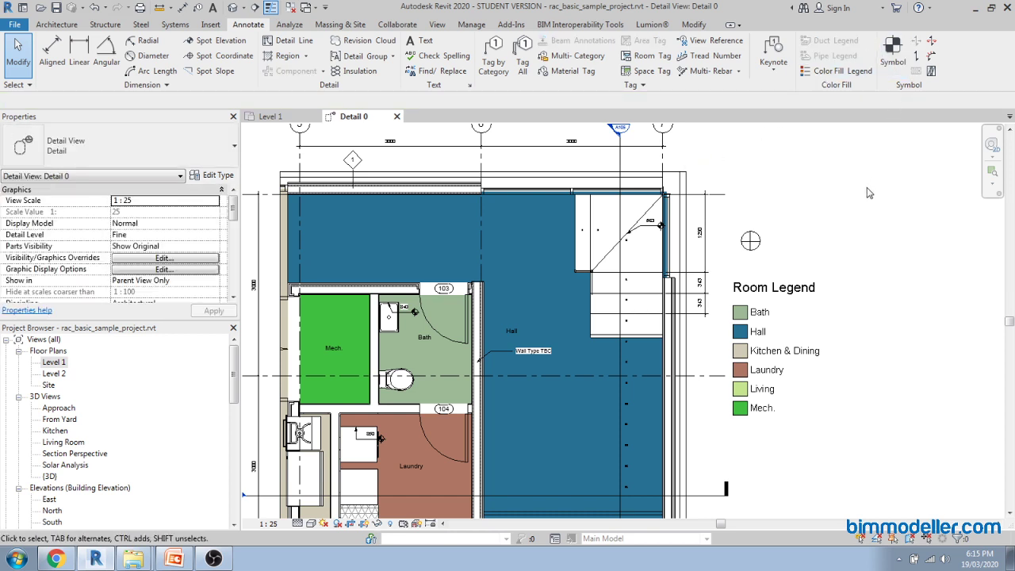
middle_drag(785, 236, 828, 246)
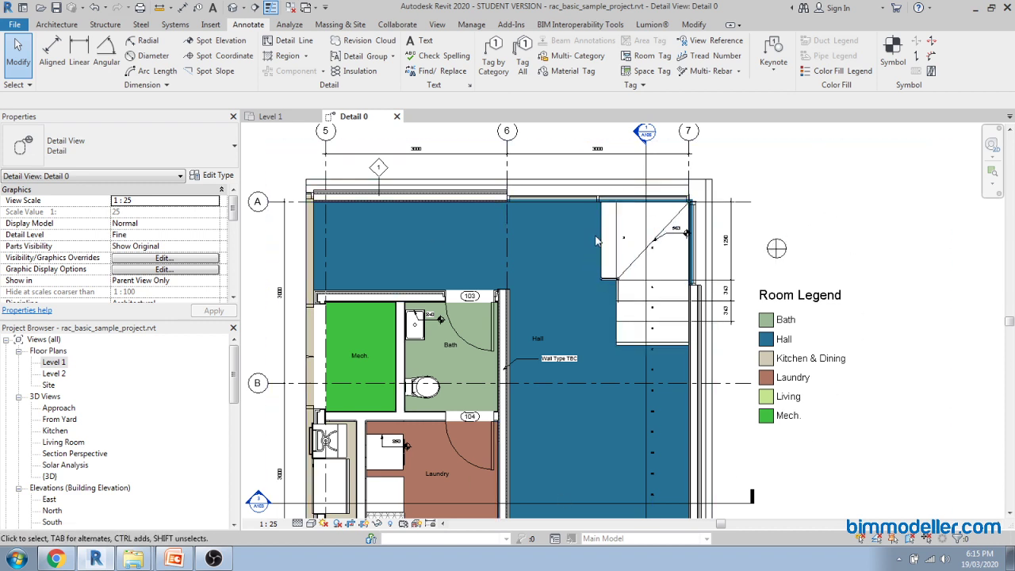
scroll(549, 246, down, 3)
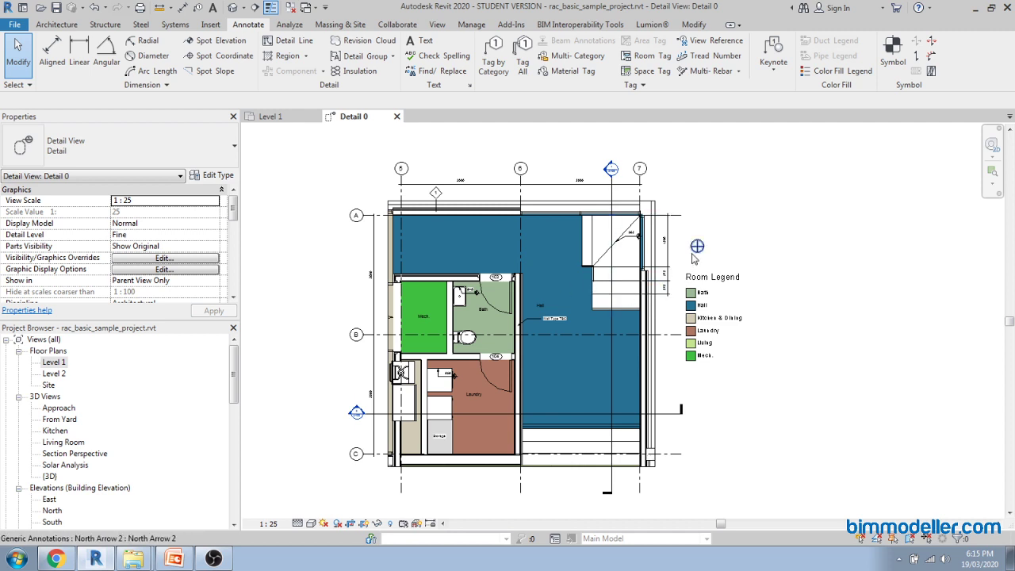
scroll(693, 256, up, 2)
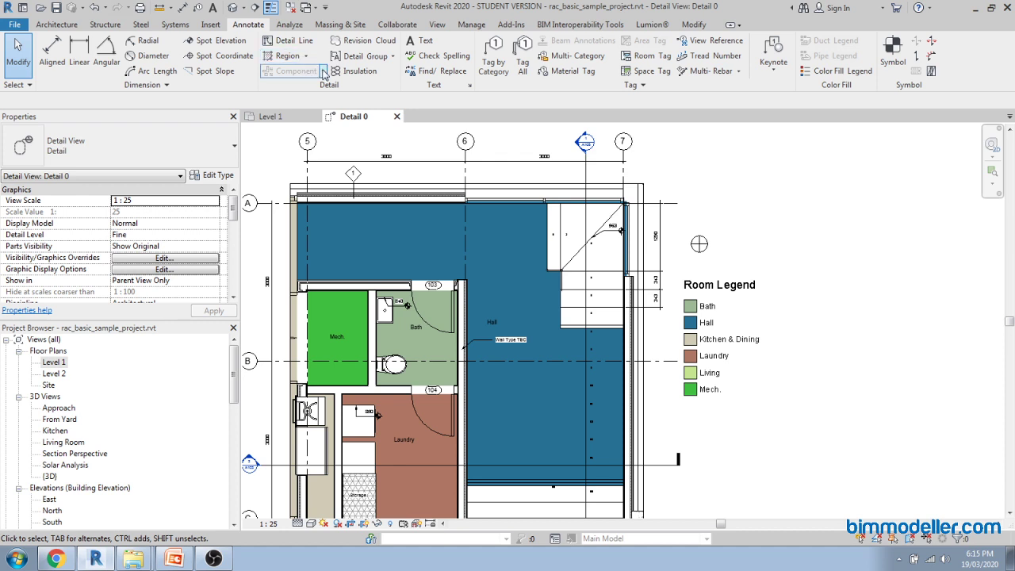
click(323, 71)
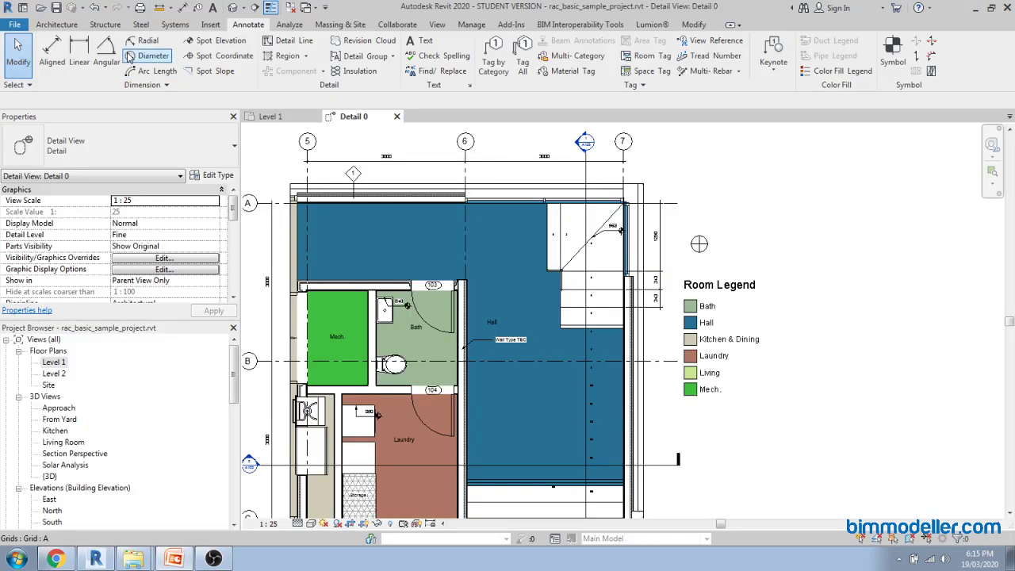
click(56, 24)
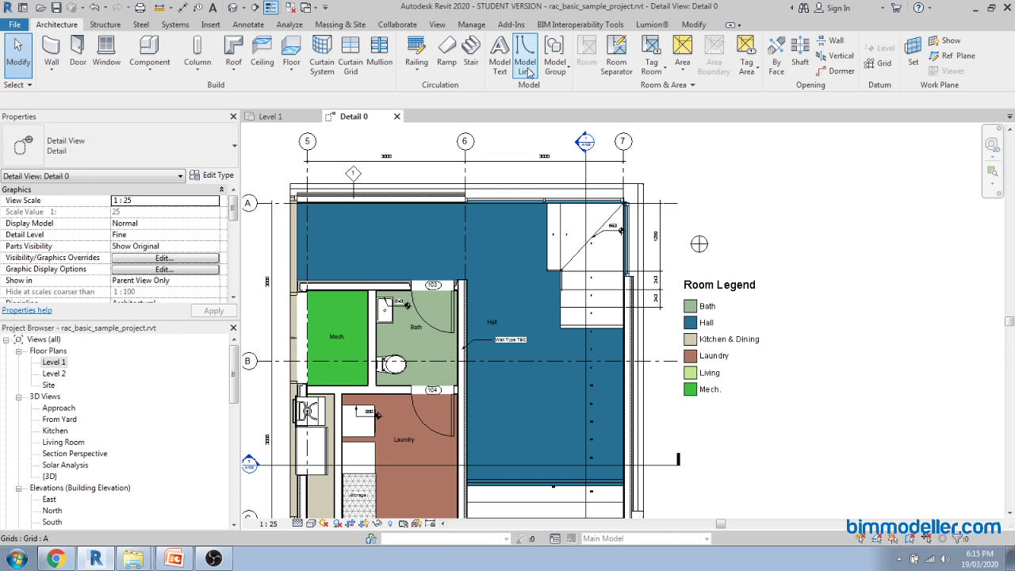
click(248, 24)
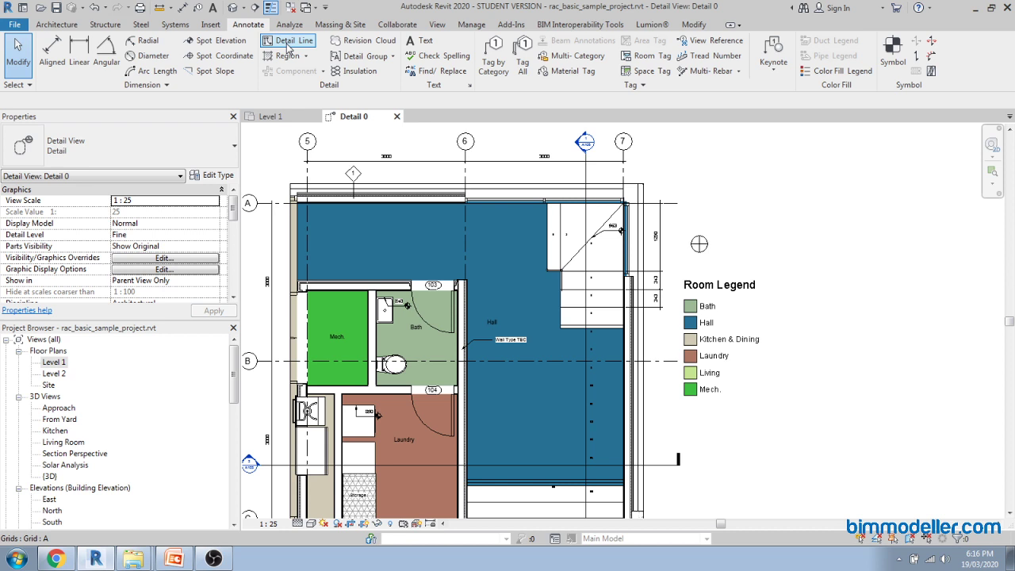
click(271, 525)
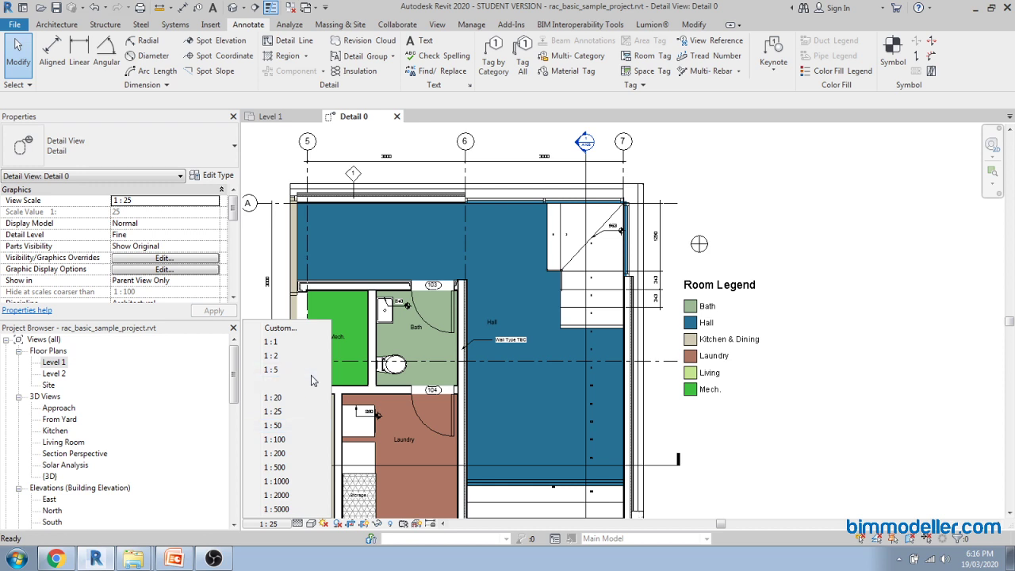
click(274, 384)
scroll(774, 436, down, 2)
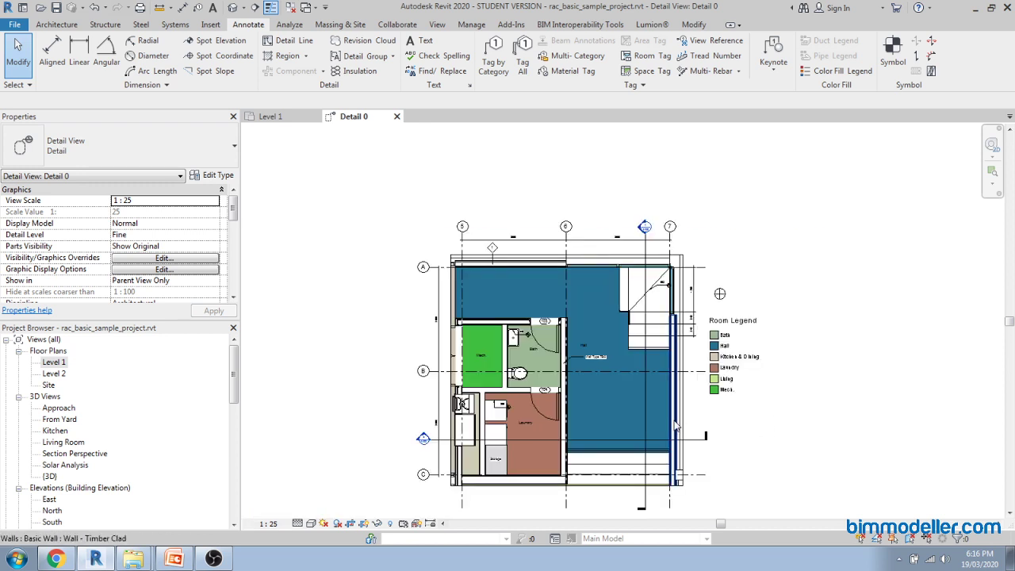
scroll(675, 426, up, 1)
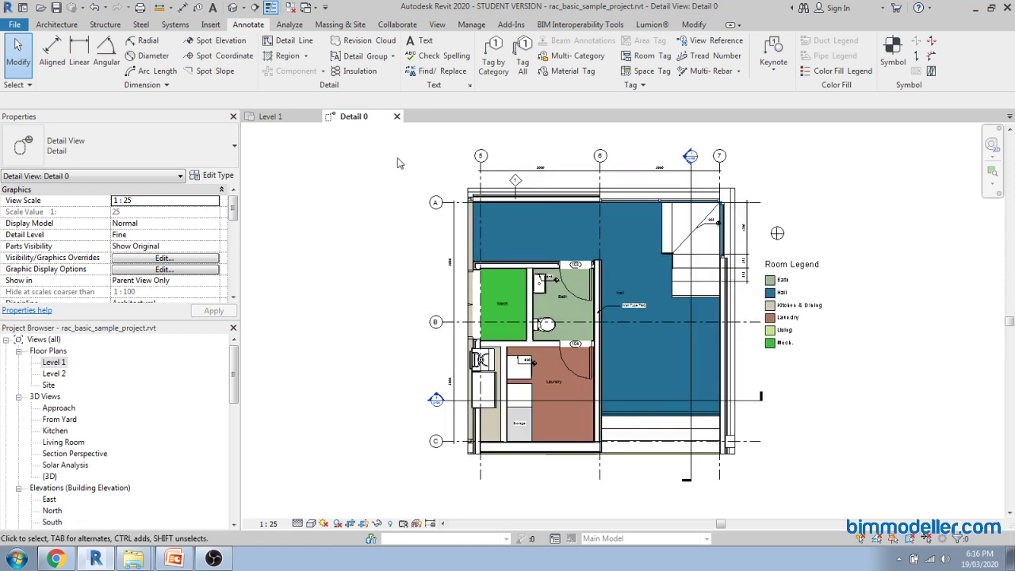
middle_drag(399, 294, 361, 296)
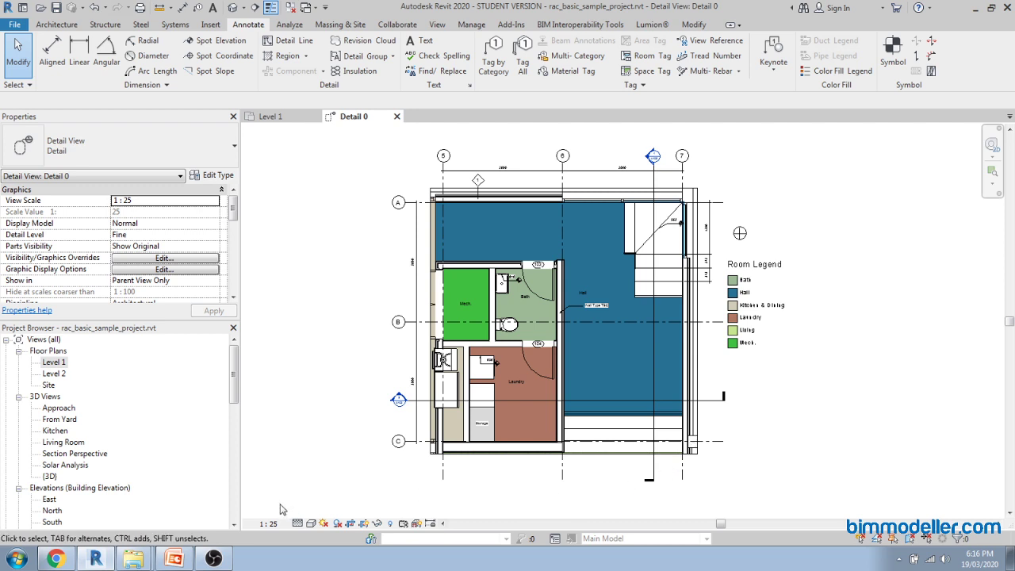
middle_drag(870, 372, 839, 367)
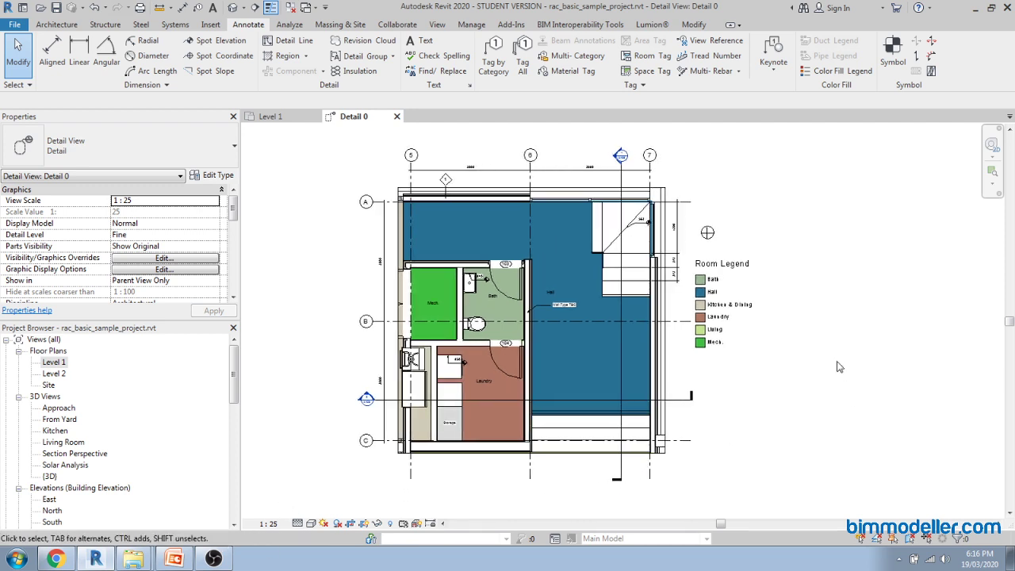